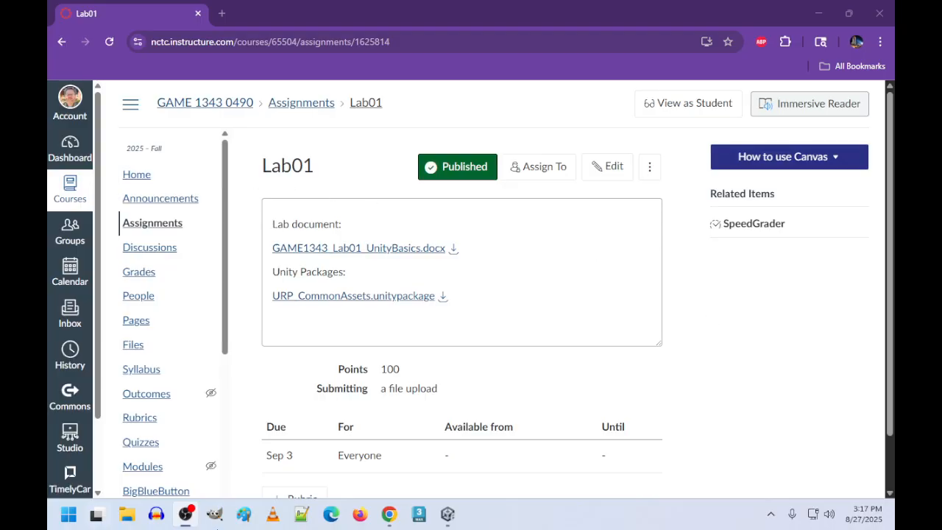
Step: Review the Lab01 assignment page's lab document and package links in Chrome, and switch back to the Unity project
click(445, 519)
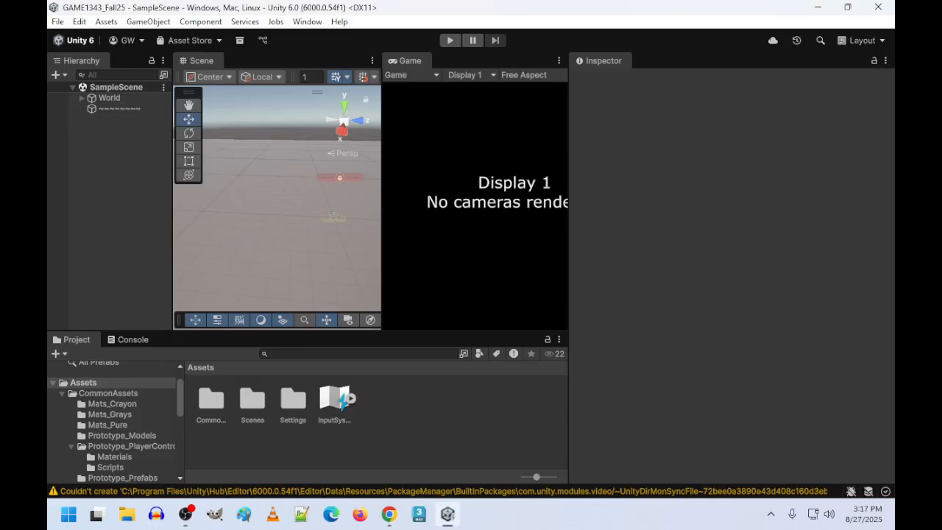
click(392, 517)
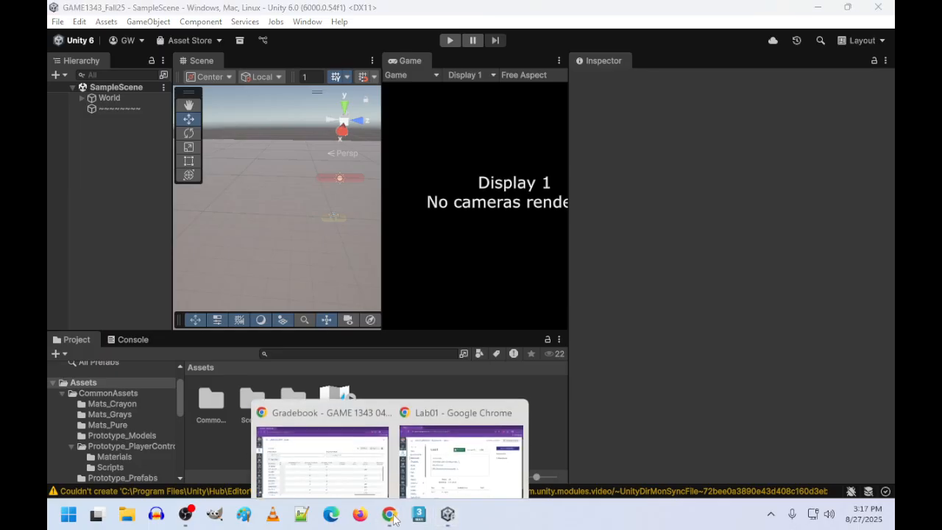
click(456, 402)
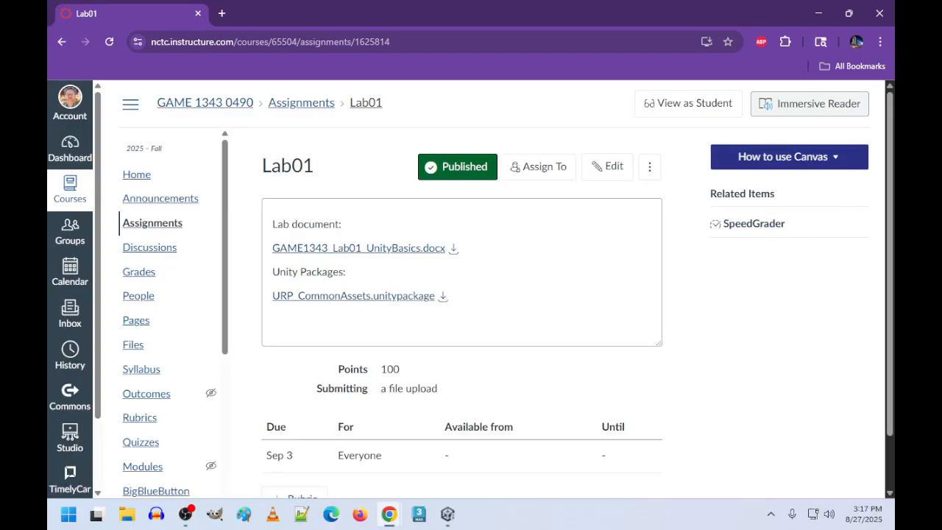
click(447, 513)
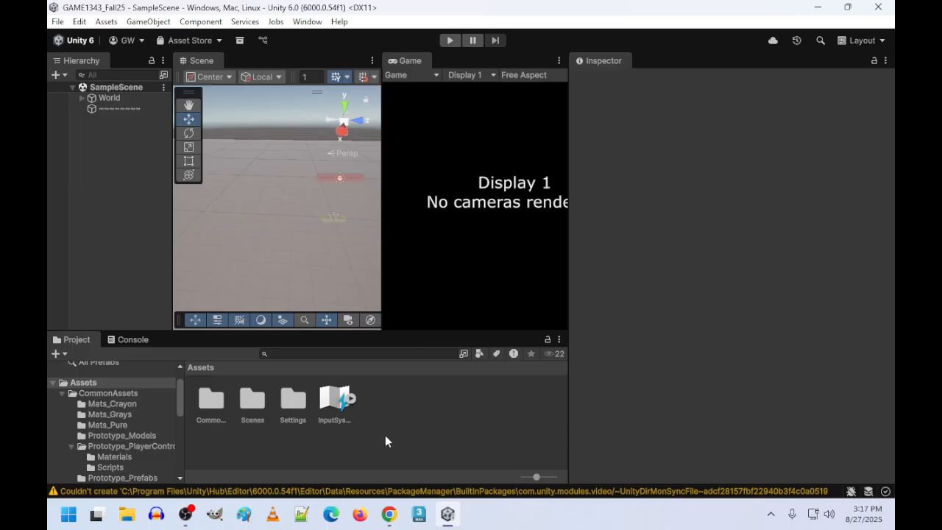
Step: Open the Mats_Pure folder inside CommonAssets with larger thumbnails and a taller Project area to view all its materials
click(210, 400)
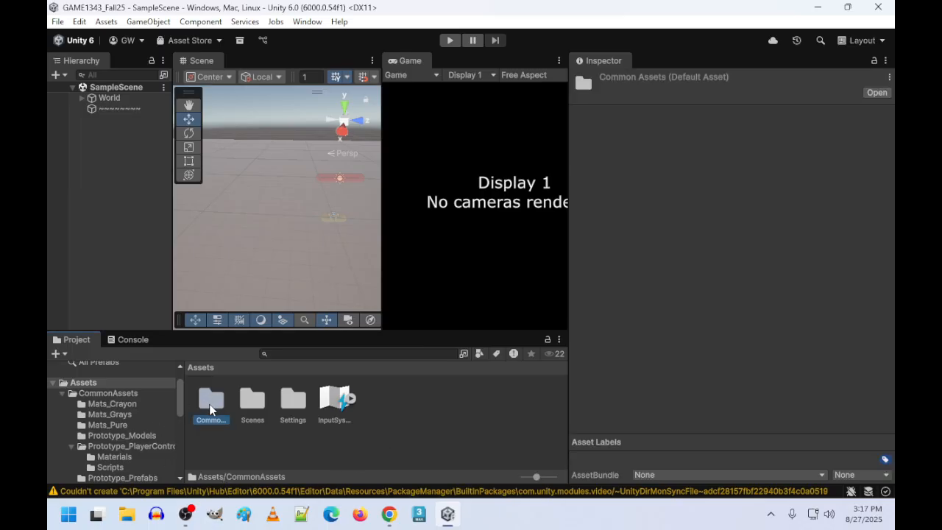
ctrl+scroll(287, 426, up, 2)
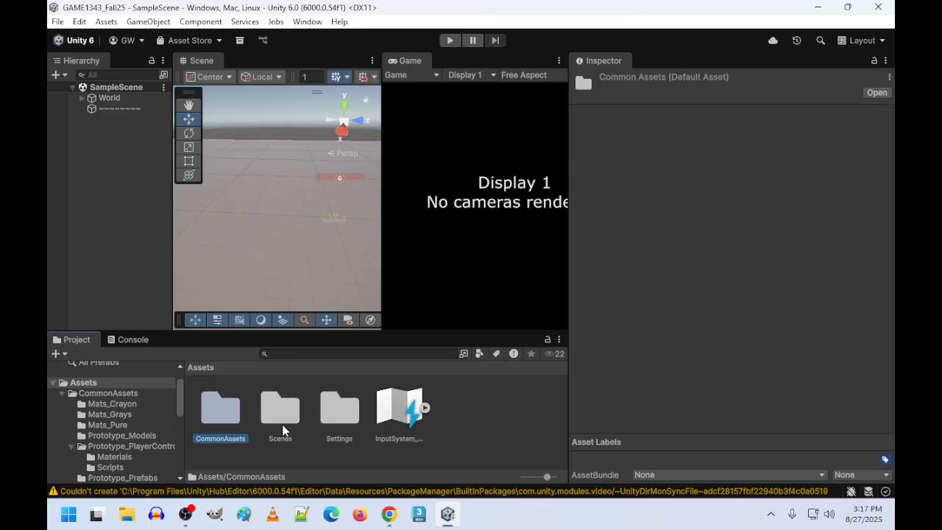
double_click(219, 418)
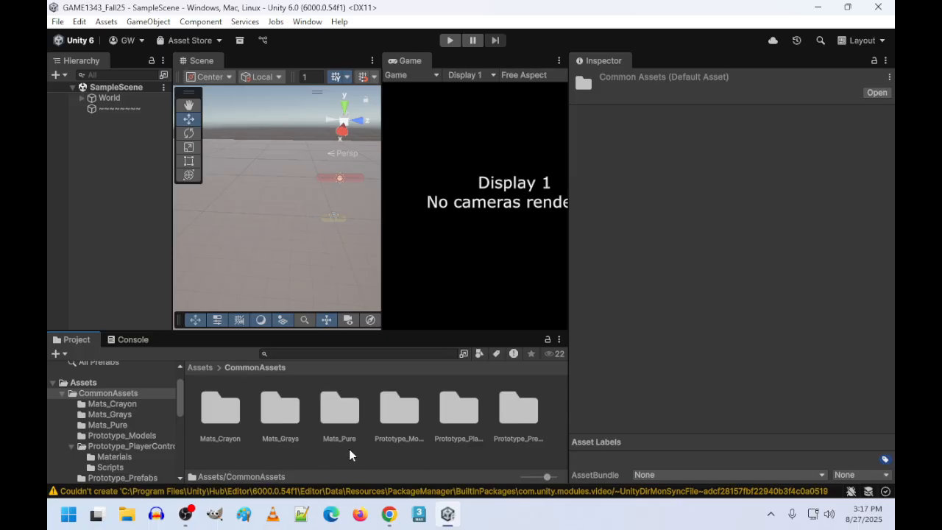
double_click(338, 403)
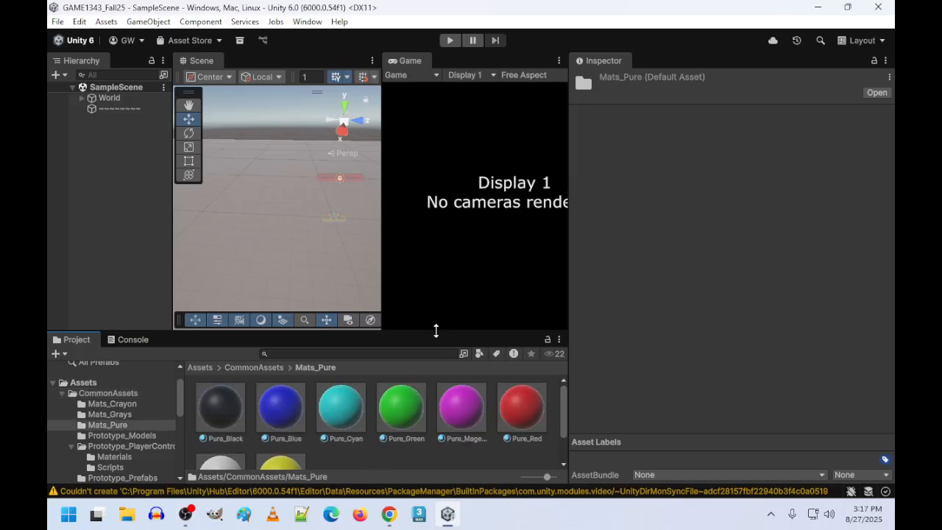
drag(440, 332, 436, 261)
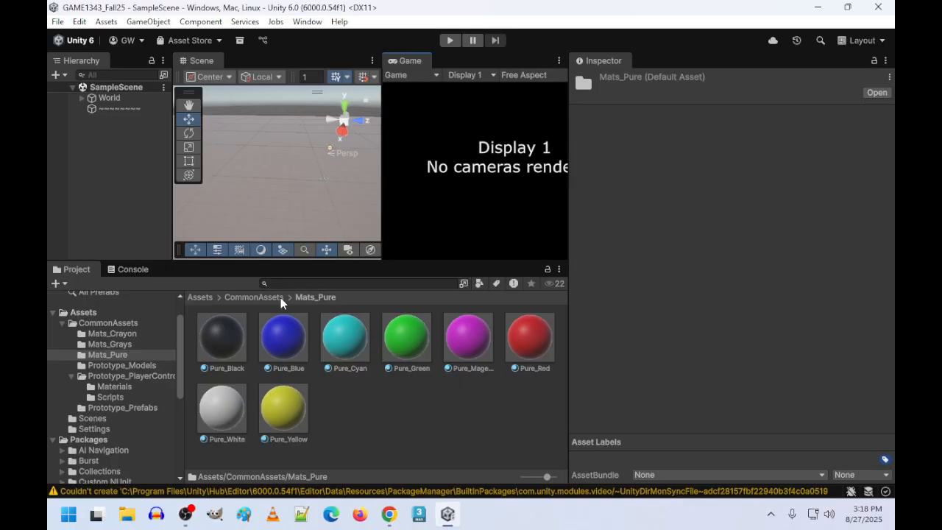
Step: Go back to CommonAssets and look through the gray materials in the Mats_Grays folder
click(258, 299)
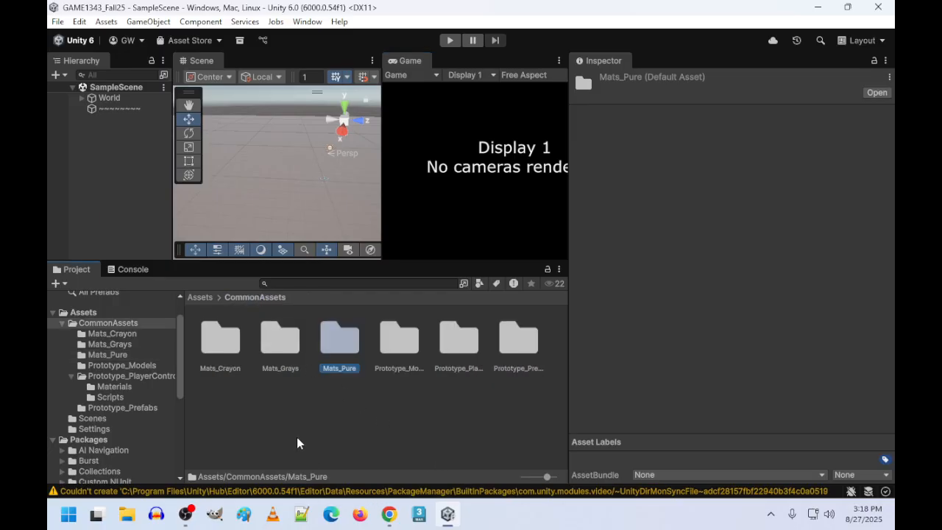
click(280, 344)
double_click(280, 344)
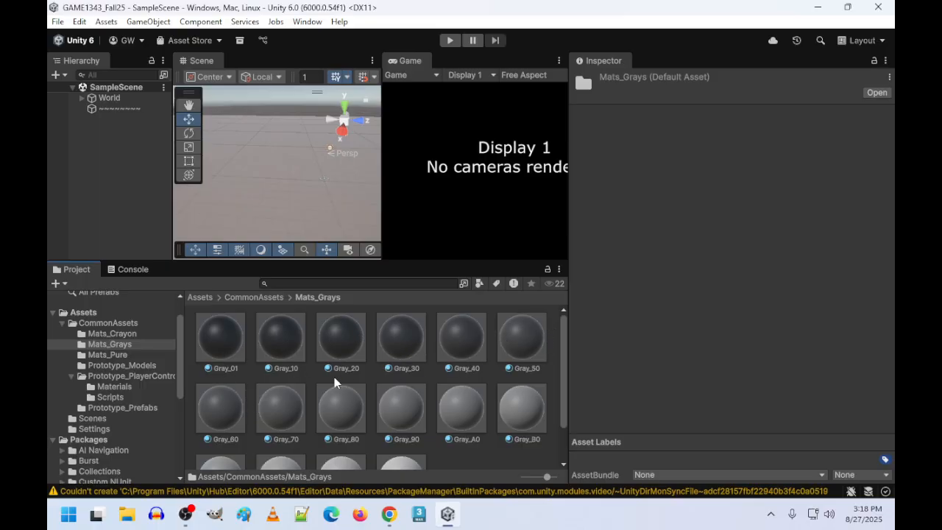
scroll(340, 414, down, 1)
scroll(205, 423, down, 1)
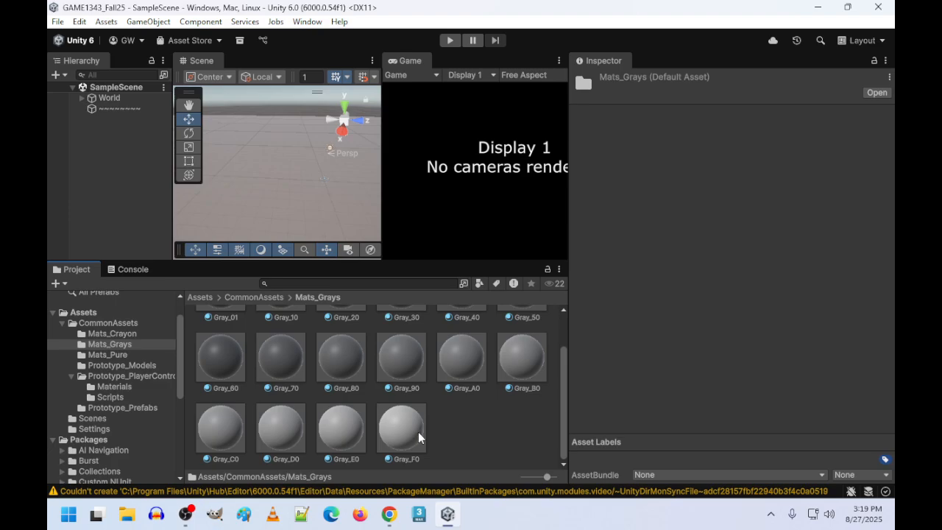
scroll(484, 450, up, 2)
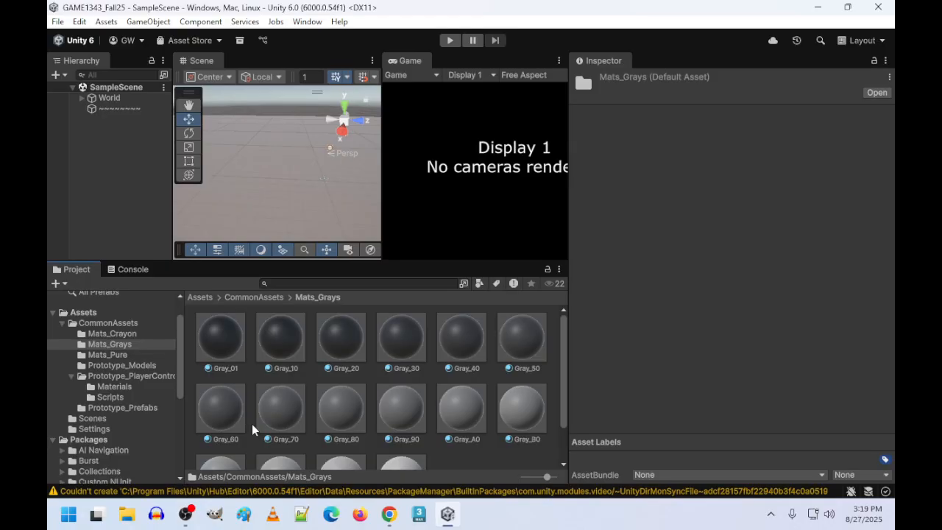
Step: Open the Mats_Crayon folder in CommonAssets and inspect the Apricot, Black, Blue, BlueViolet and Purple crayon materials
click(268, 297)
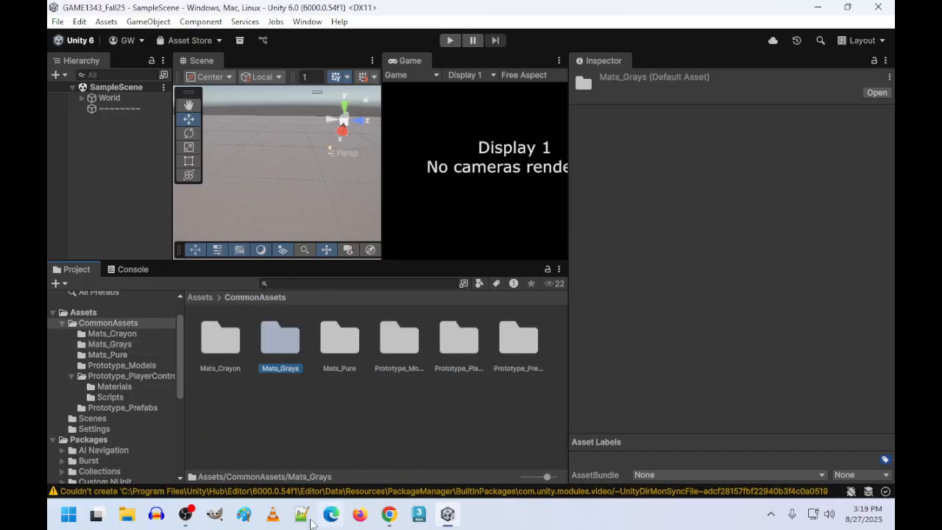
double_click(218, 340)
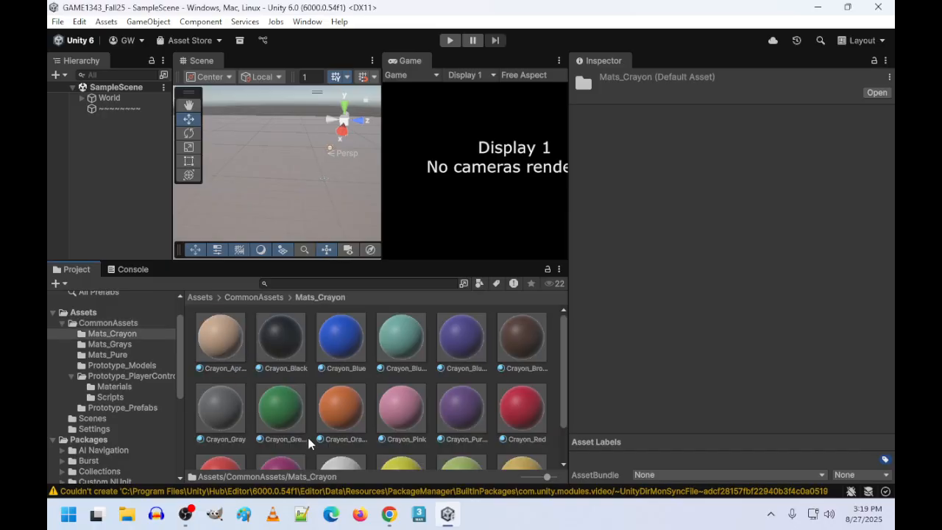
click(227, 356)
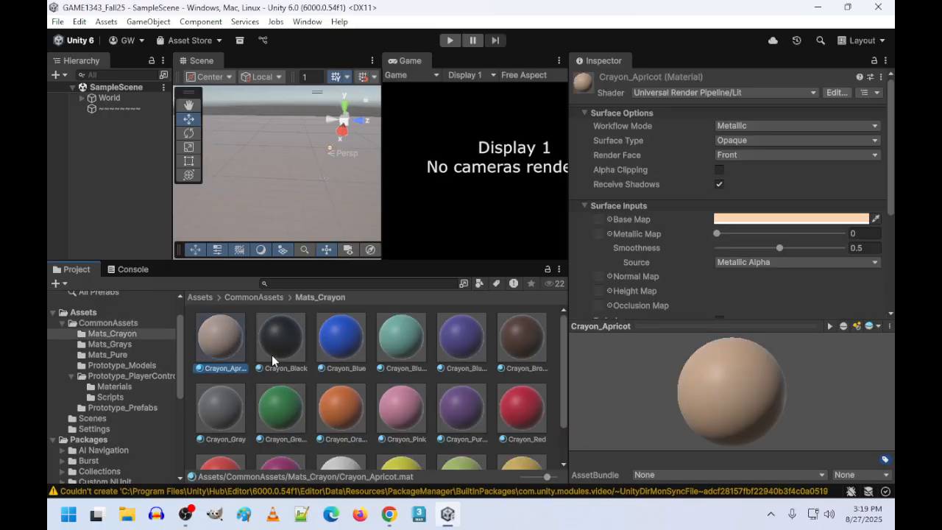
click(281, 341)
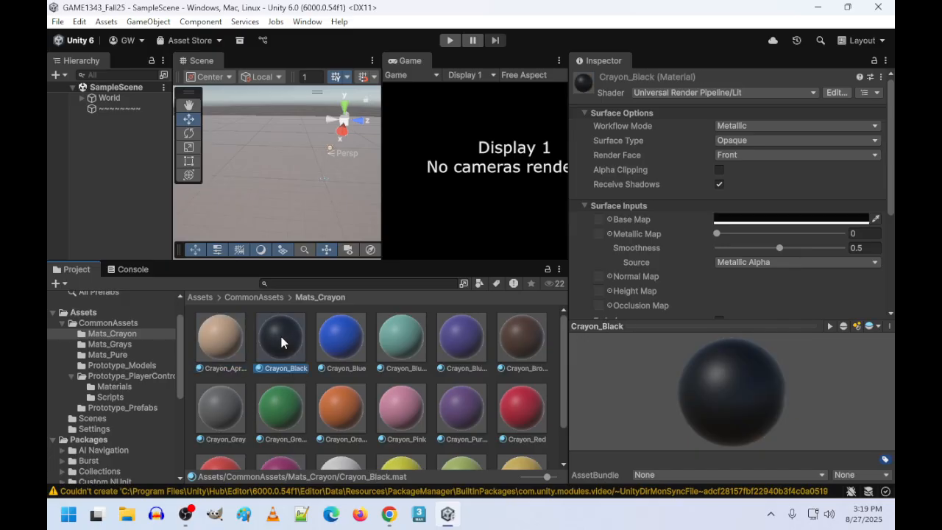
click(346, 339)
click(469, 340)
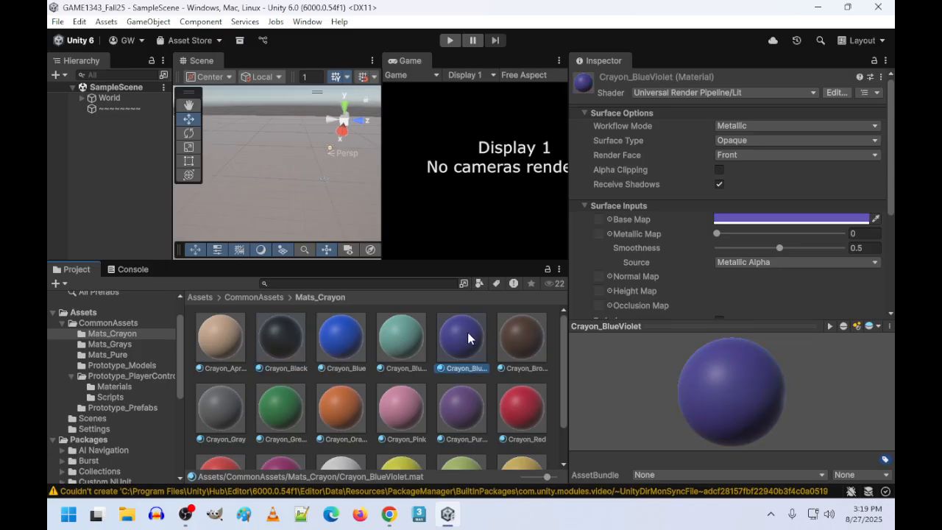
click(459, 403)
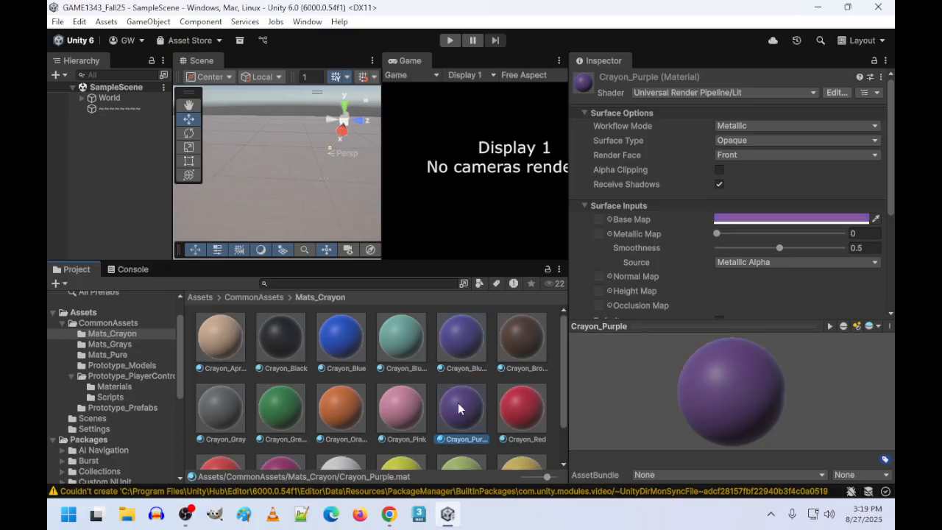
Step: Inspect the RedViolet, White, Yellow and YellowOrange crayon materials and look over the whole crayon set
scroll(457, 402, down, 1)
click(280, 438)
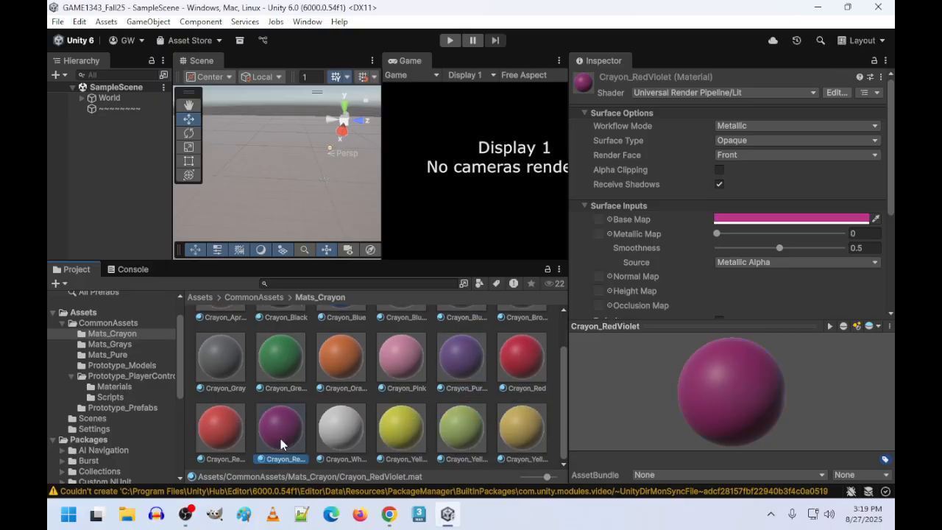
click(343, 431)
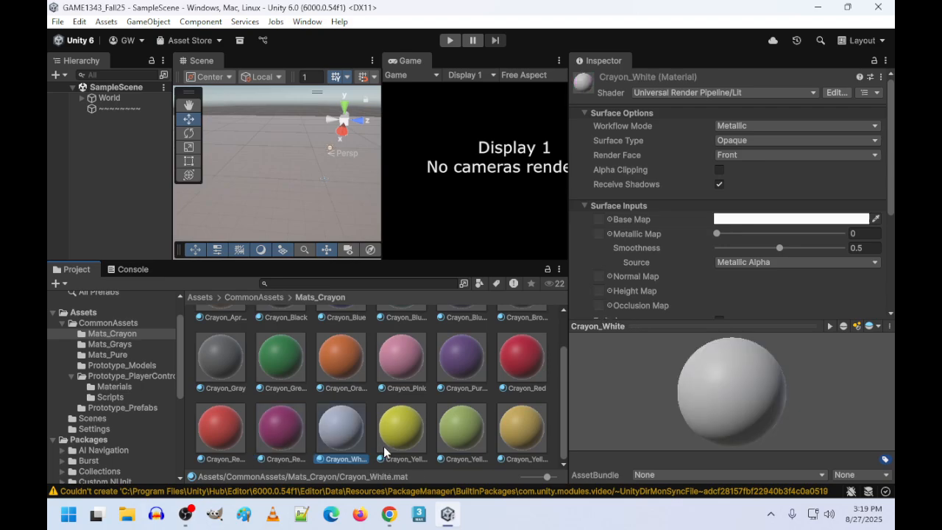
click(401, 426)
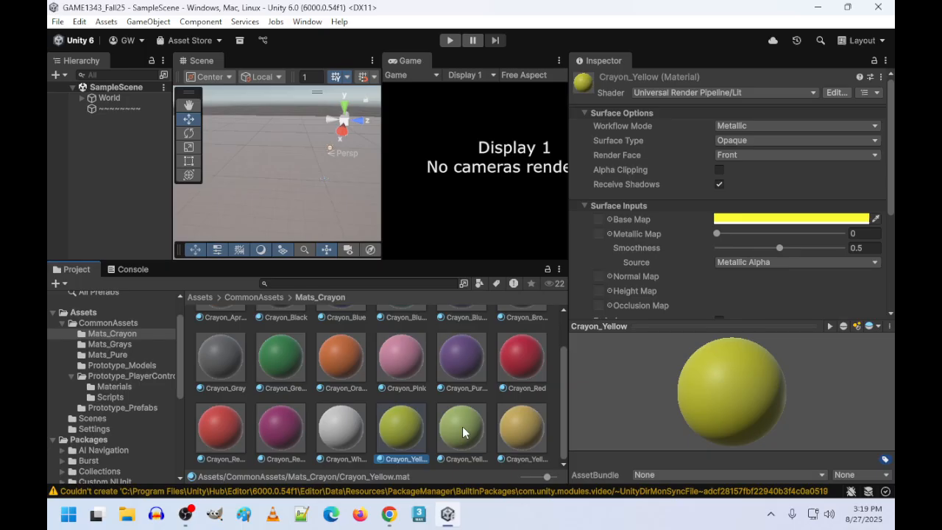
click(524, 426)
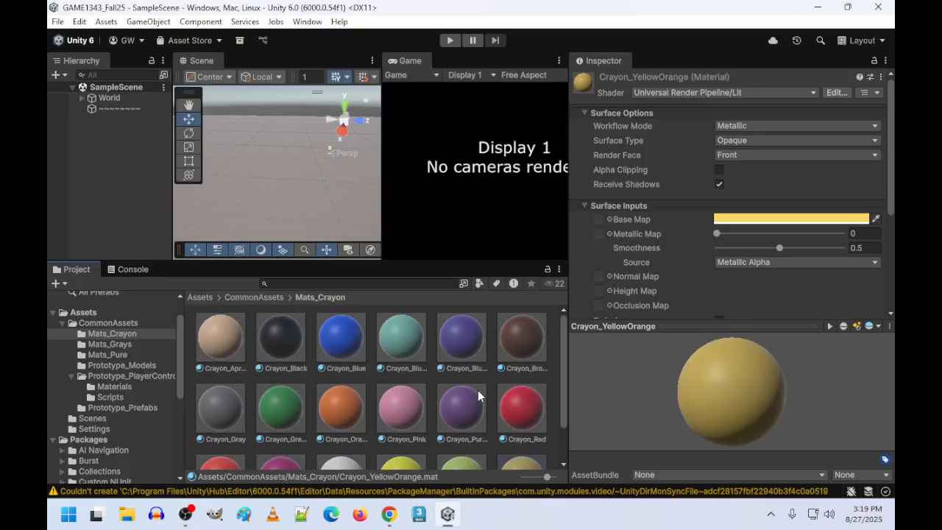
scroll(401, 350, up, 2)
scroll(396, 385, down, 2)
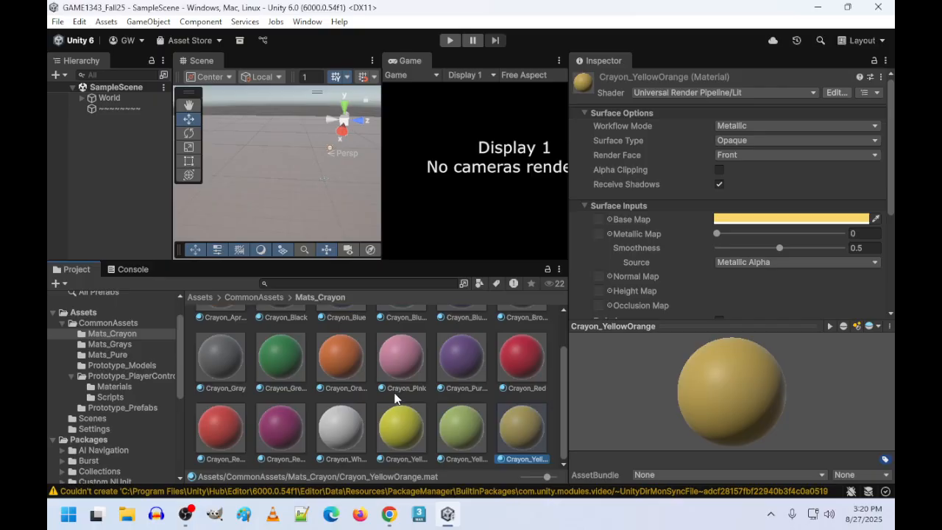
scroll(394, 398, up, 2)
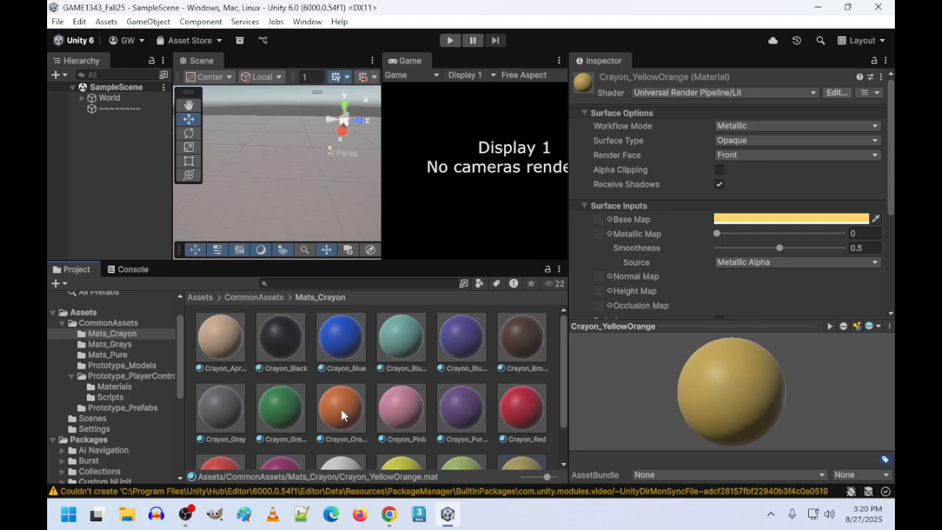
scroll(341, 414, down, 2)
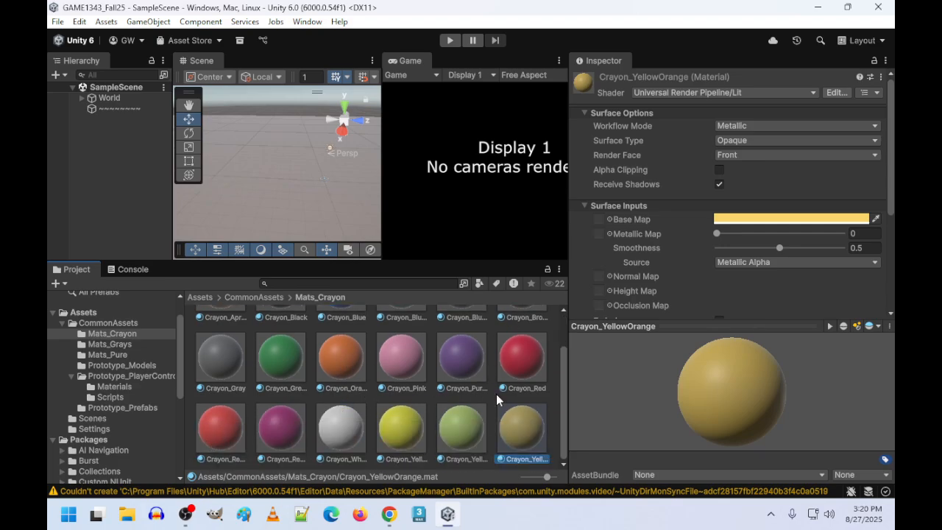
scroll(479, 426, up, 2)
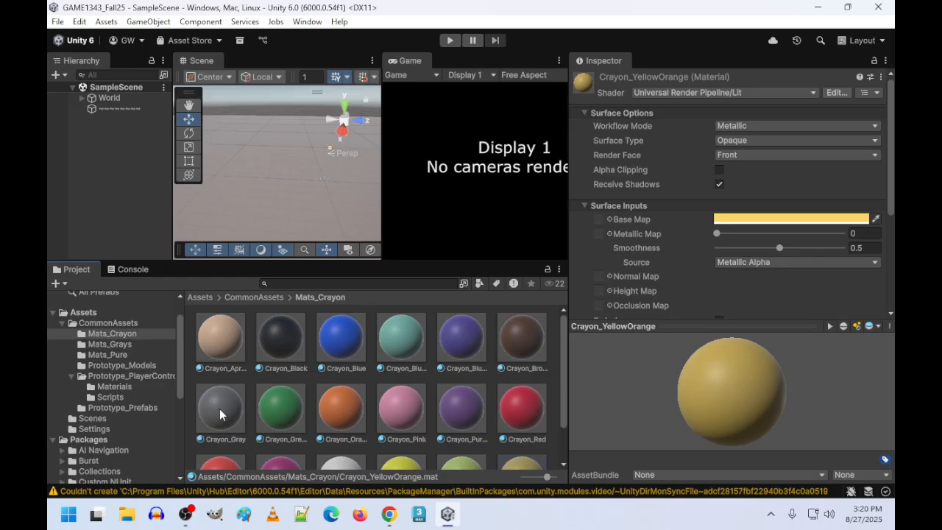
Step: Open the Prototype_Models folder in CommonAssets and inspect each model in turn, from Box and DoorFrame to Ramp and Wall
click(255, 298)
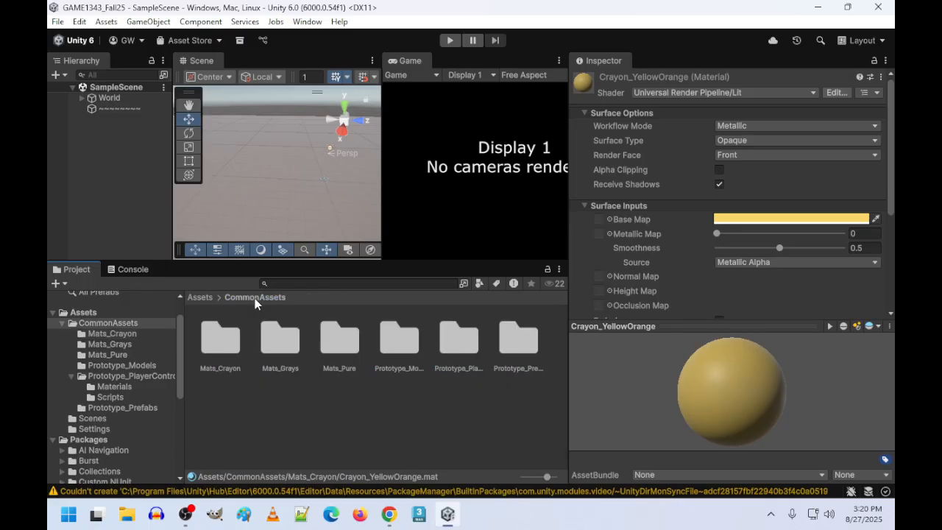
click(401, 342)
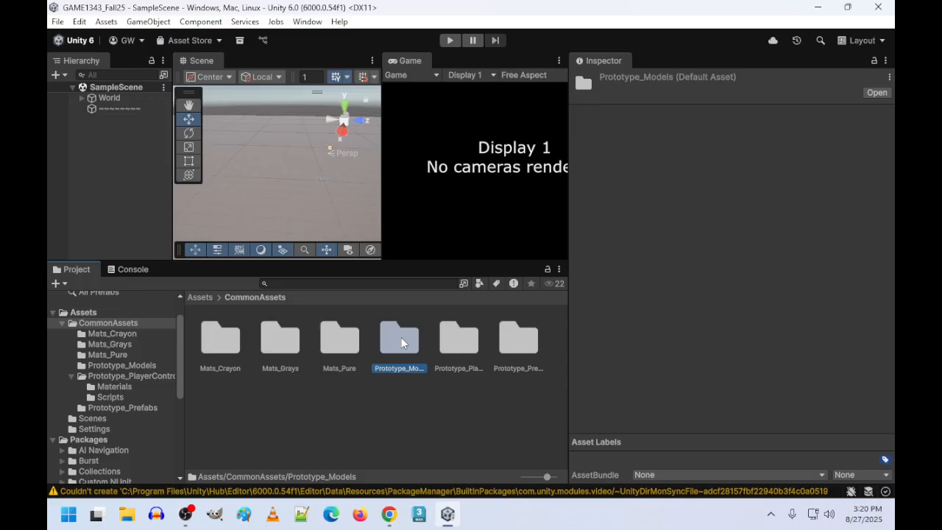
double_click(401, 337)
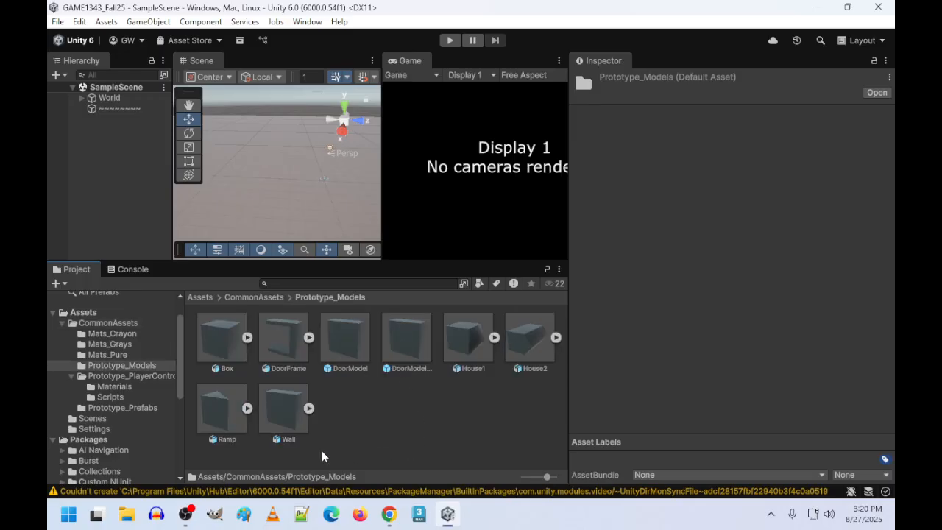
click(224, 335)
click(294, 340)
click(349, 340)
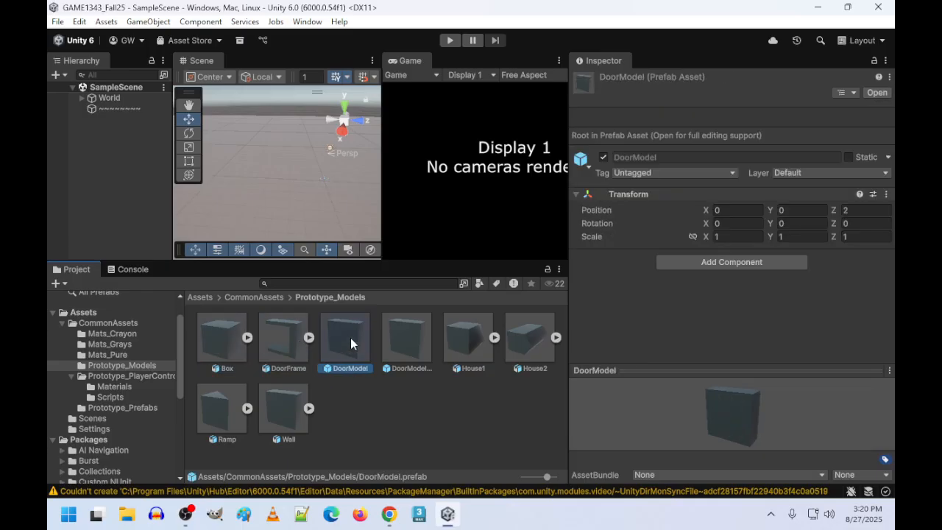
click(412, 333)
click(471, 333)
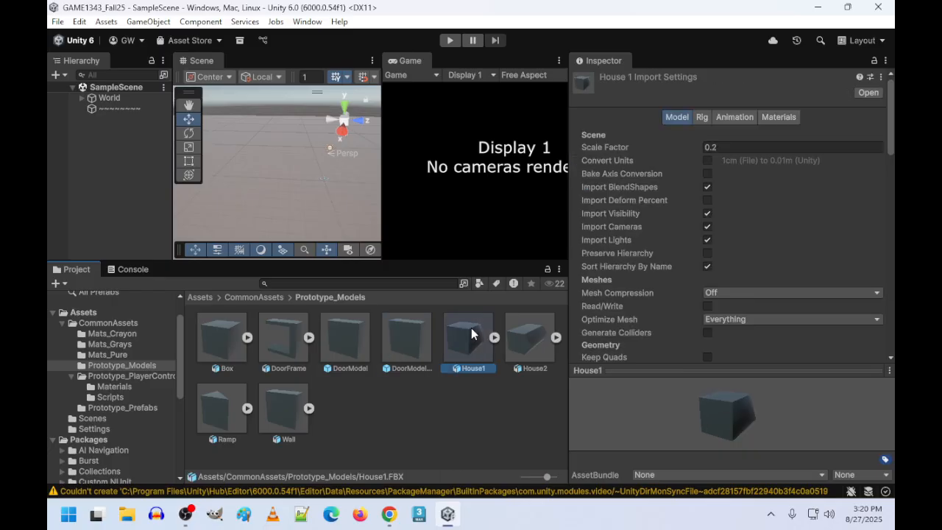
click(532, 332)
click(221, 415)
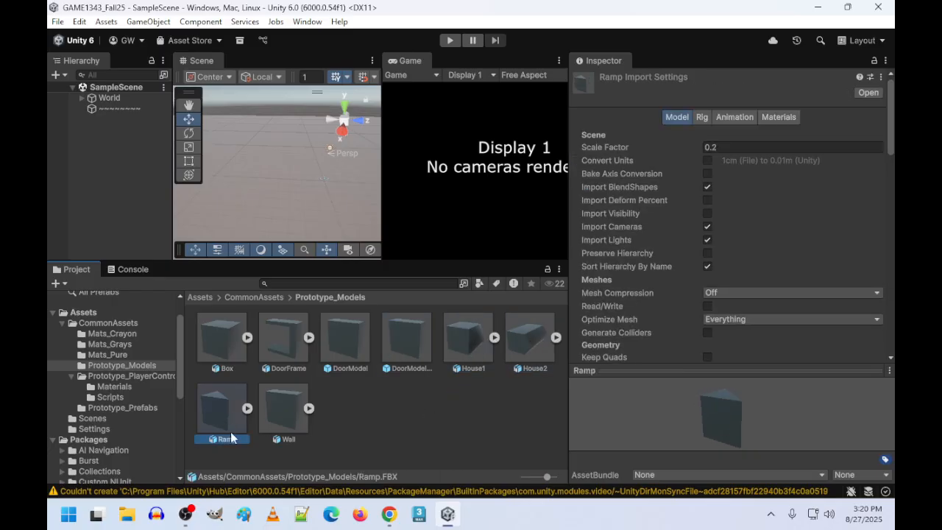
click(301, 416)
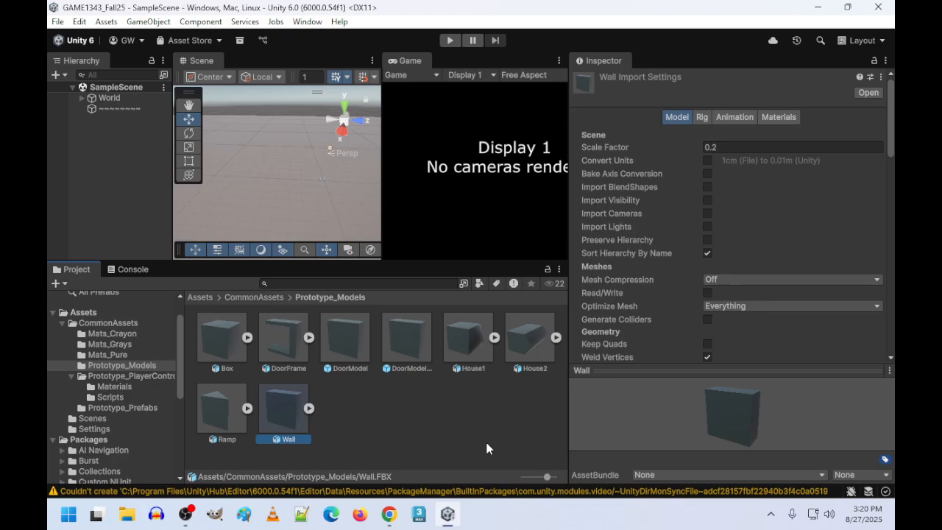
Step: Return to CommonAssets, check the Prototype_Prefabs folder entry, and open the Prototype_PlayerControllers folder
click(254, 297)
click(458, 339)
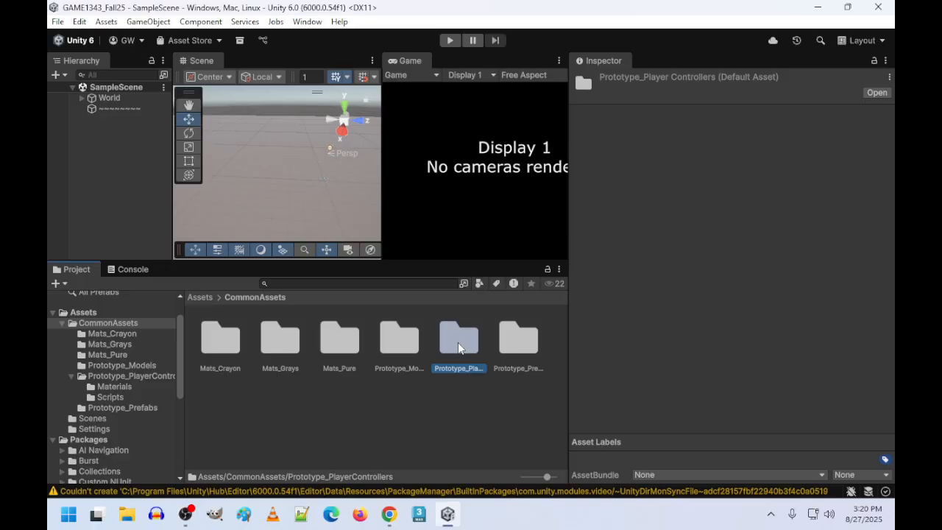
click(527, 346)
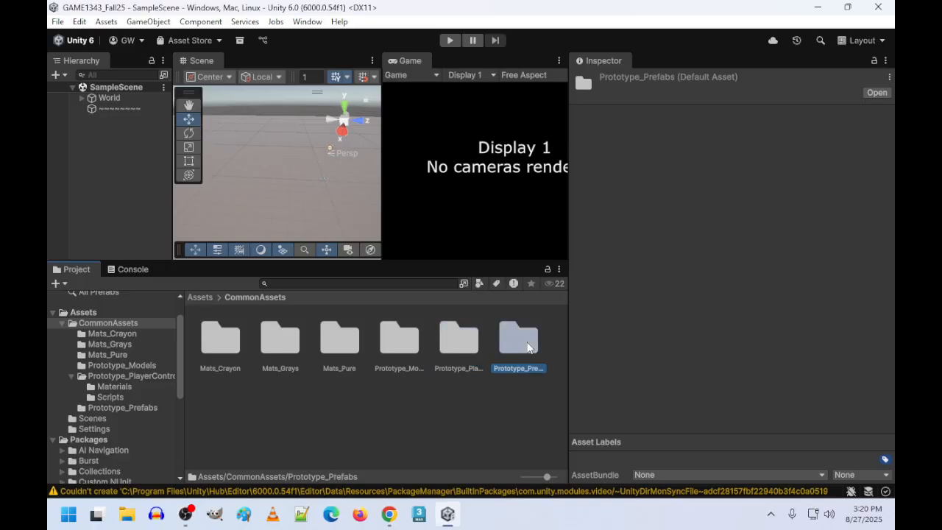
double_click(465, 340)
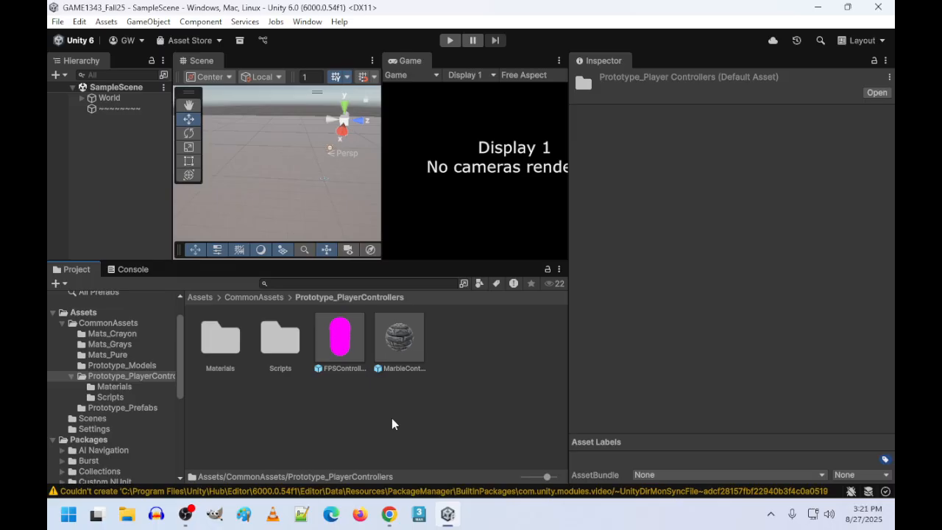
Step: Expand the World object in the hierarchy to show its children, and switch the object off and back on
right_drag(287, 157, 314, 133)
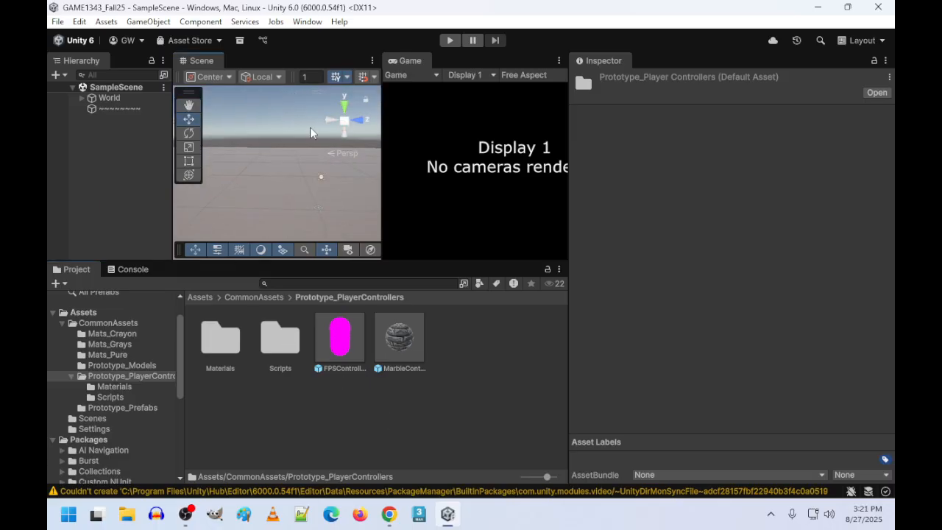
click(79, 98)
click(81, 98)
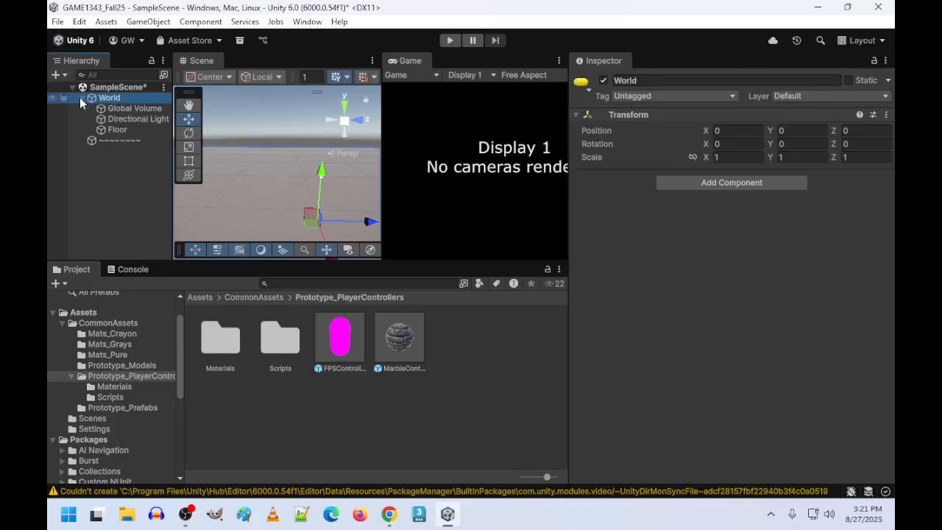
click(80, 97)
right_drag(253, 165, 347, 171)
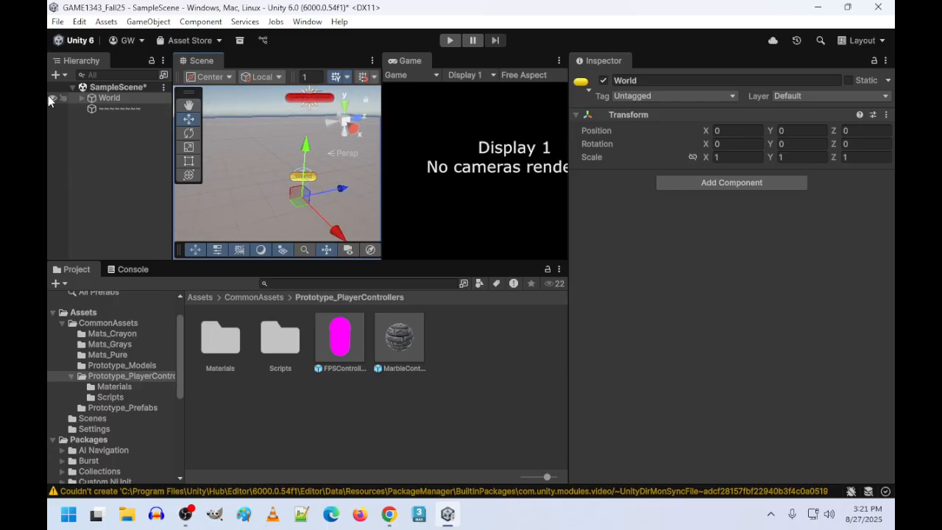
click(72, 96)
click(80, 97)
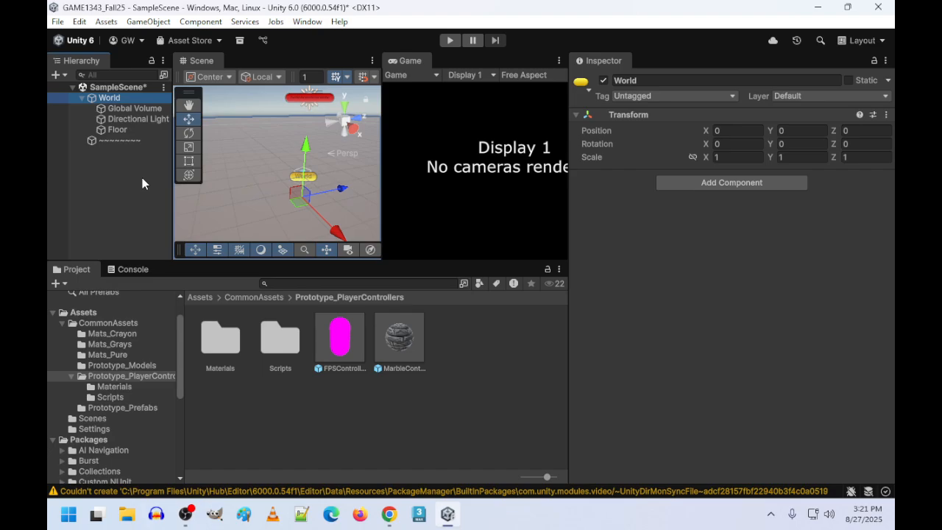
click(604, 80)
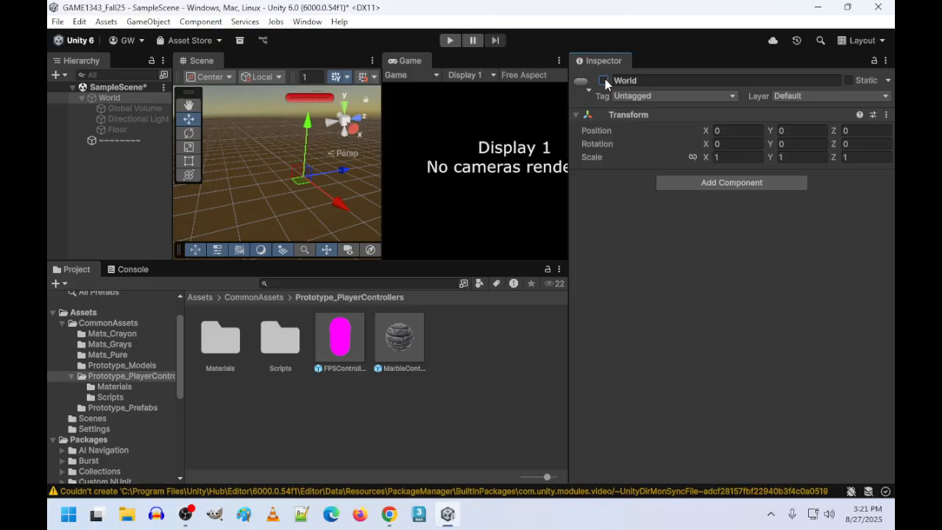
click(604, 80)
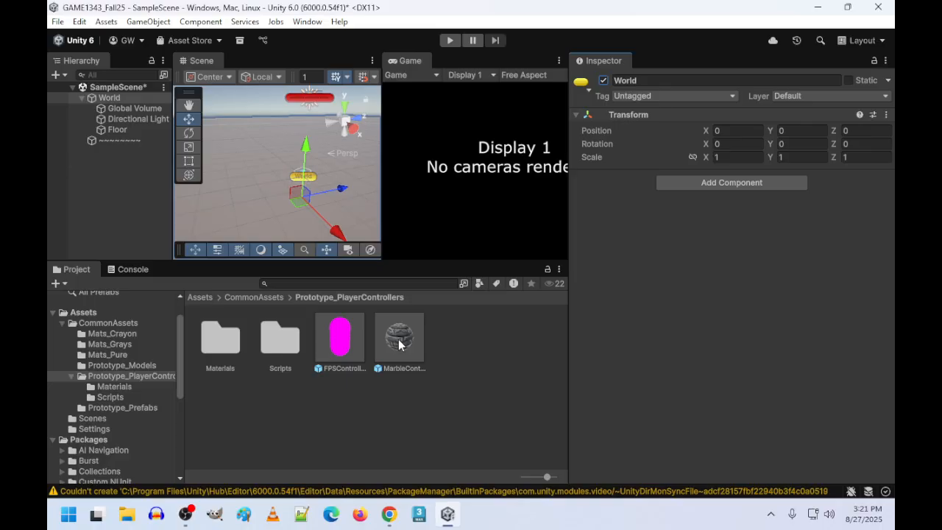
Step: Place the MarbleControllerPrefab on the floor in the scene and set its Y position to 1
drag(399, 344, 280, 200)
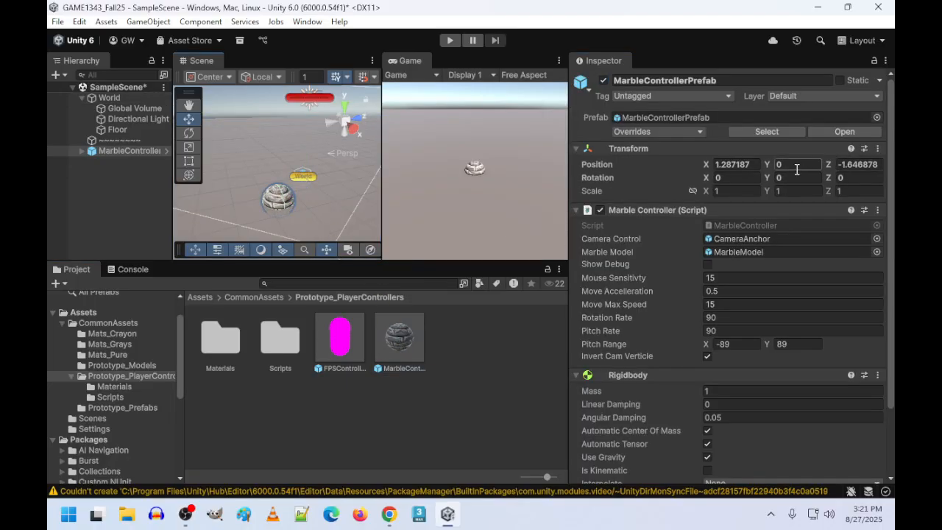
click(796, 164)
text(1)
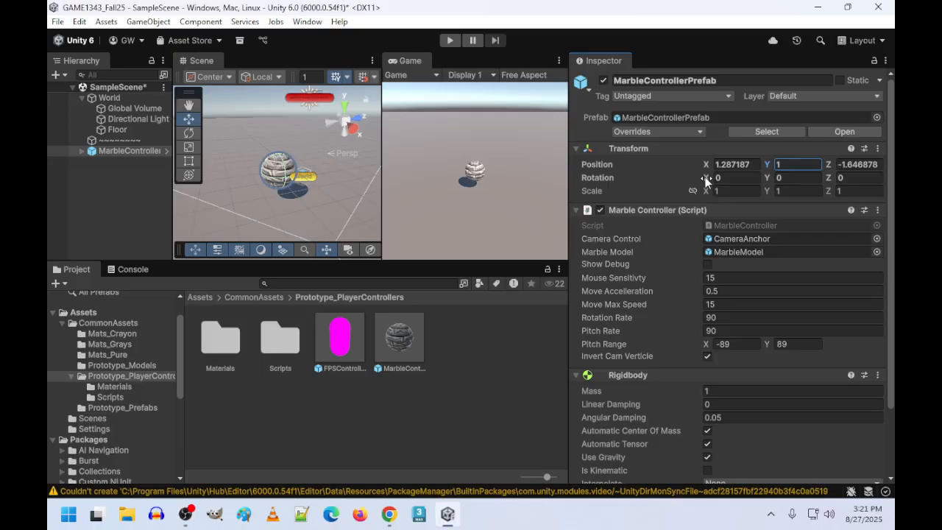
Step: Play-test the marble controller by rolling the marble around the floor in all directions and turning the camera, and stop the game
click(447, 40)
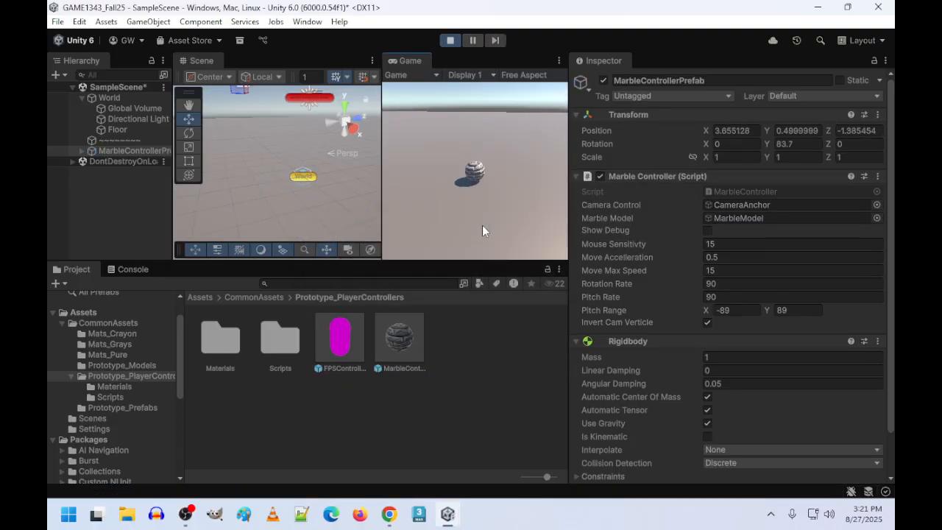
key(s)
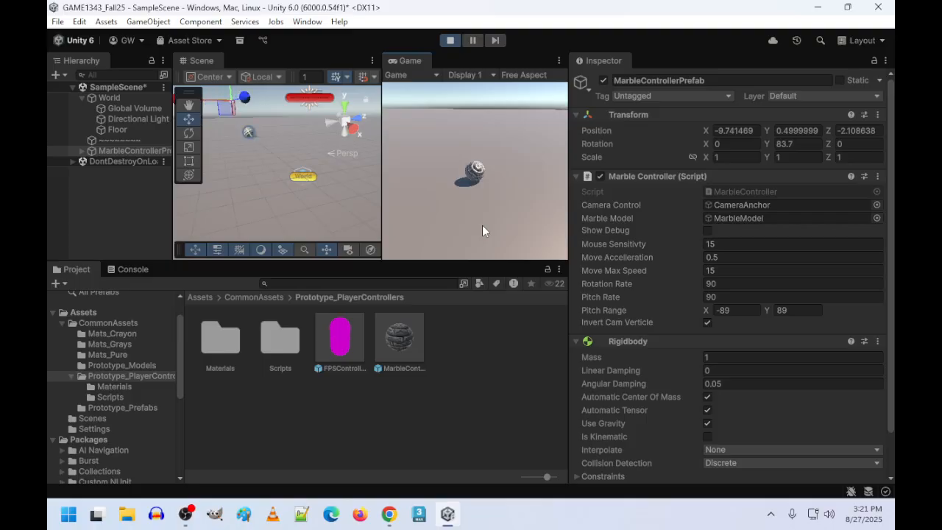
key(a)
key(d)
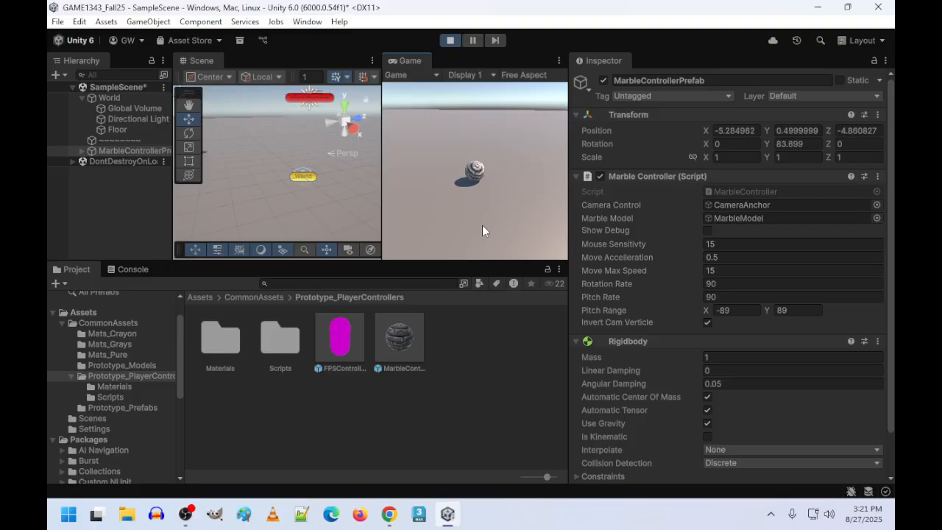
key(w)
key(a)
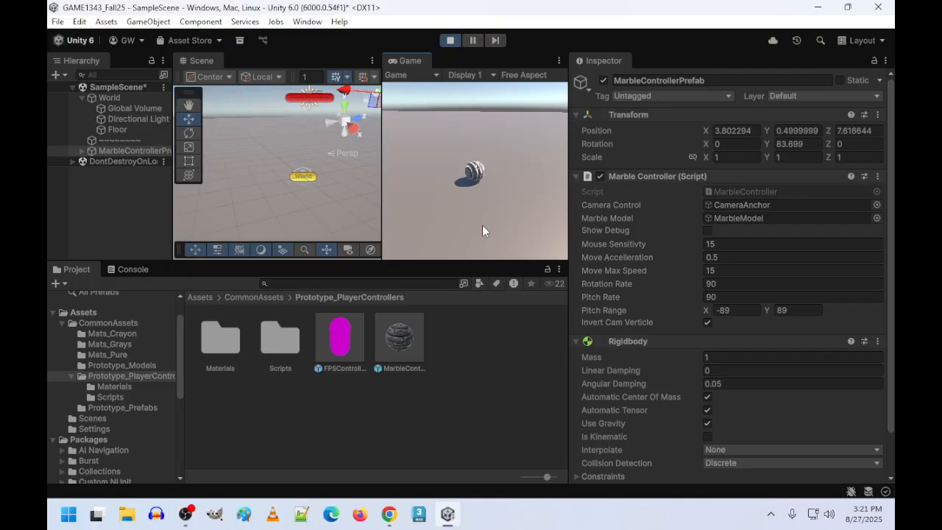
key(w)
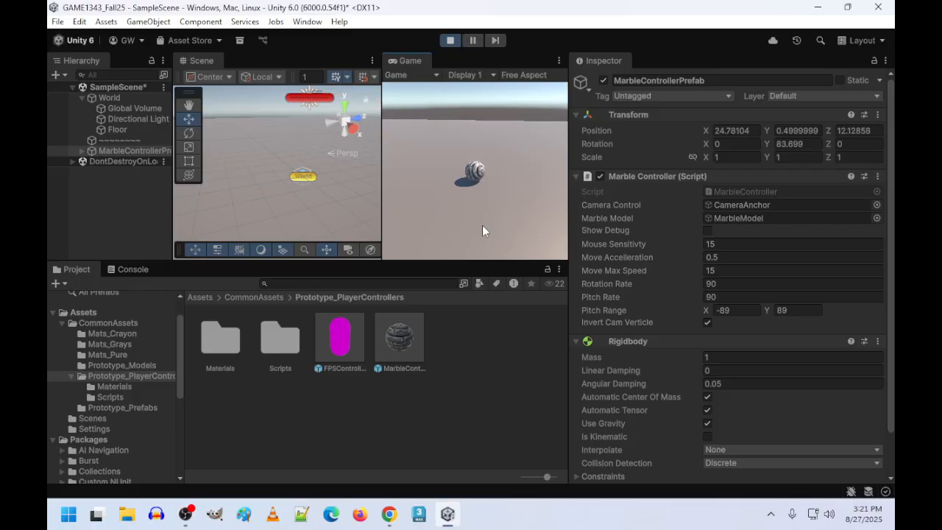
key(s)
right_drag(482, 225, 630, 223)
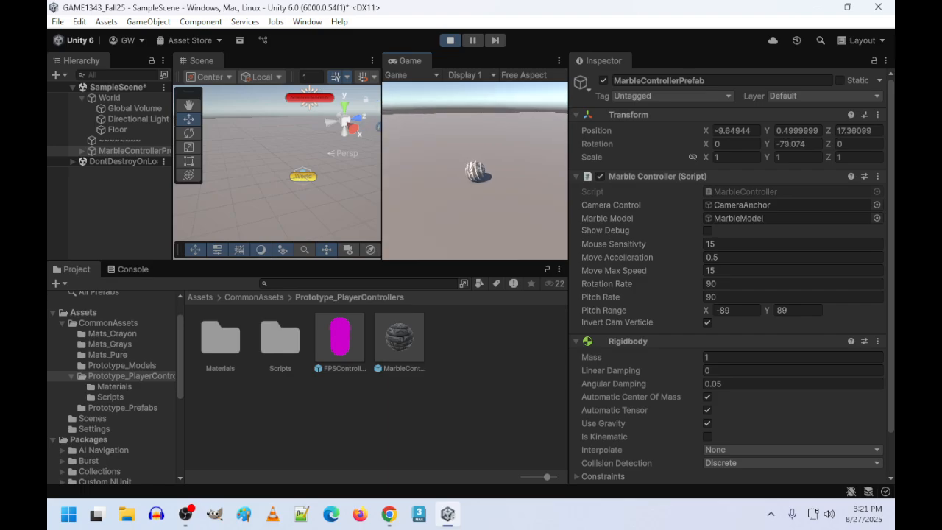
key(s)
key(w)
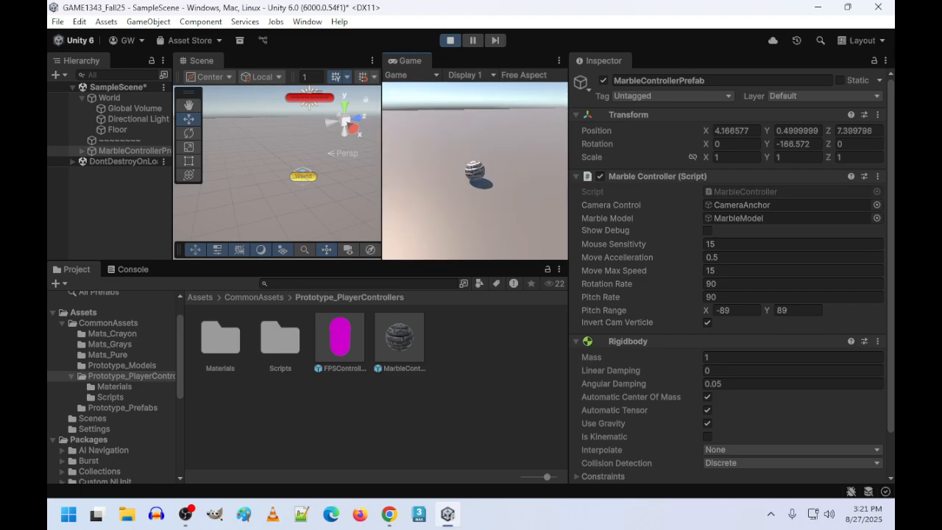
key(s)
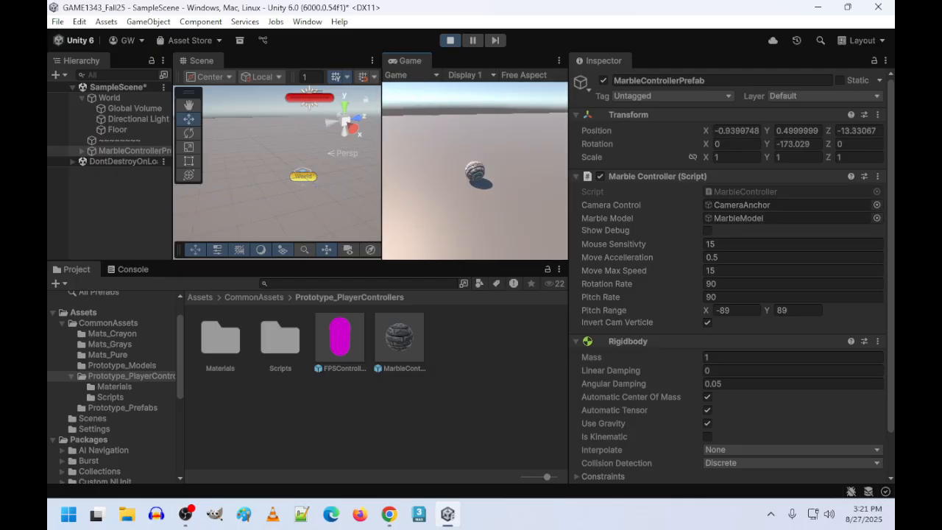
key(w)
key(Escape)
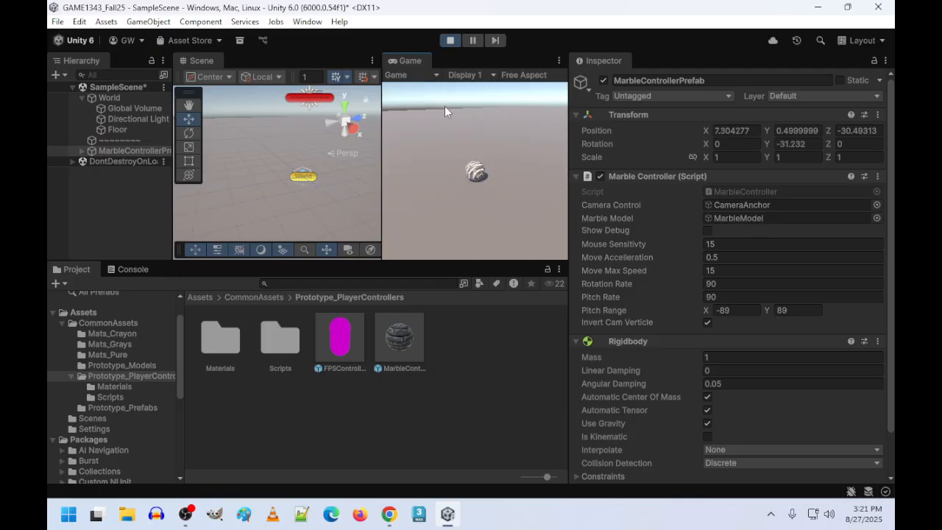
key(s)
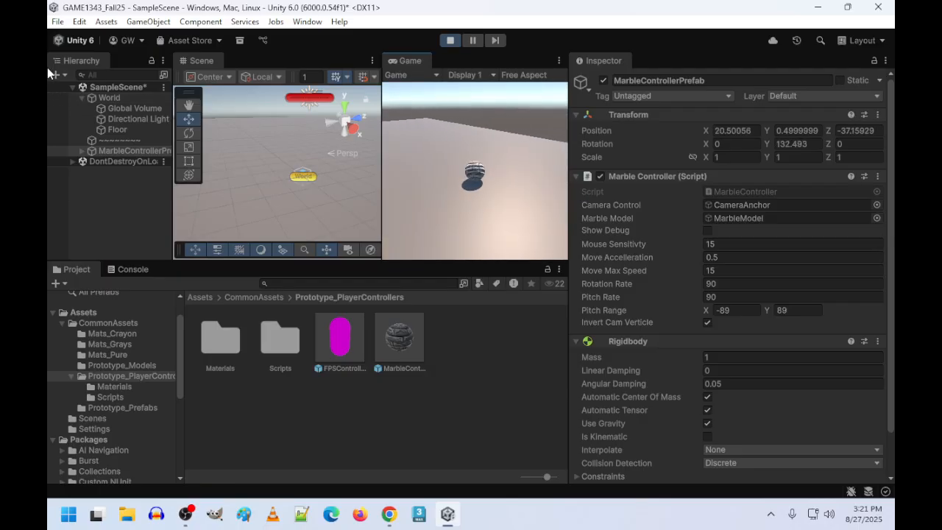
key(a)
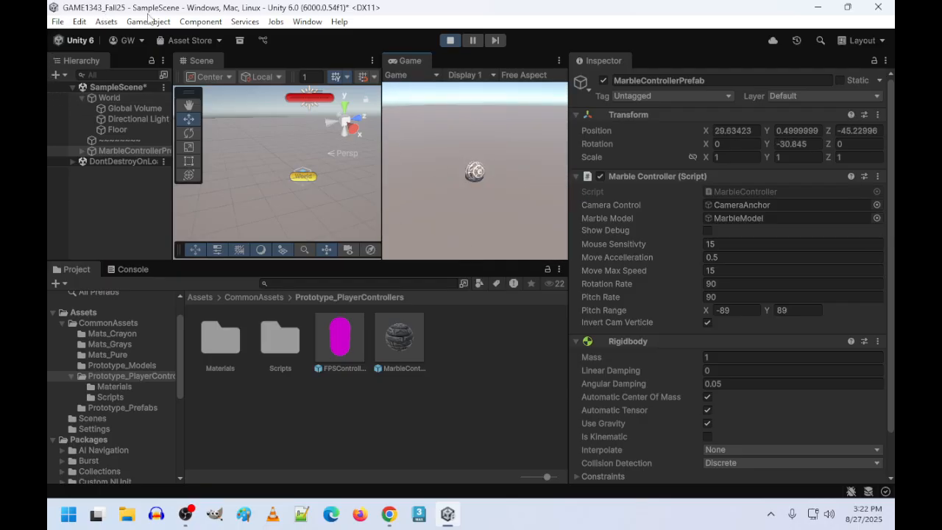
key(w)
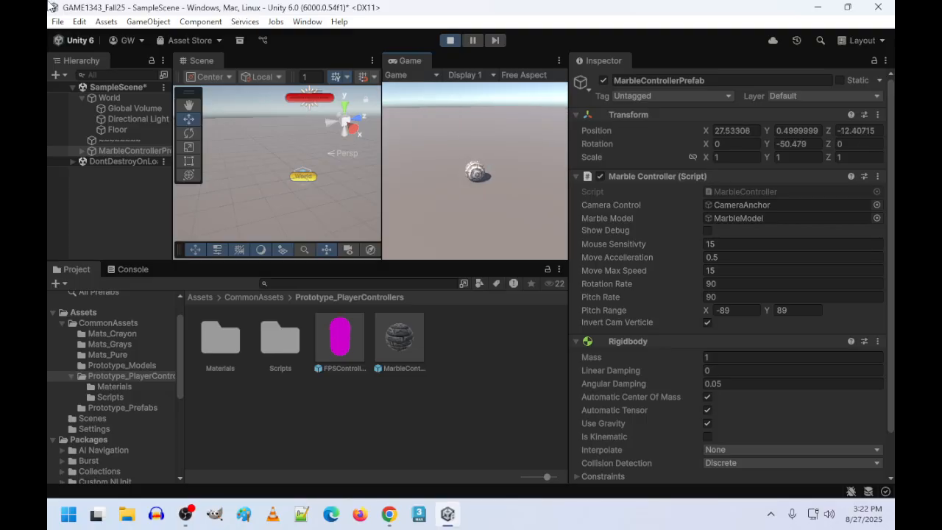
key(w)
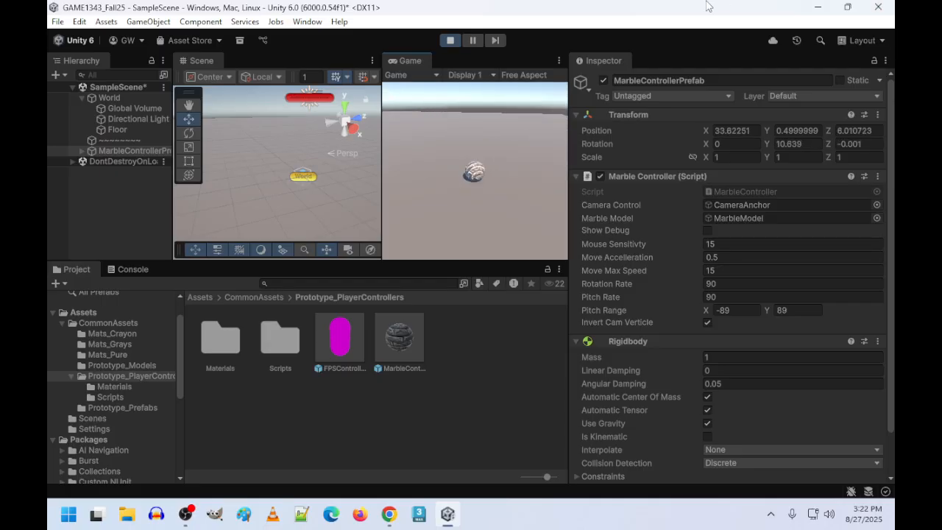
key(w)
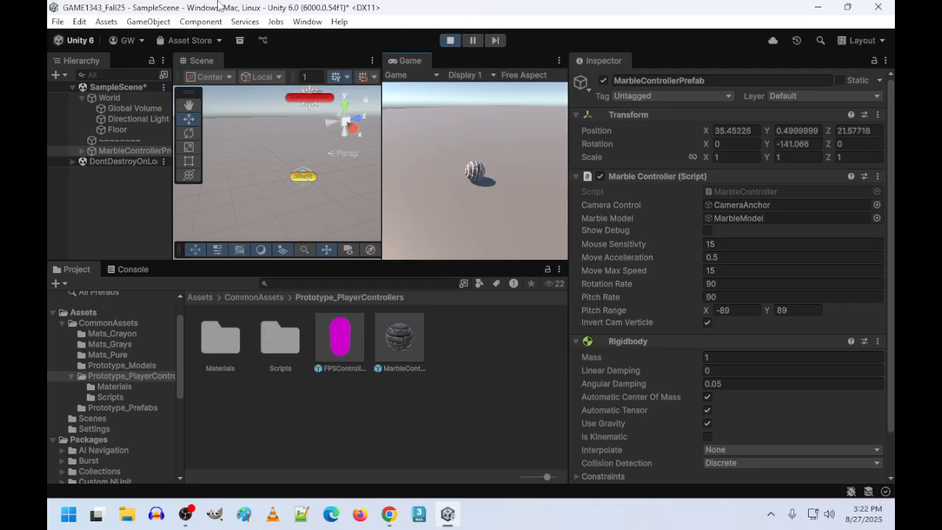
click(451, 41)
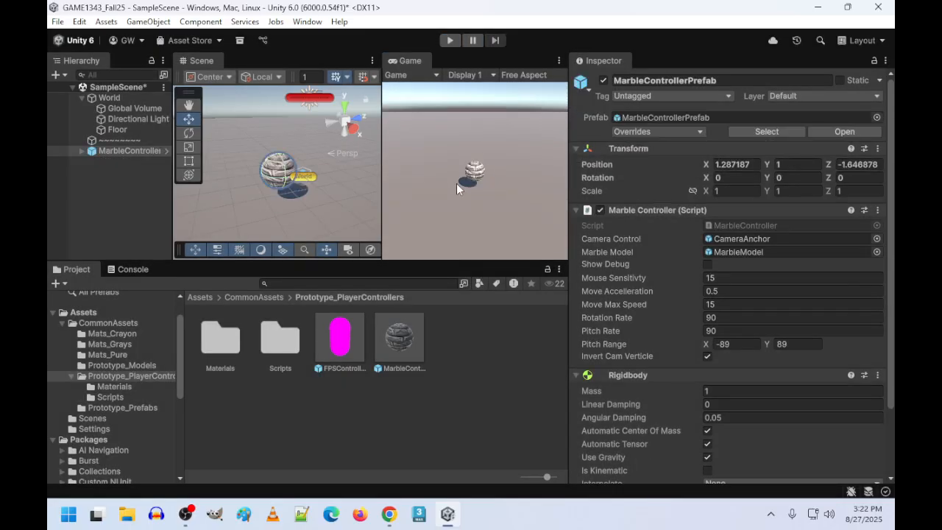
Step: Add the Ramp model from the CommonAssets Prototype_Models folder to the scene
click(253, 297)
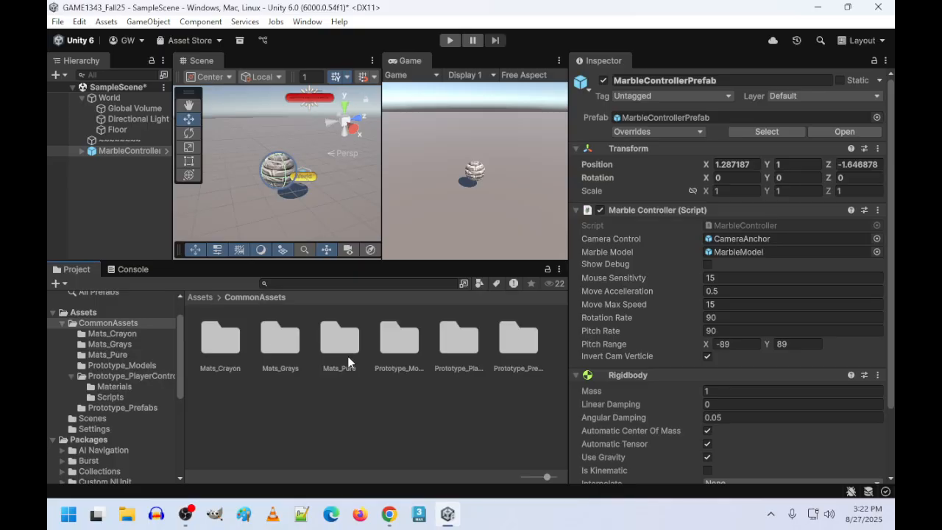
double_click(401, 345)
drag(214, 414, 572, 198)
Step: Set the ramp's position to X -10, Y 0, Z 0 and its Y rotation to 180
click(736, 164)
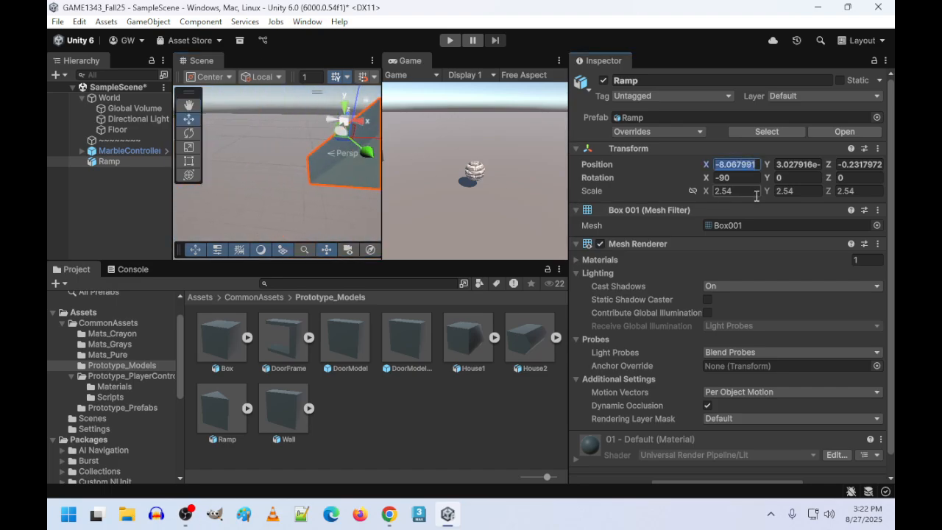
text(-10)
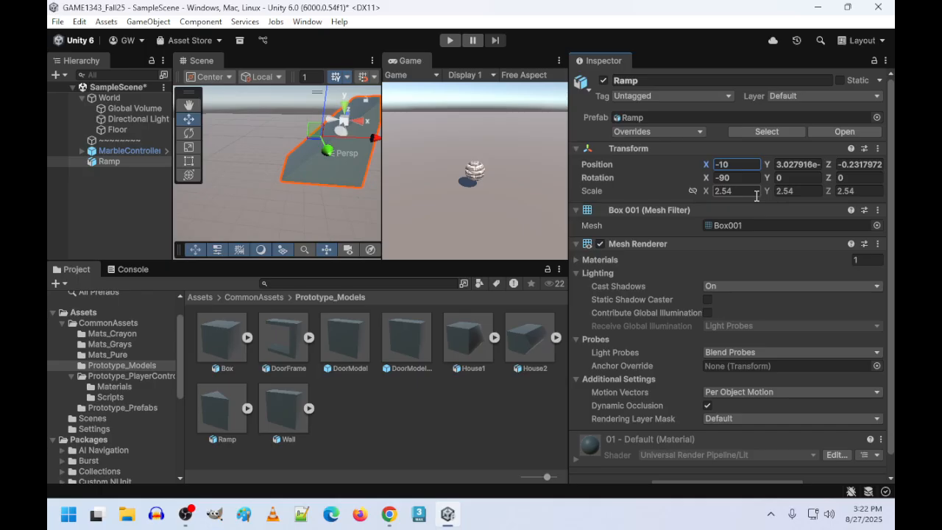
key(Tab)
text(0)
key(Tab)
text(0)
key(Tab)
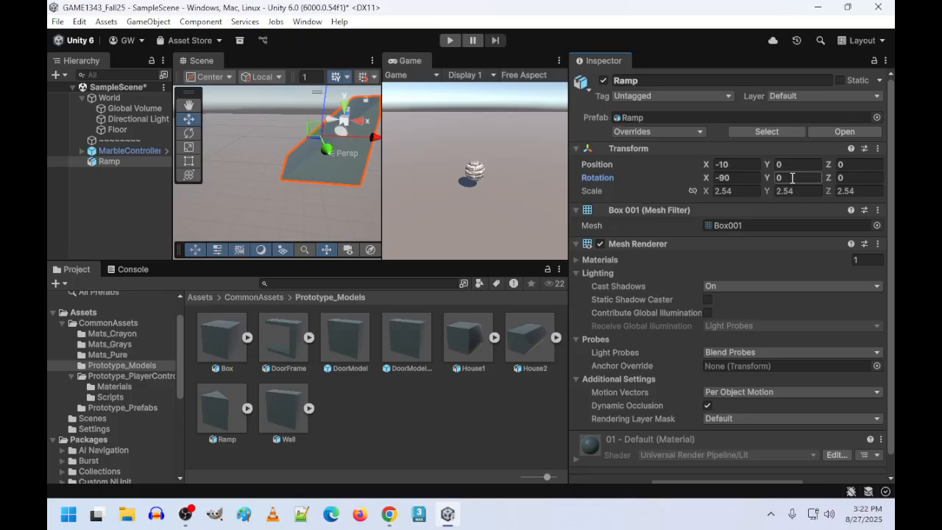
key(Tab)
text(180)
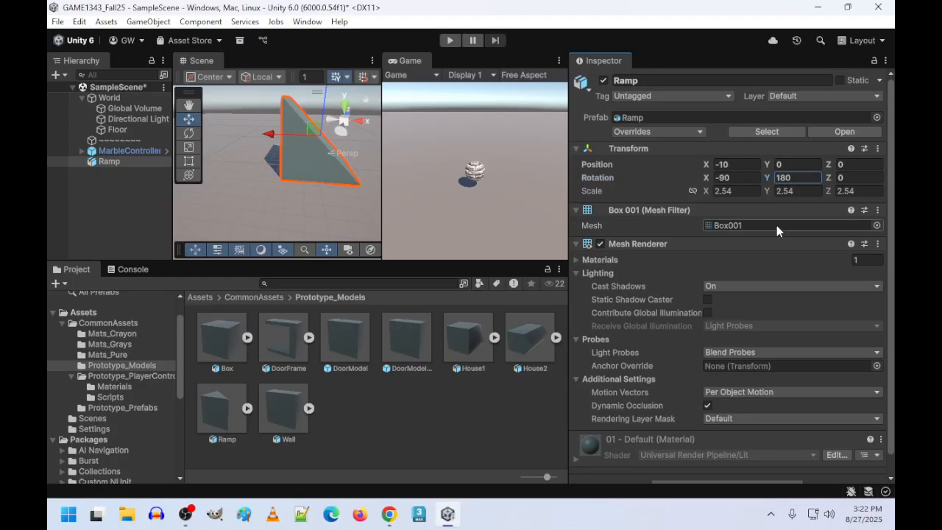
Step: Set the ramp's scale to 1 on the X, Y and Z axes
click(749, 194)
text(1)
key(Tab)
text(1)
key(Tab)
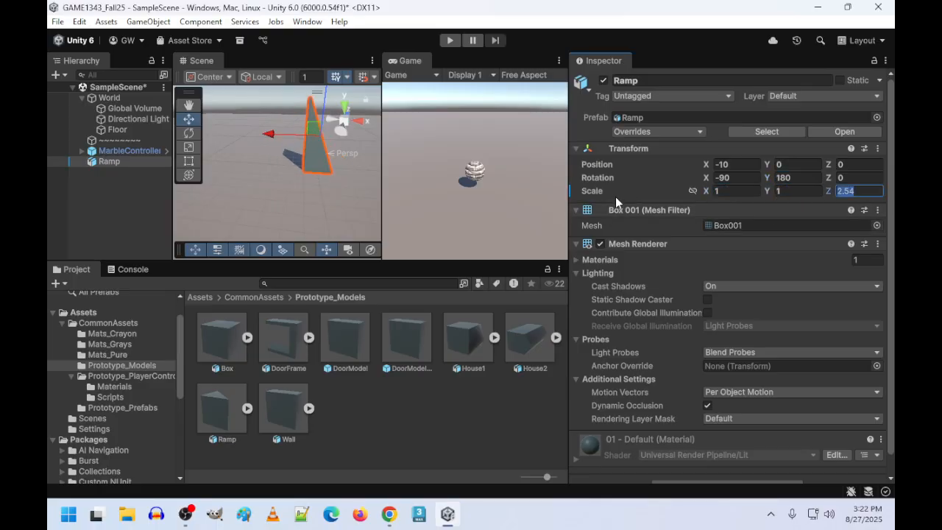
text(1)
key(Return)
Step: Play-test the scene by rolling the marble back and forth into the ramp, and stop the game
right_drag(334, 199, 104, 183)
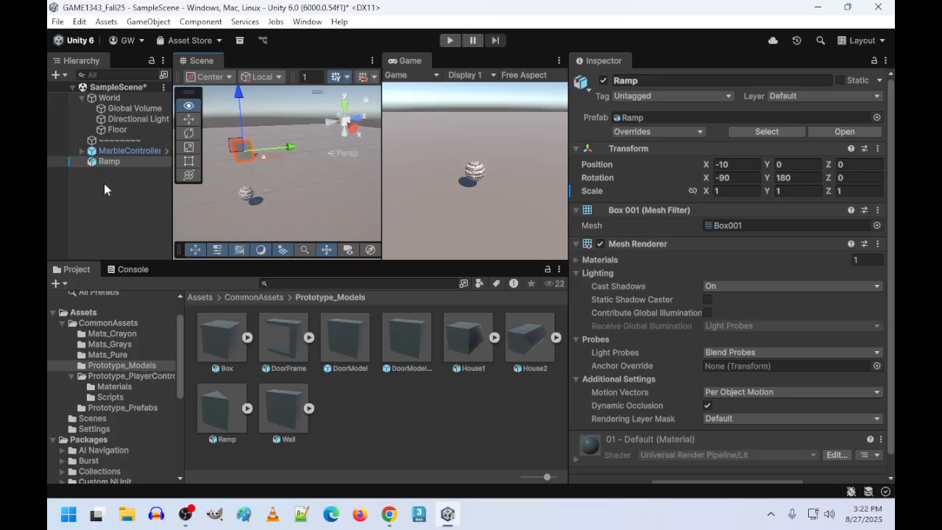
click(451, 41)
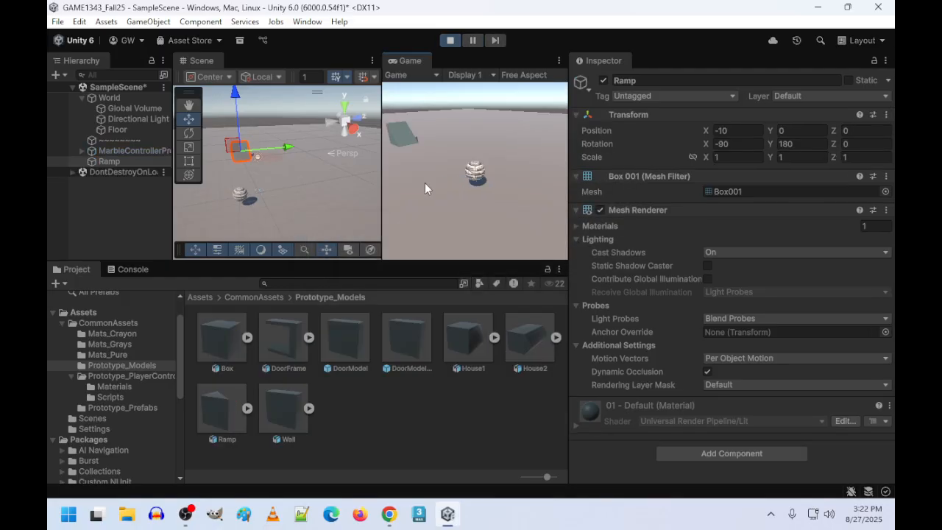
key(w)
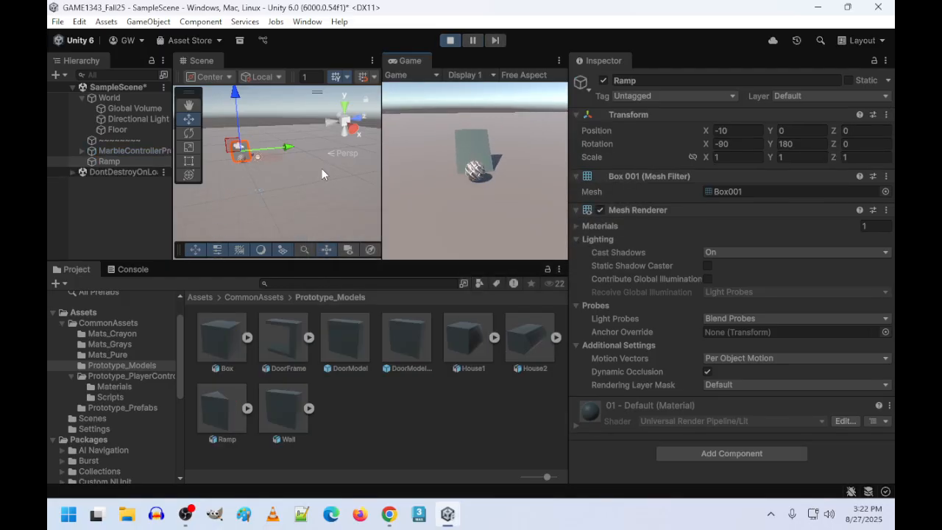
key(s)
key(w)
key(s)
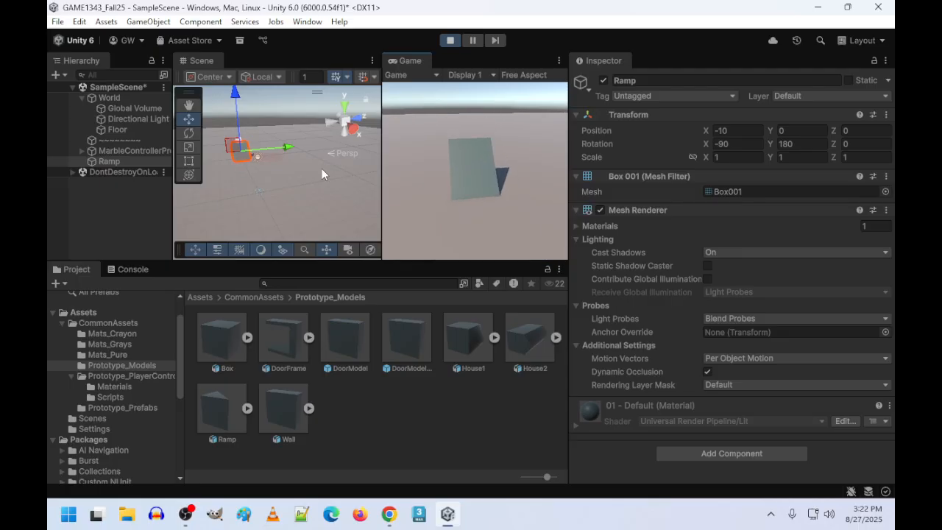
key(w)
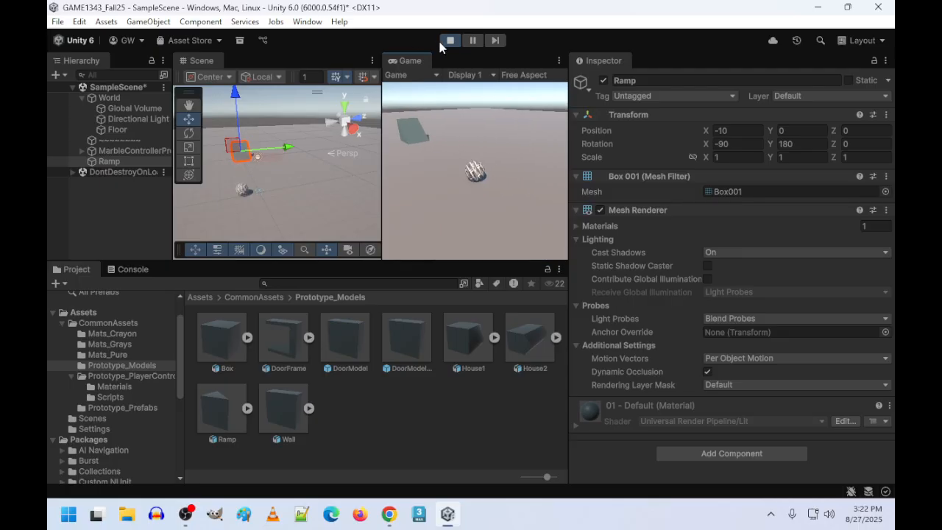
click(450, 40)
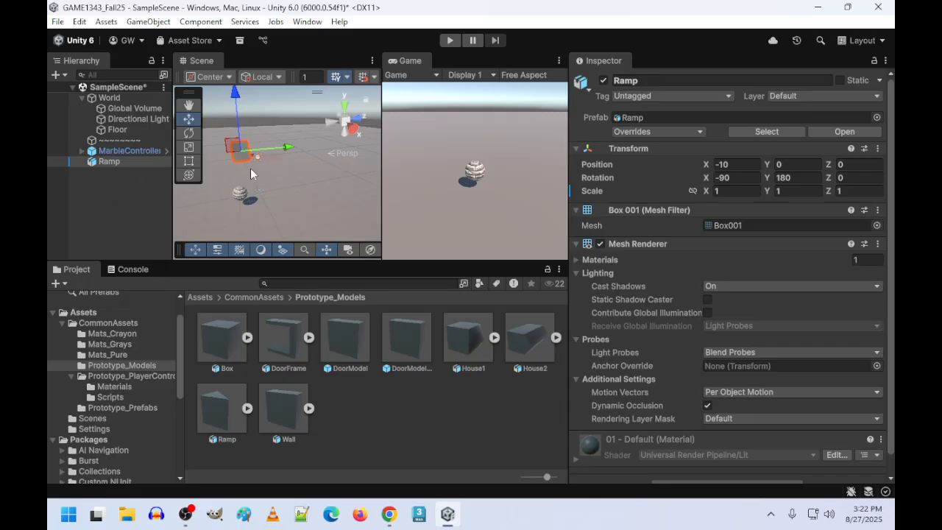
Step: Add a Mesh Collider component to the ramp and inspect the ramp up close in the scene
click(104, 159)
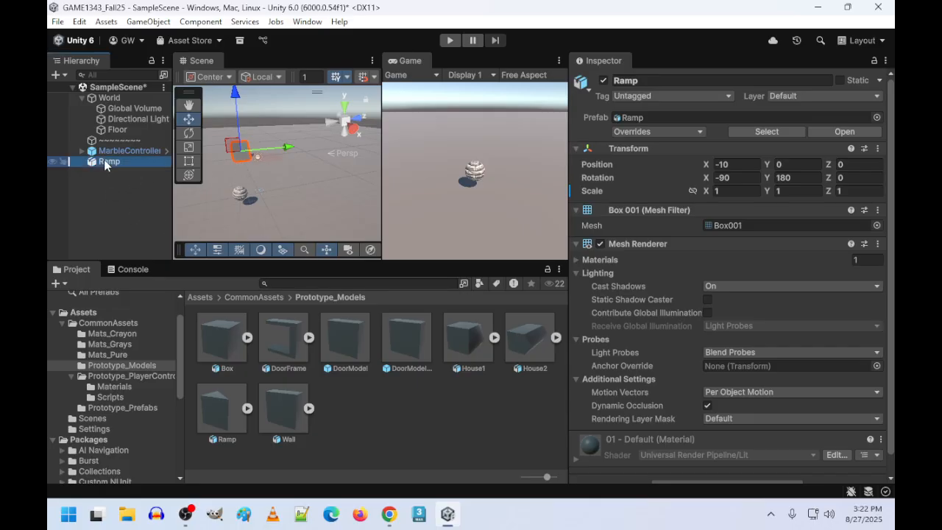
click(576, 244)
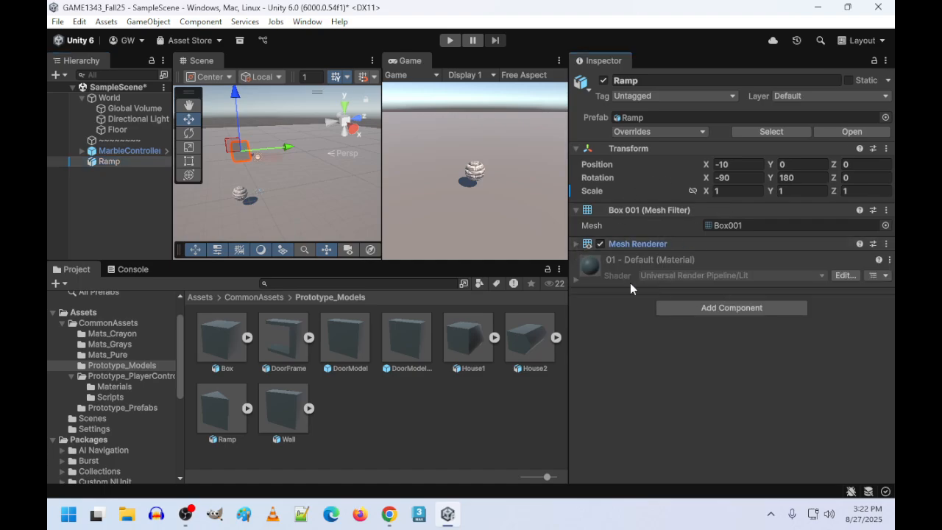
click(734, 309)
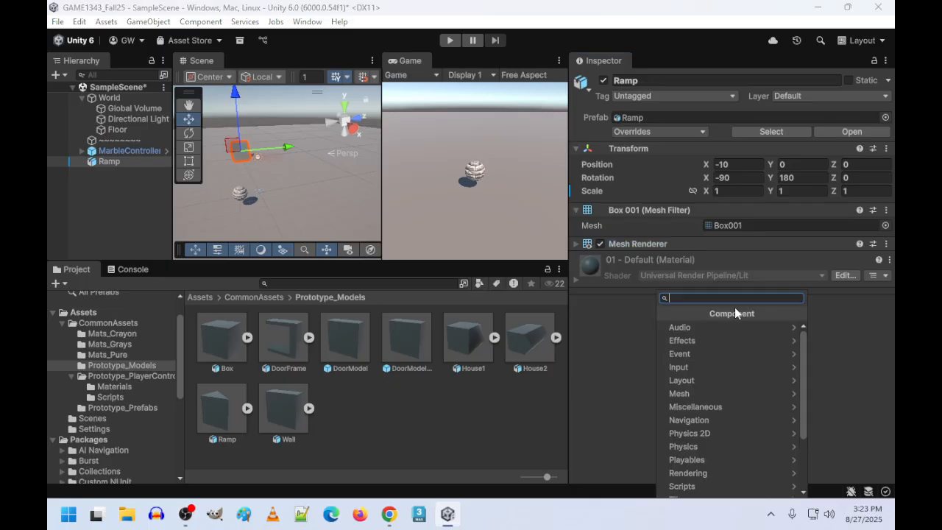
text(coll)
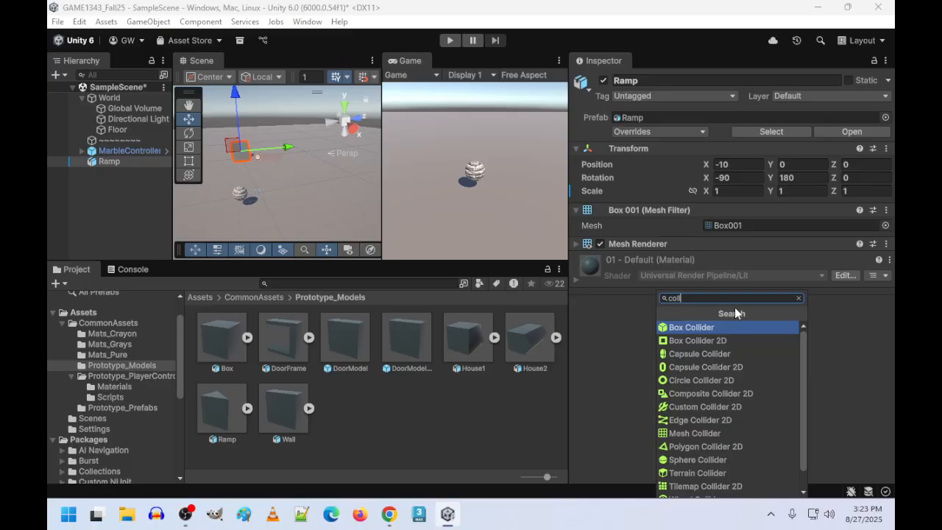
click(710, 433)
right_drag(342, 179, 320, 190)
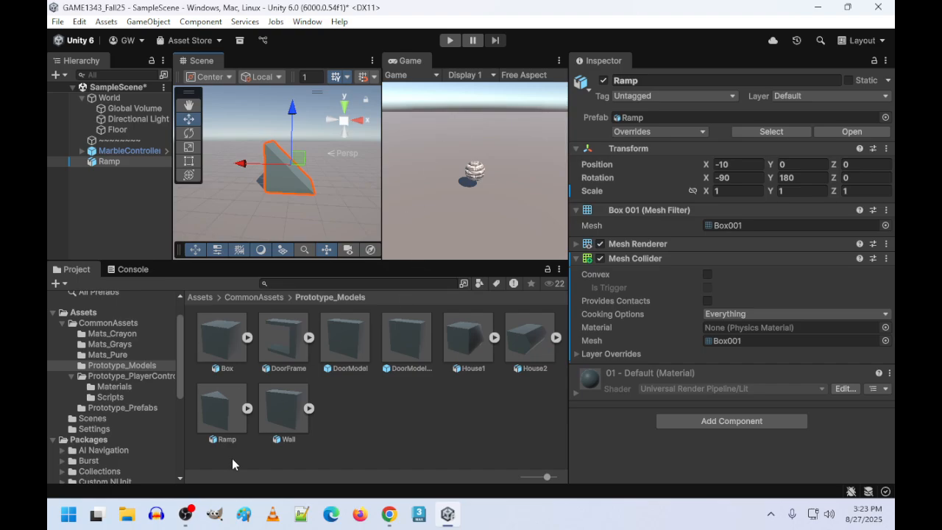
Step: Add the House2 model to the scene near the ramp and set its scale to 1 on the X, Y and Z axes
drag(530, 343, 323, 192)
scroll(323, 195, down, 3)
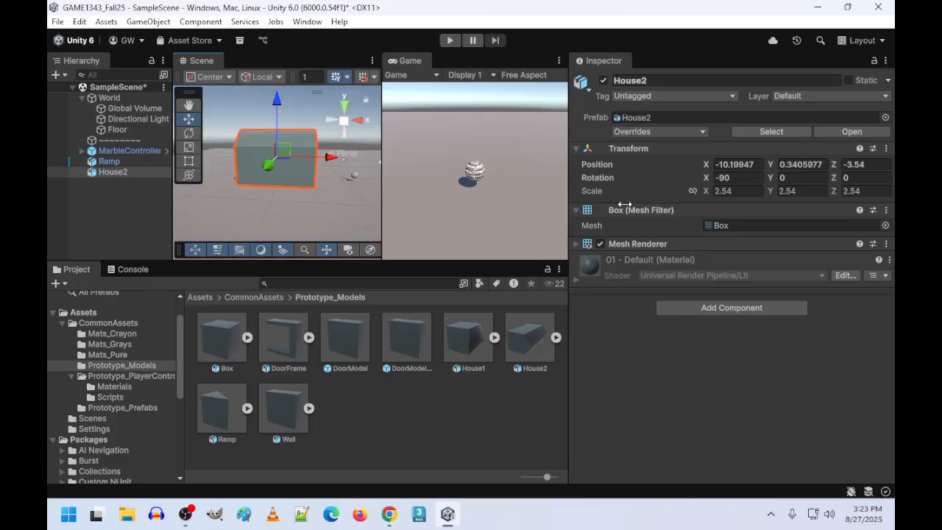
click(736, 191)
text(1)
click(801, 190)
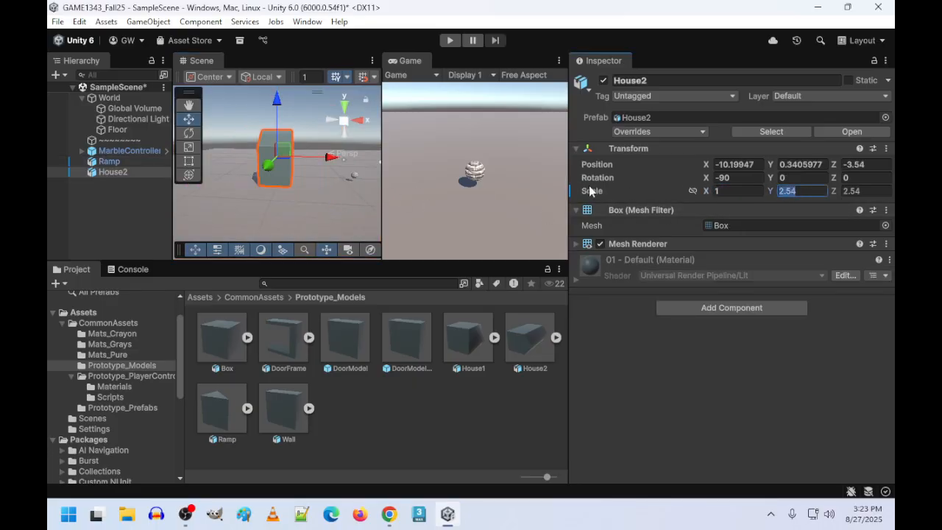
text(1)
click(865, 192)
text(1)
Step: Move House2 past the ramp to about Z 7.4
alt+drag(318, 211, 183, 198)
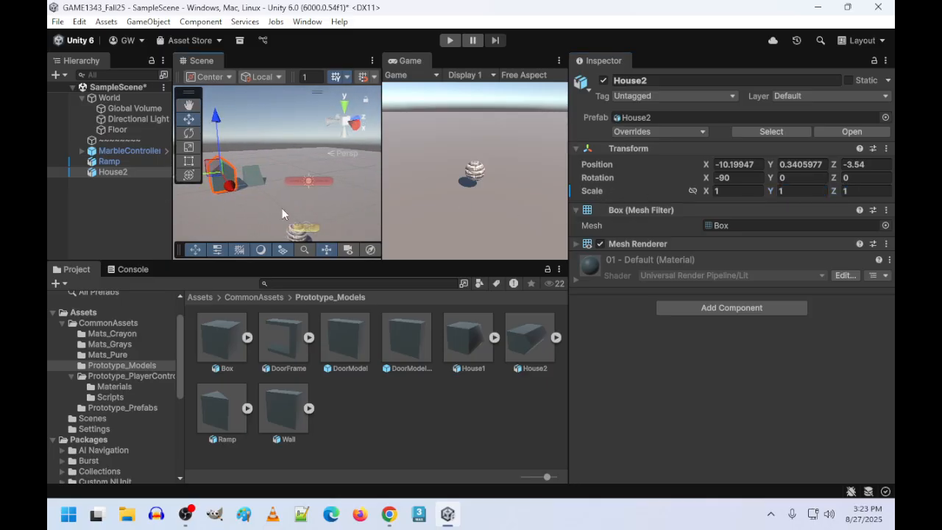
scroll(280, 206, down, 5)
right_drag(269, 202, 204, 195)
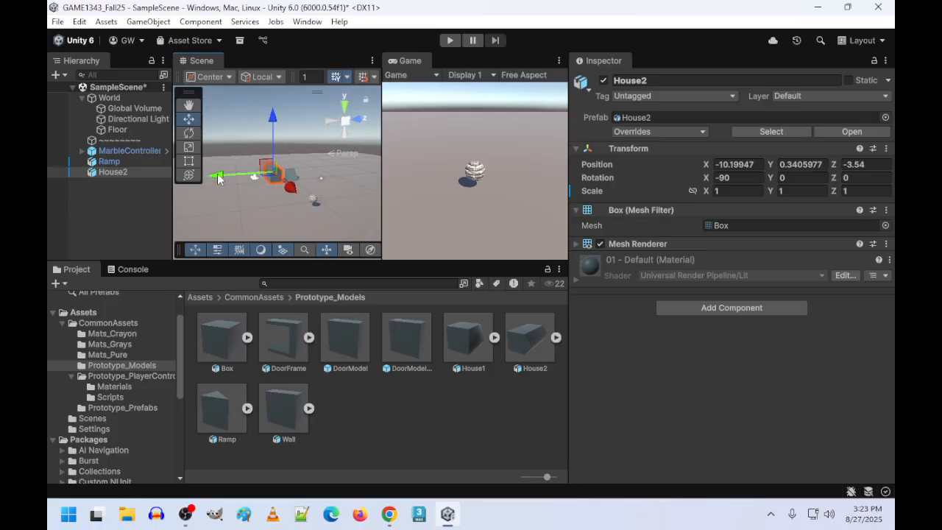
drag(219, 178, 277, 186)
Step: Add a Box Collider component to House2 and view its bounds around the house from the gable end
right_drag(277, 187, 450, 203)
click(733, 309)
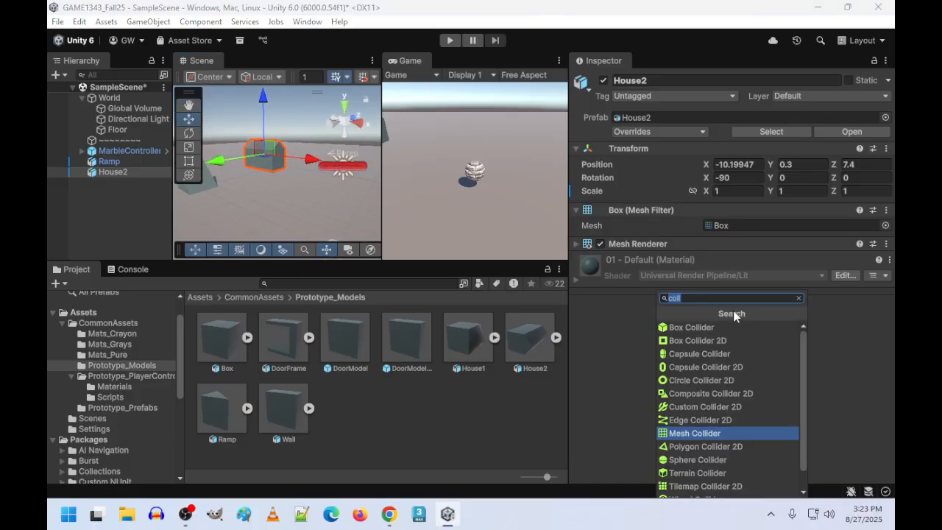
click(697, 325)
right_drag(279, 177, 118, 156)
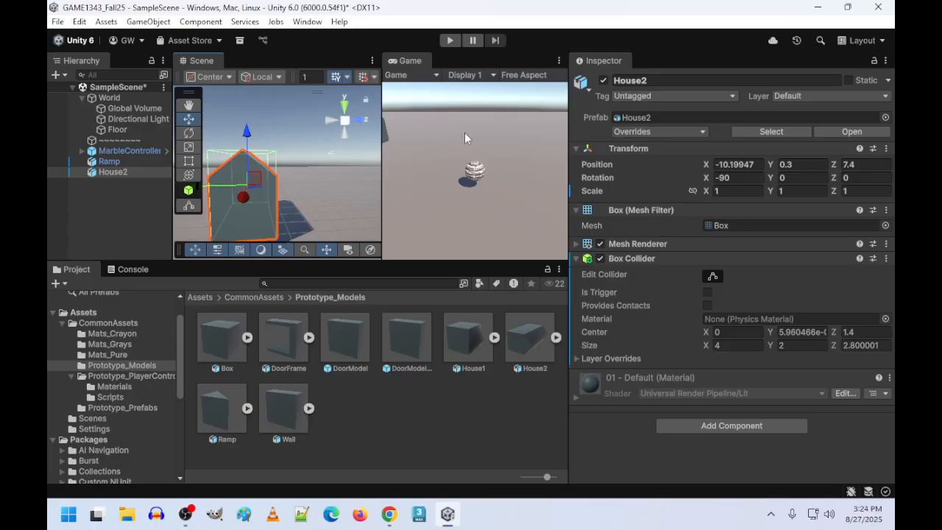
Step: Play-test the colliders by rolling the marble around and against the house and the ramp, and stop the game
click(450, 39)
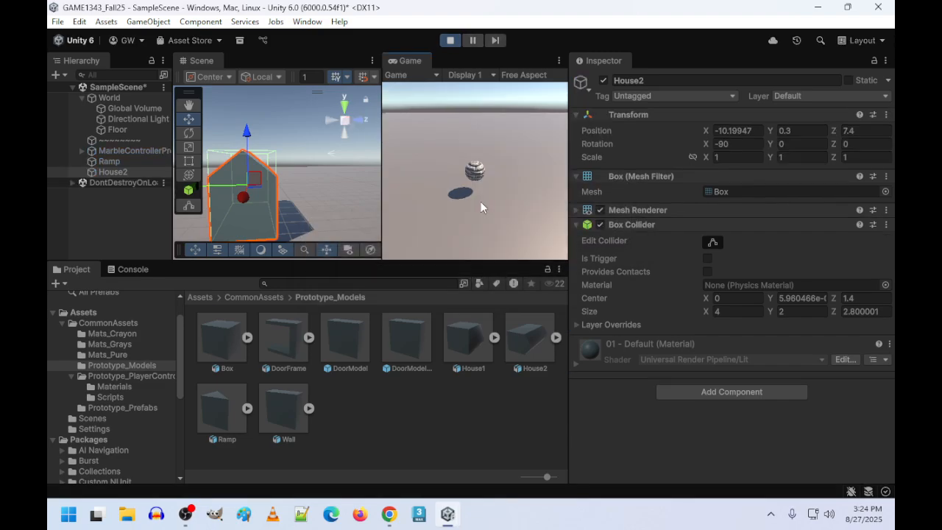
key(w)
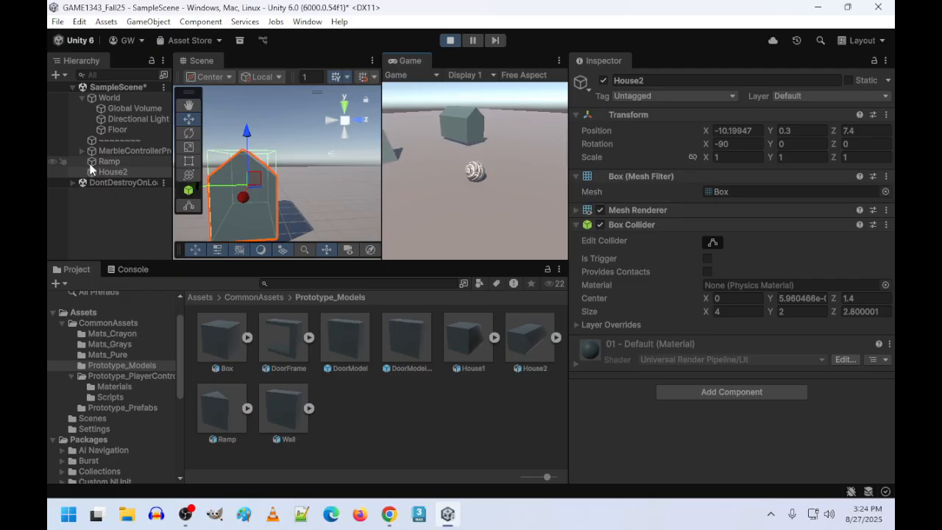
key(s)
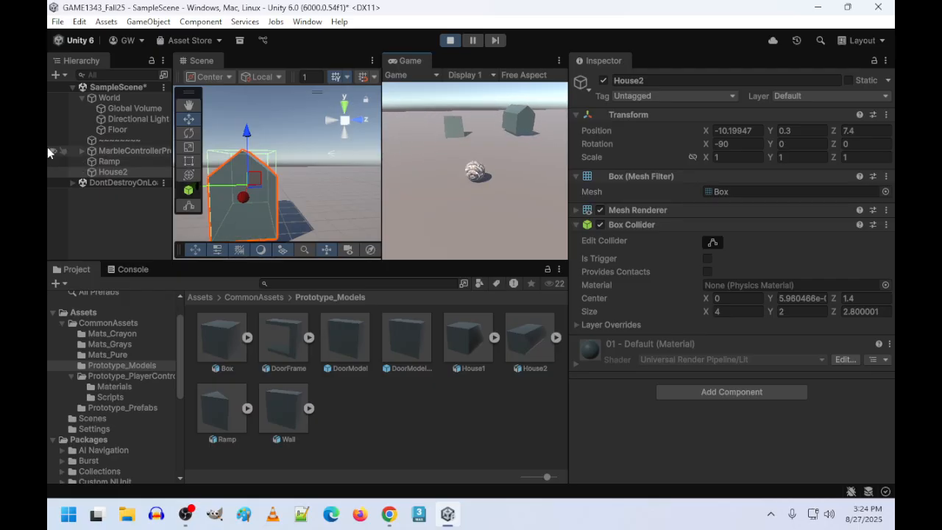
key(w)
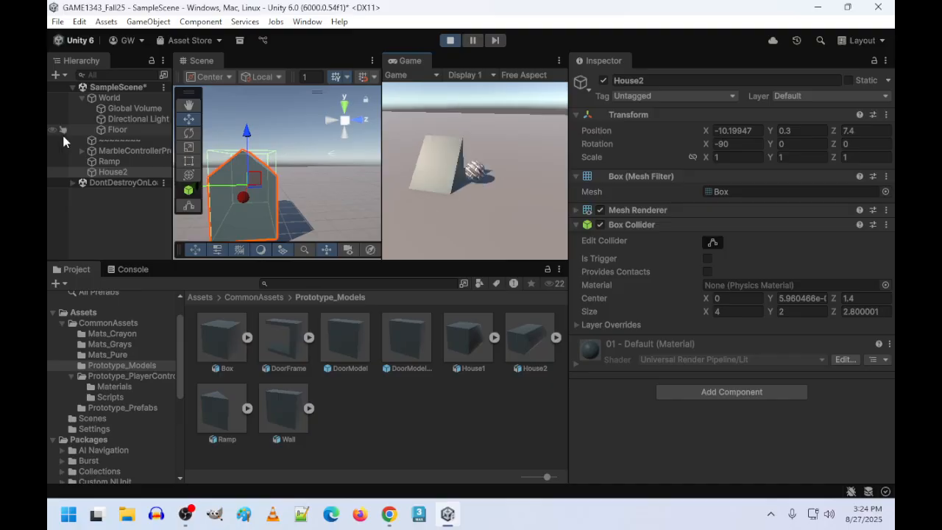
key(s)
key(d)
key(w)
key(a)
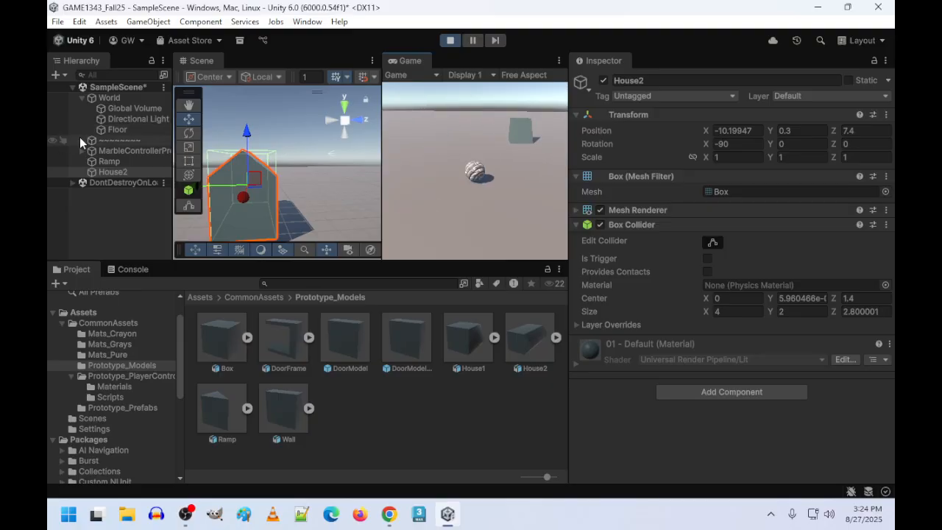
key(s)
key(d)
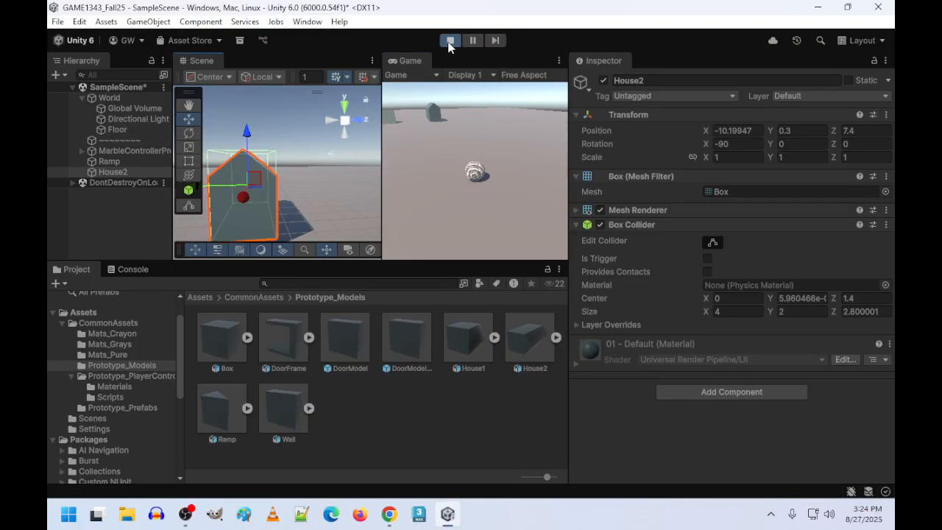
click(450, 40)
Step: Widen the ramp by setting its Y scale to 3
click(254, 169)
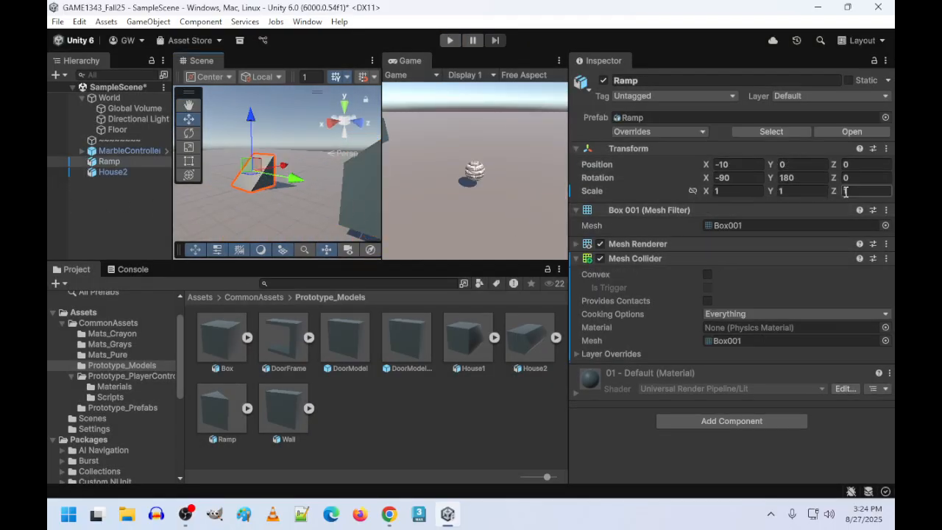
click(732, 190)
click(804, 191)
text(3)
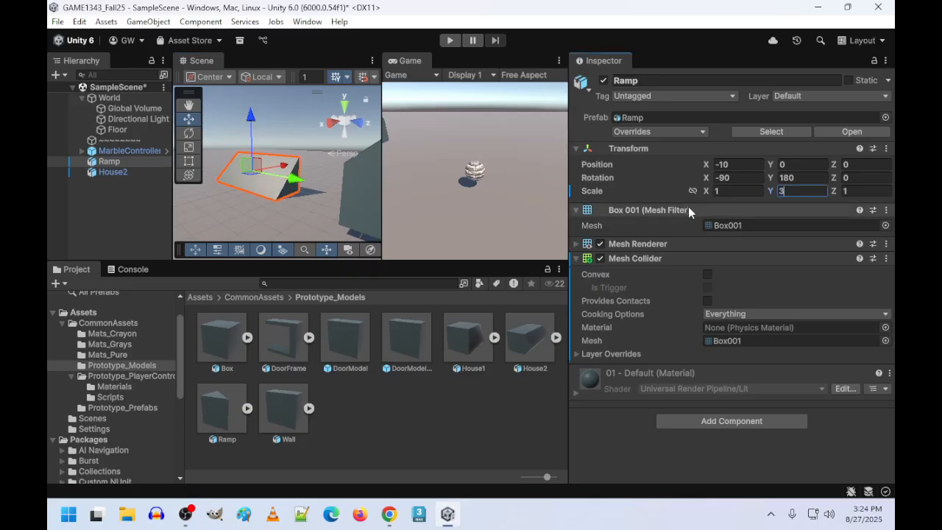
Step: Play-test the widened ramp by rolling the marble towards and onto it, and stop the game
click(450, 40)
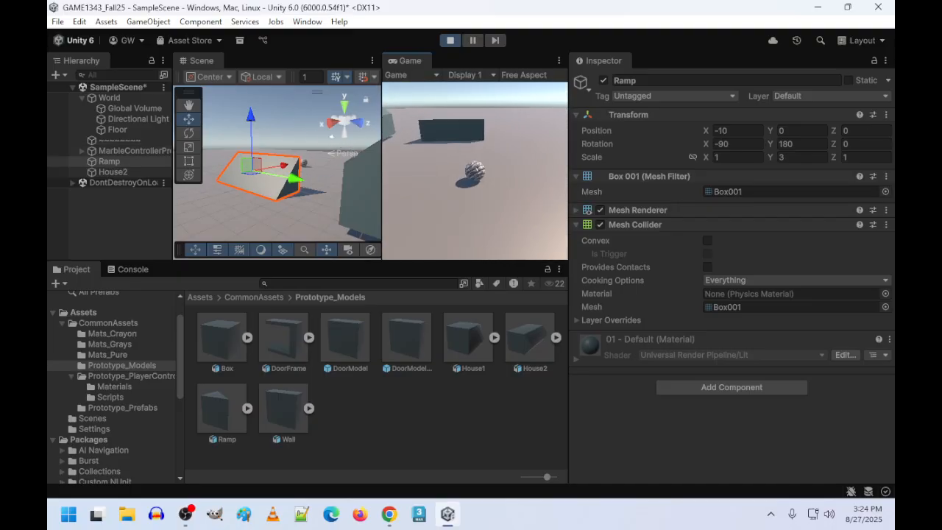
key(w)
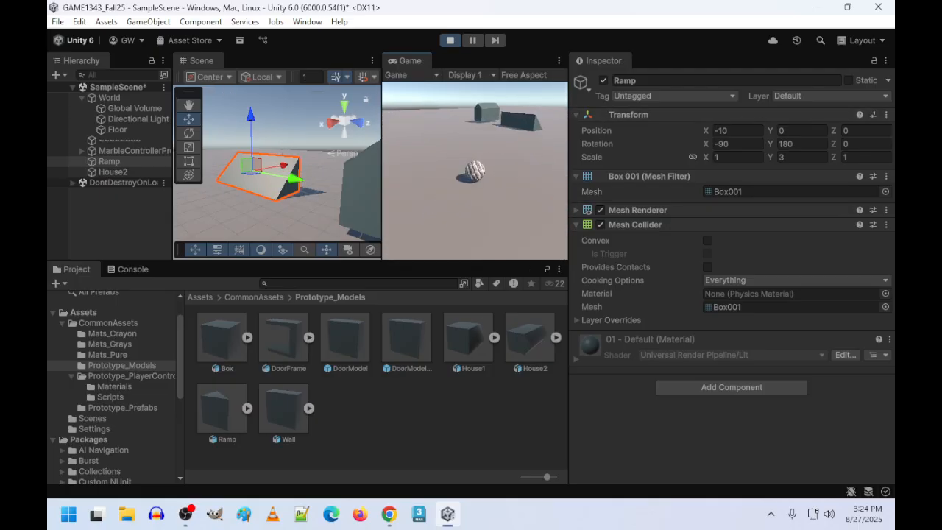
key(w)
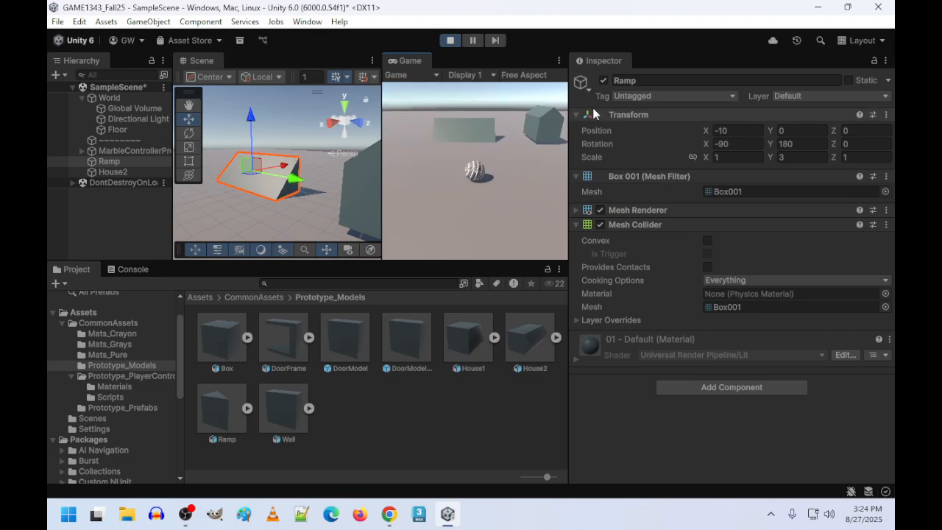
key(w)
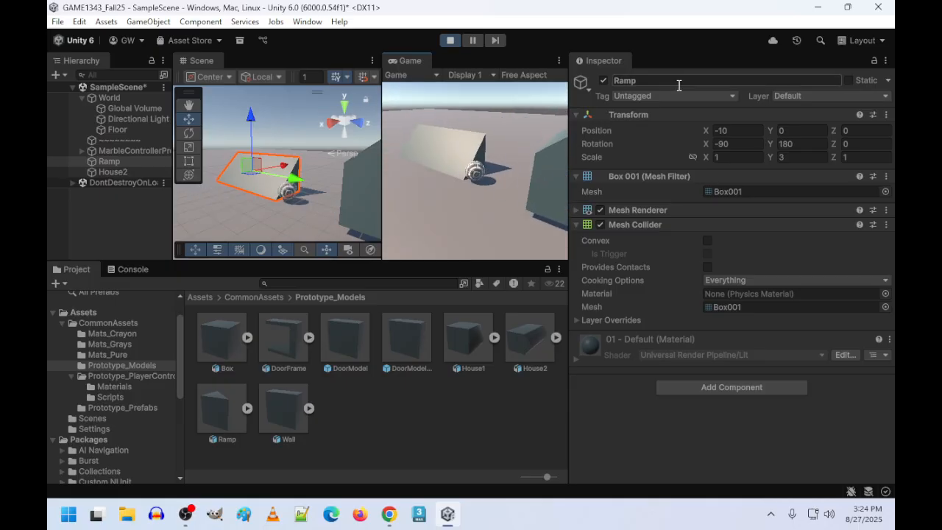
key(w)
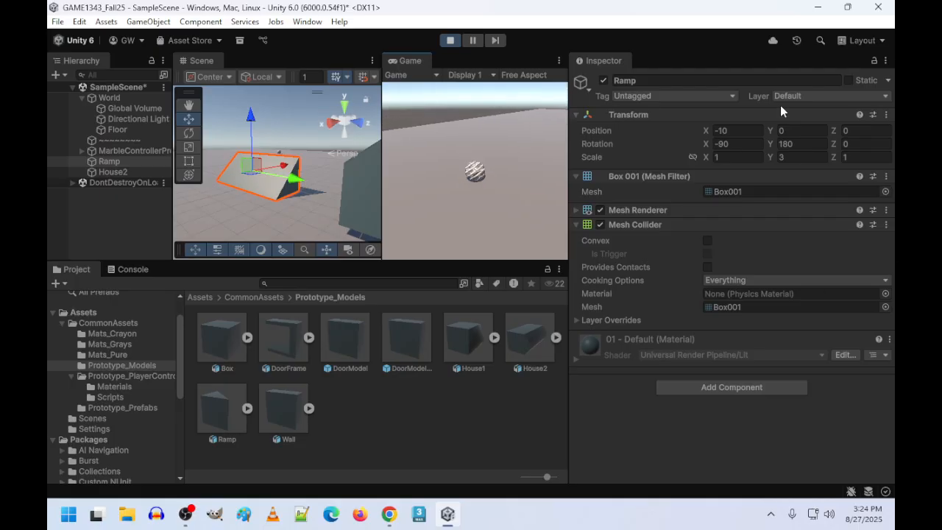
click(450, 40)
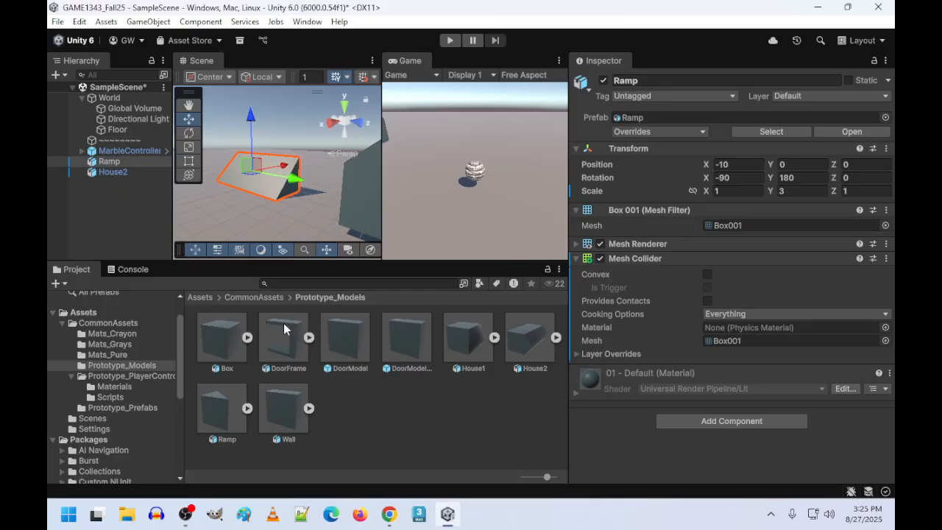
Step: Open the Prototype_PlayerControllers folder in CommonAssets and delete the marble controller from the scene
click(263, 297)
double_click(459, 340)
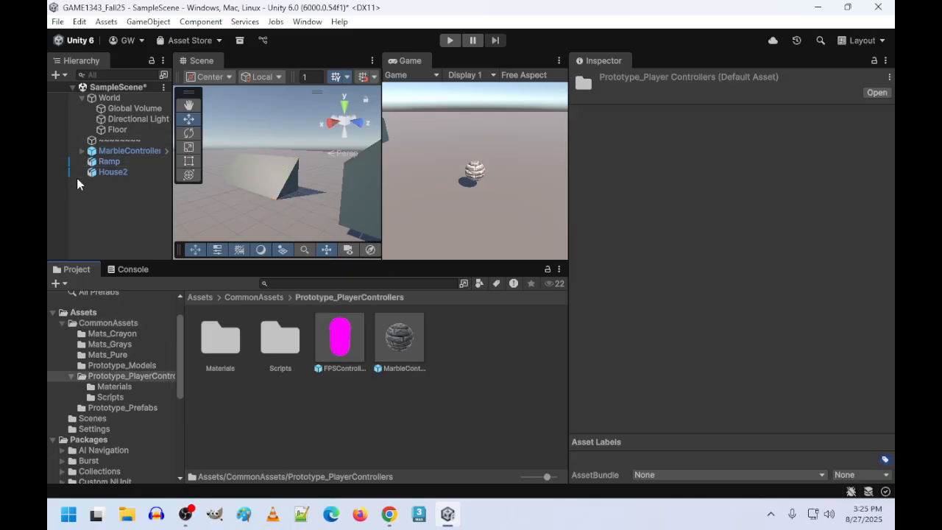
click(137, 151)
key(Delete)
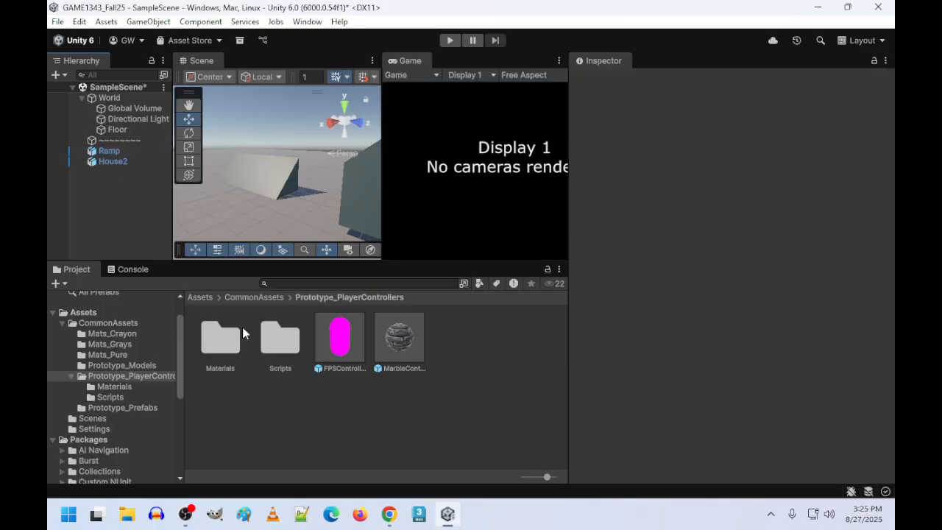
Step: Add the FPSControllerPrefab to the scene near the ramp and set its Y position to 1
drag(349, 349, 210, 216)
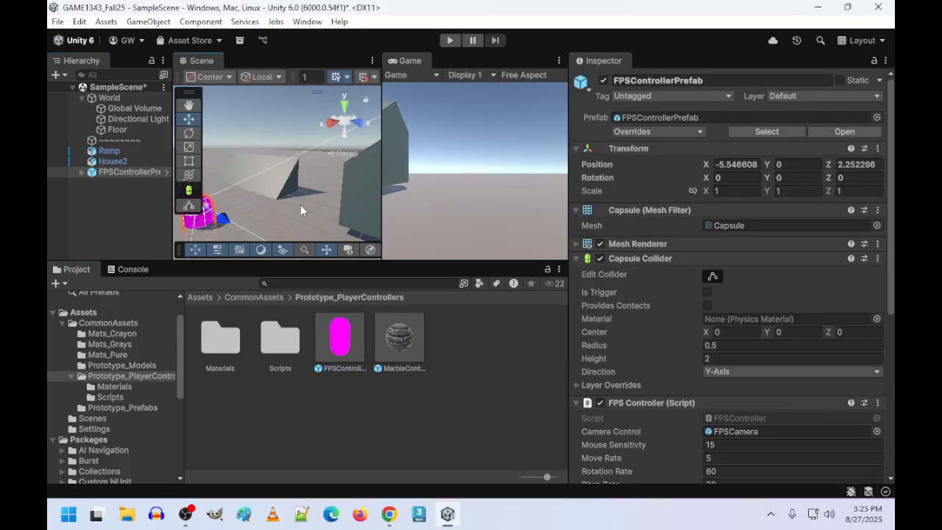
click(779, 164)
text(1)
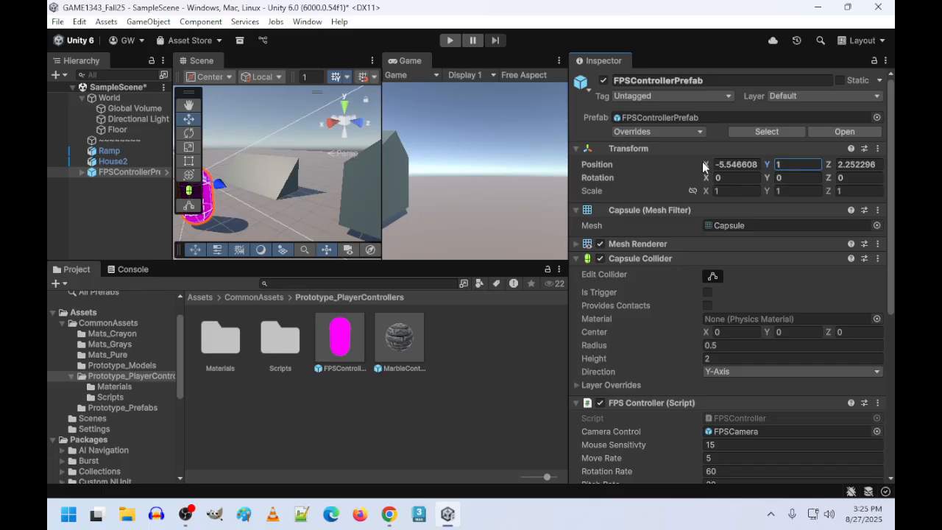
Step: Play-test the FPS controller by walking and looking around the ramp and house, including onto the ramp, and stop the game
click(450, 40)
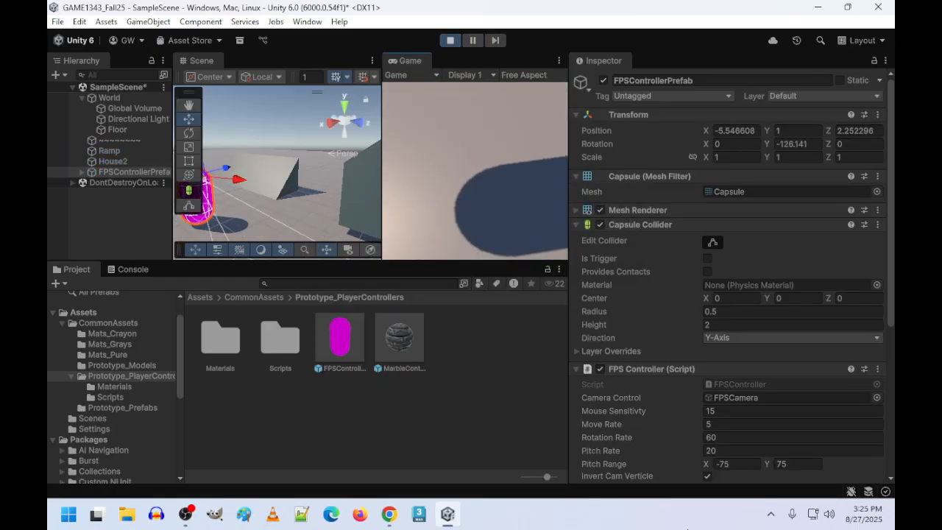
key(s)
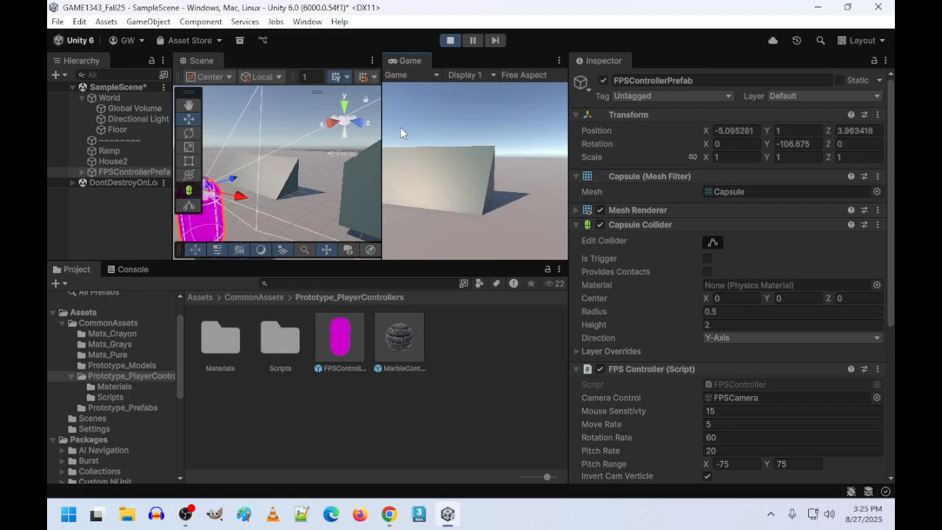
key(s)
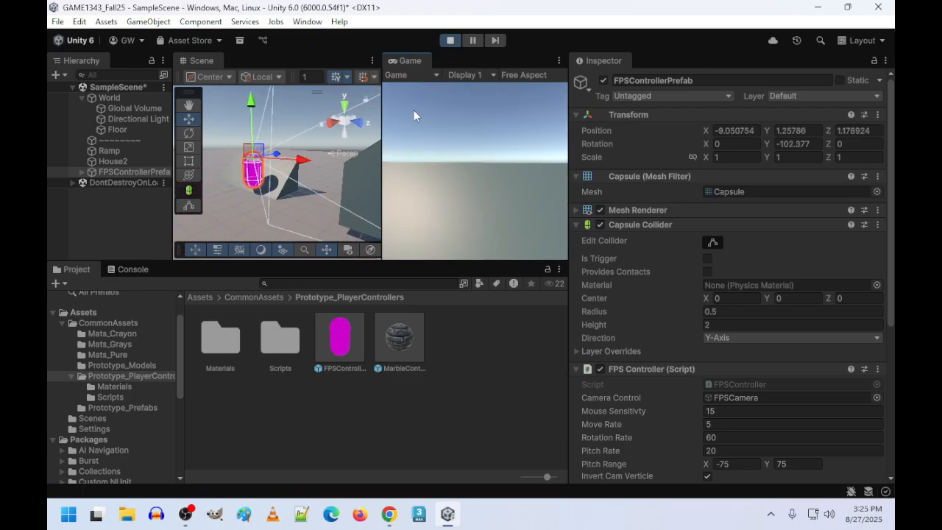
key(w)
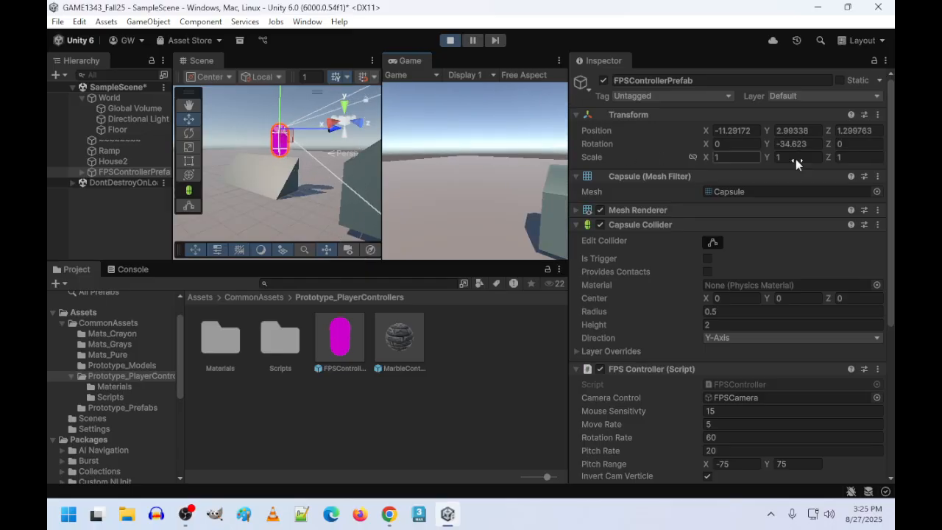
key(w)
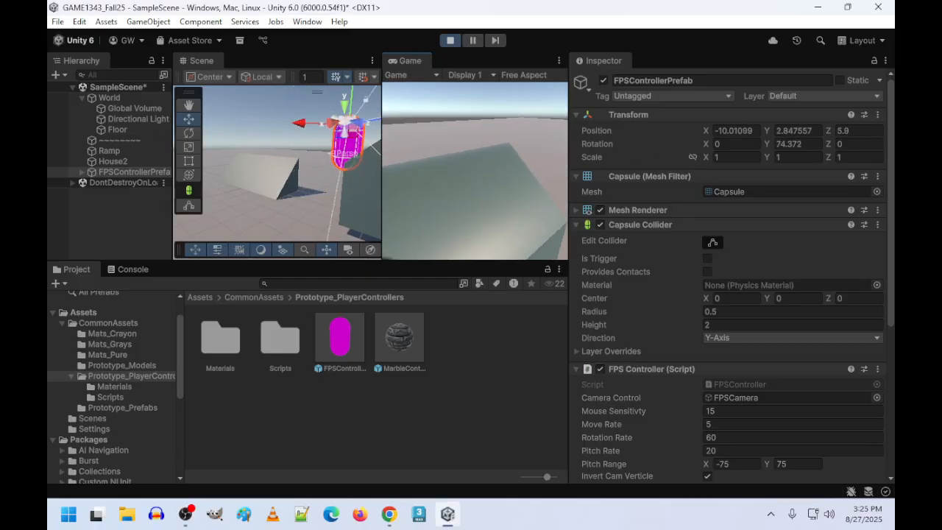
key(w)
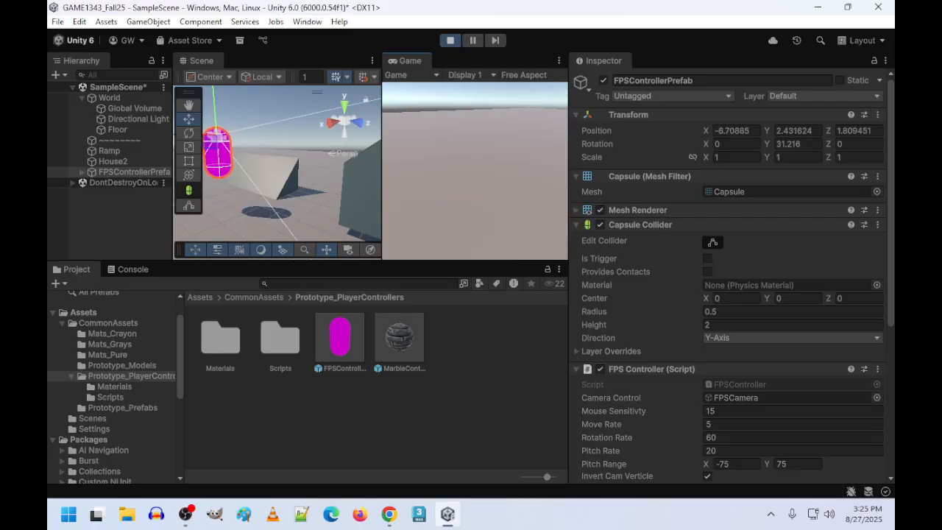
key(w)
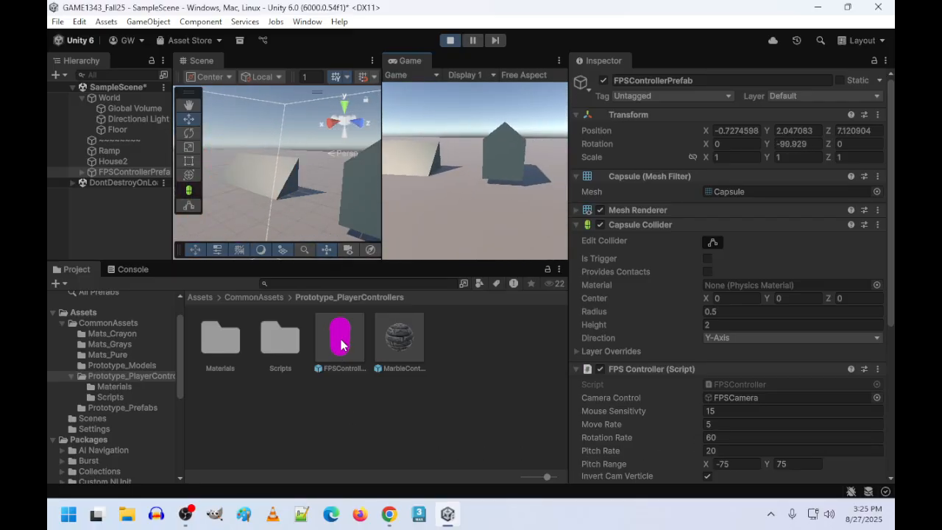
key(a)
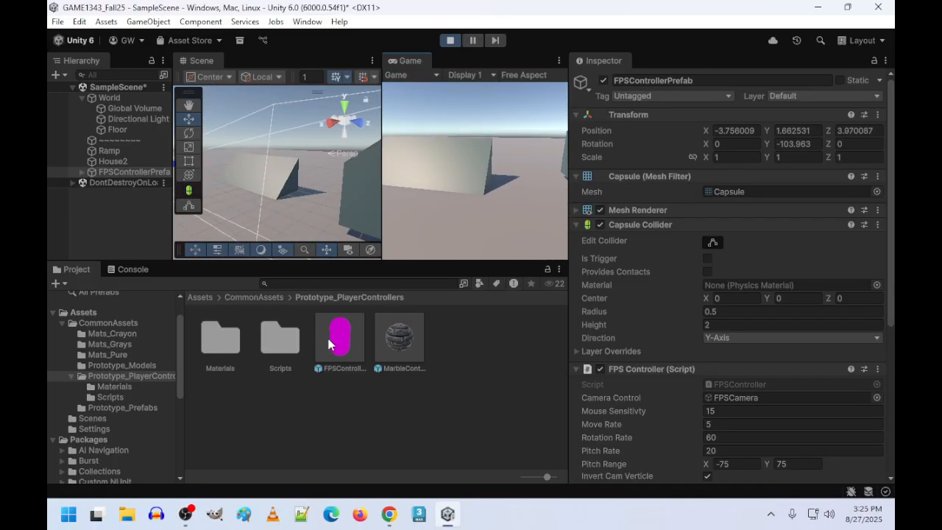
key(d)
key(a)
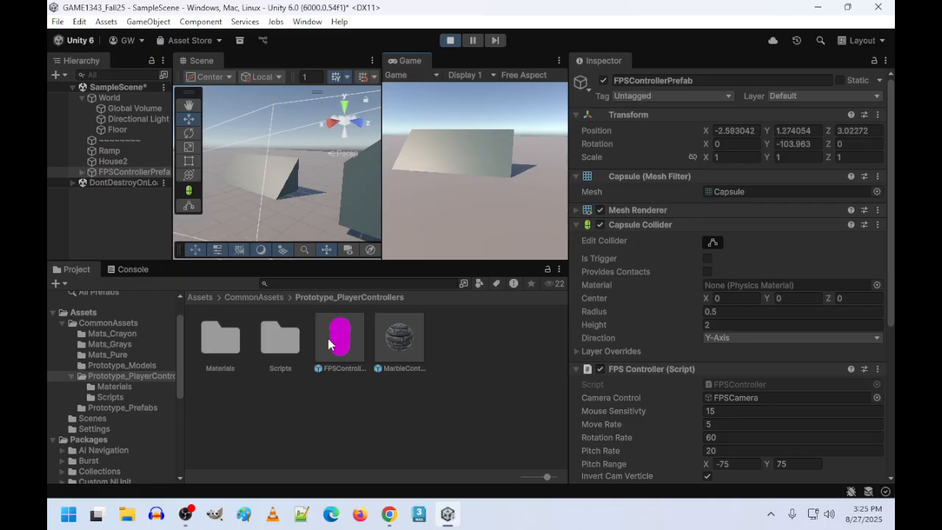
click(450, 40)
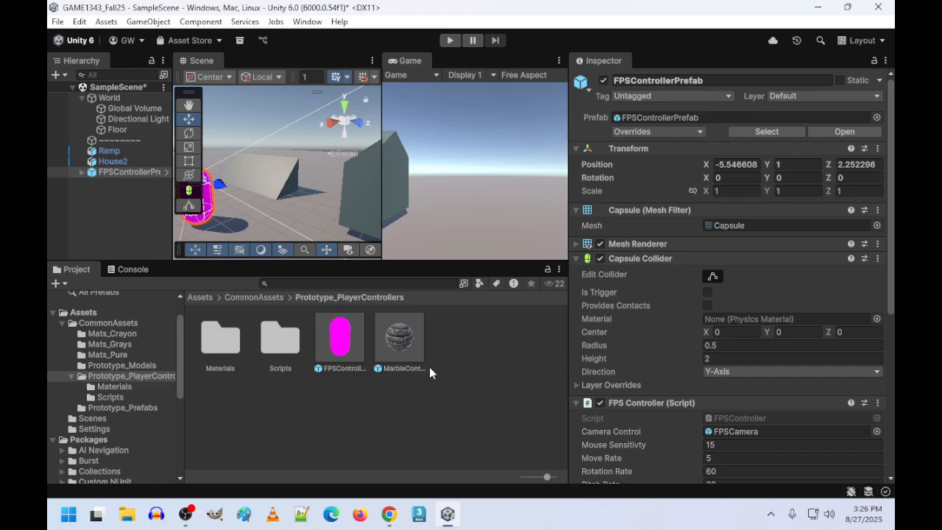
Step: Open the Scripts folder of Prototype_PlayerControllers and examine the variables and Update method of the FPSController script
double_click(276, 327)
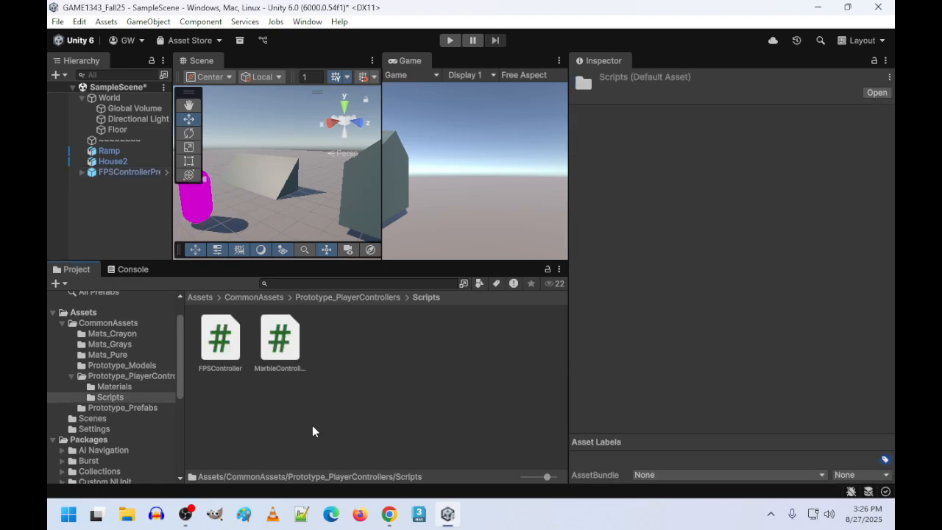
click(281, 340)
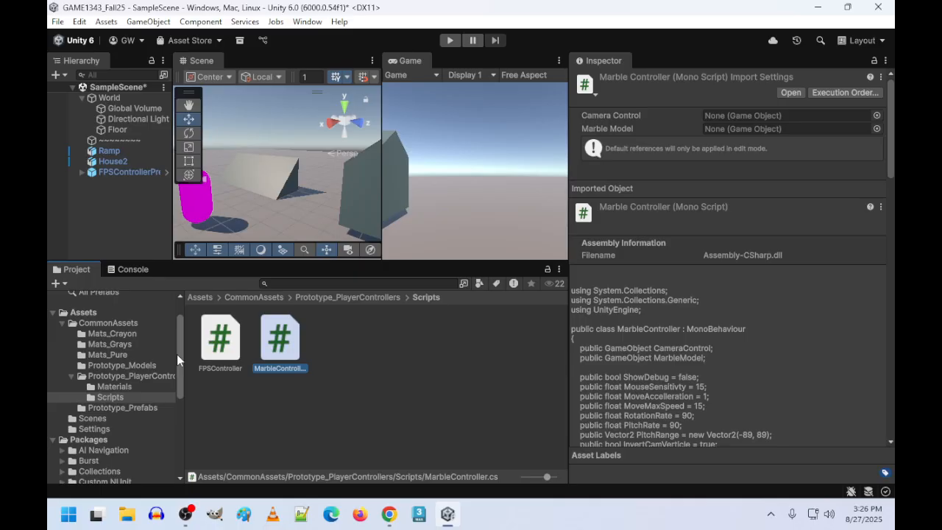
click(225, 347)
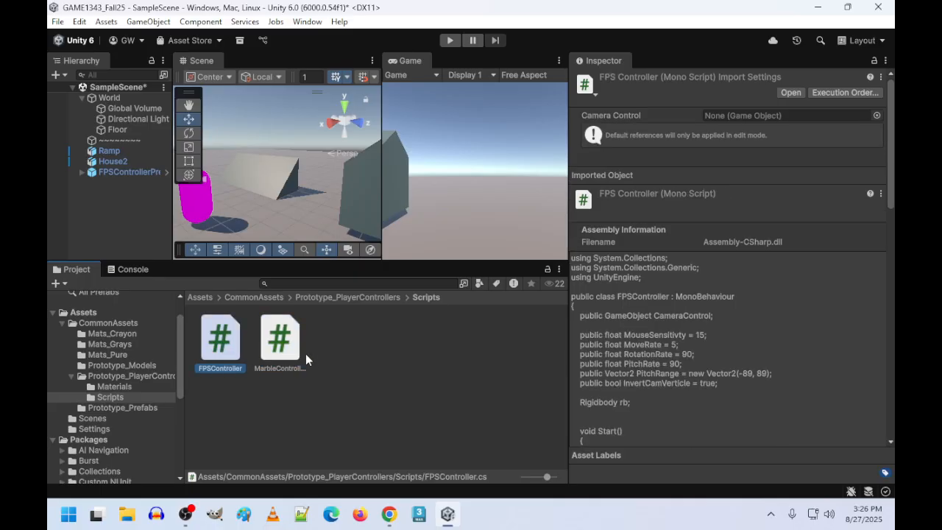
scroll(797, 375, down, 4)
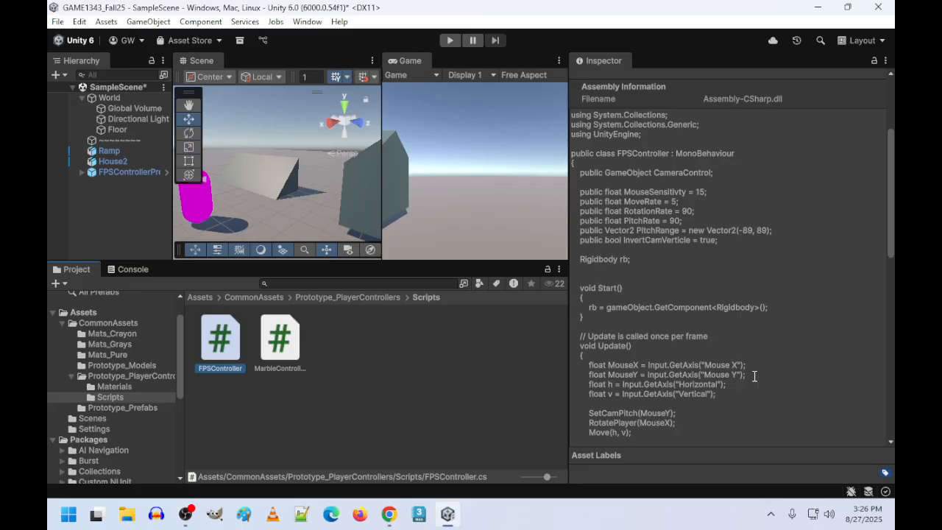
scroll(754, 376, down, 1)
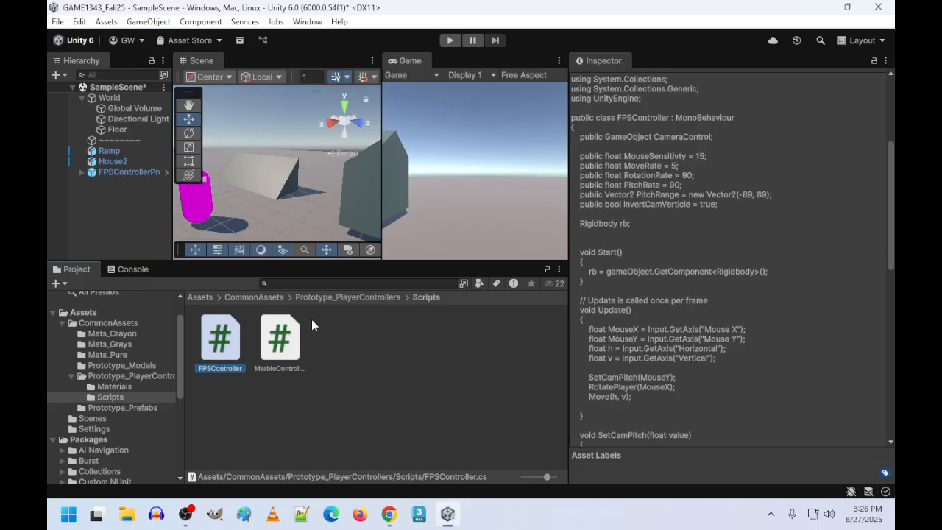
Step: Examine the MarbleController script's public variables and its Update and SetCamPitch methods, and clear the selection
click(284, 345)
scroll(754, 354, down, 2)
scroll(754, 354, down, 1)
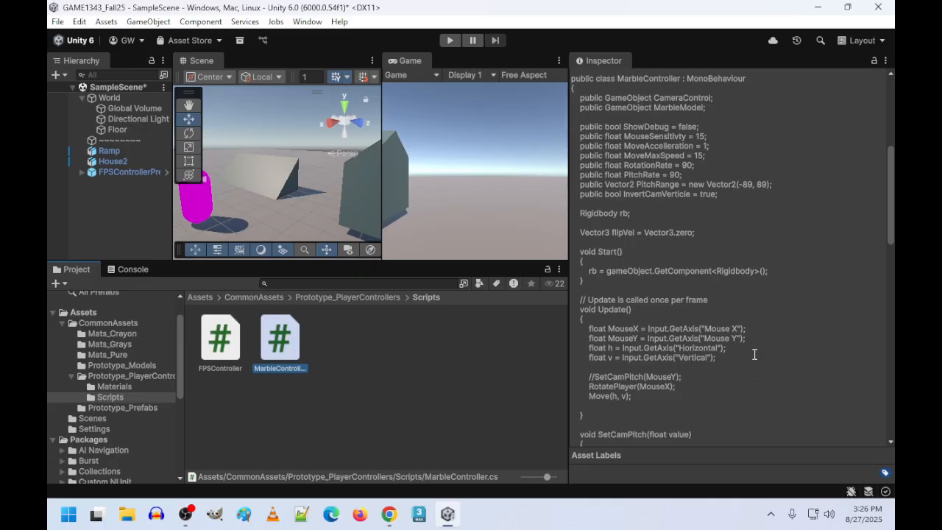
scroll(754, 355, down, 4)
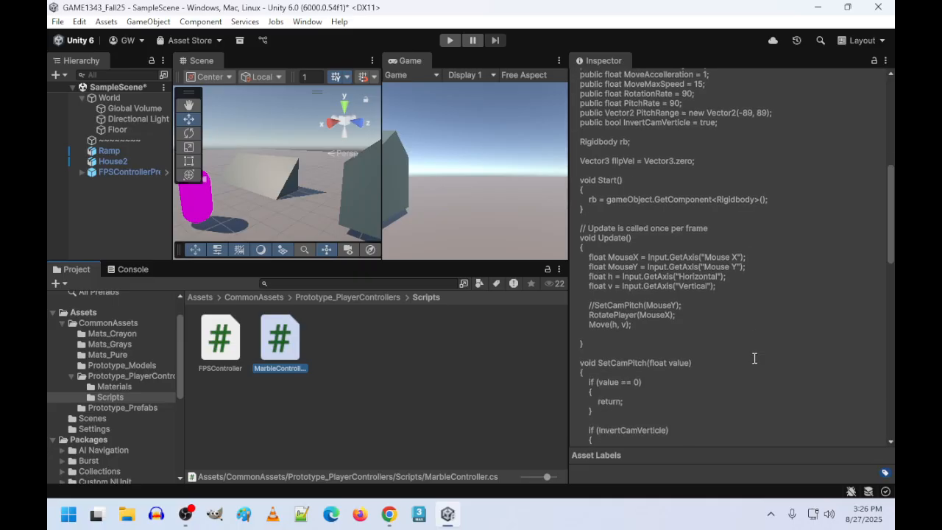
scroll(754, 356, up, 9)
scroll(755, 359, up, 2)
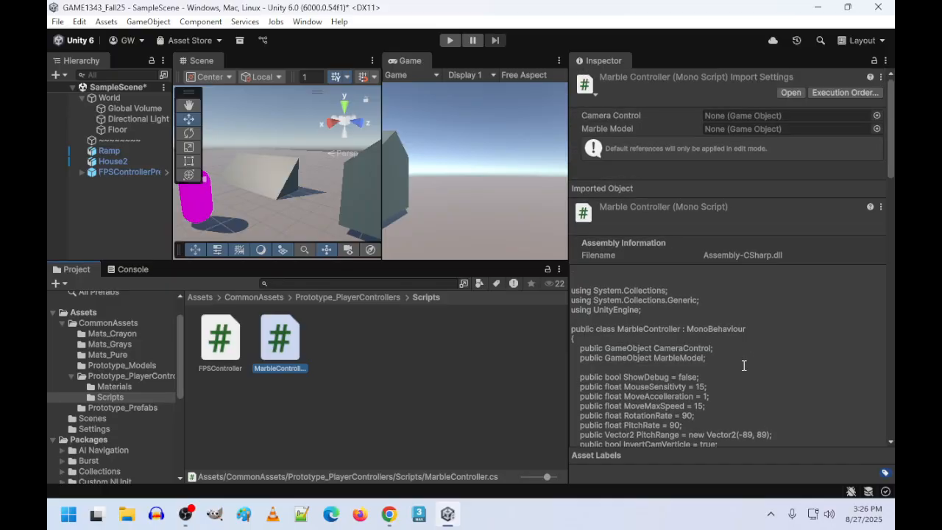
click(419, 371)
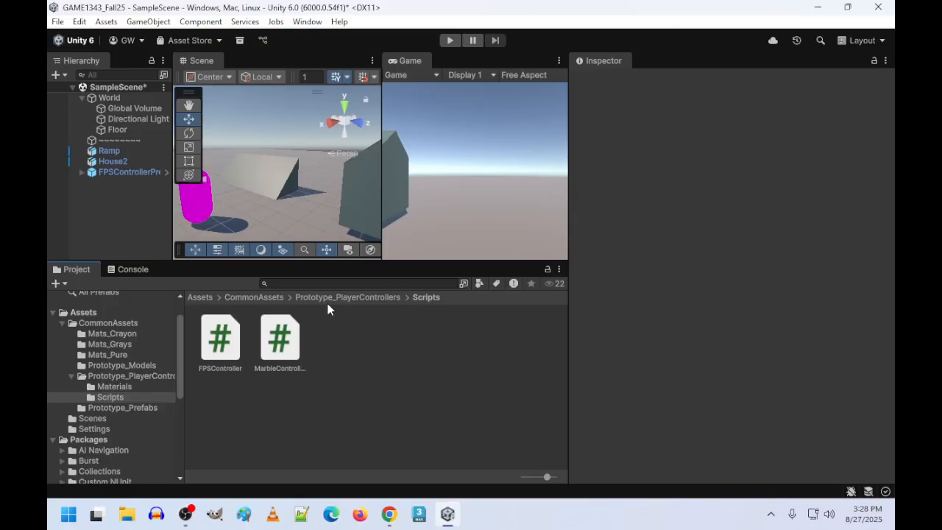
Step: Inspect the GrayFloor and UserPrefab-Primatives prefabs in the Prototype_Prefabs folder, save the scene and return to CommonAssets
click(258, 298)
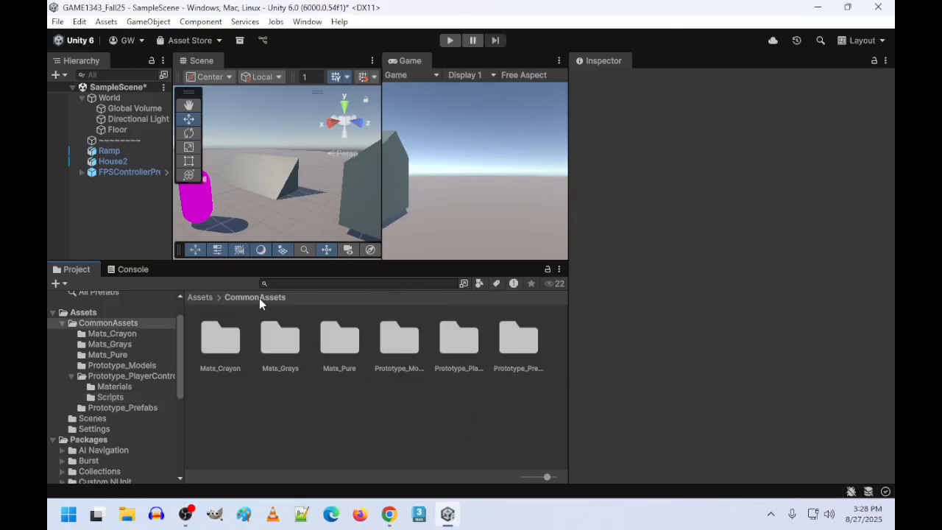
double_click(518, 346)
click(222, 339)
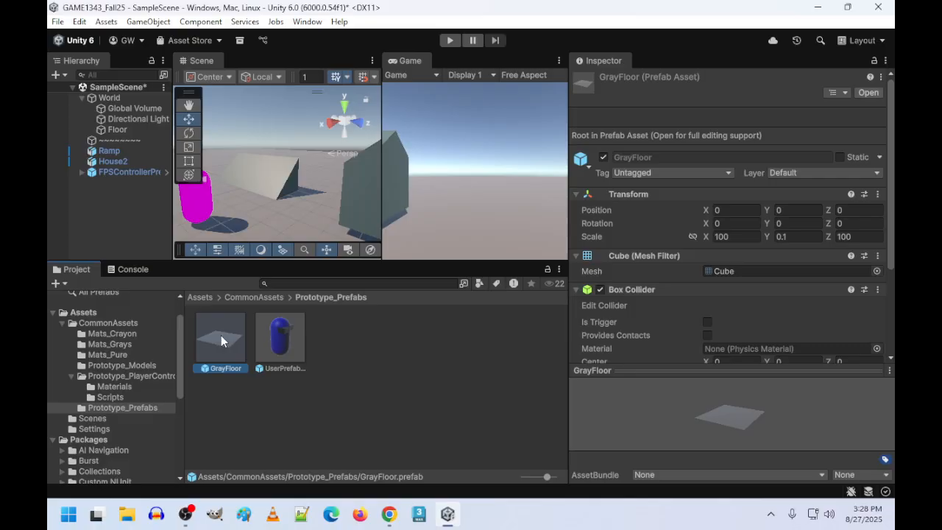
click(283, 343)
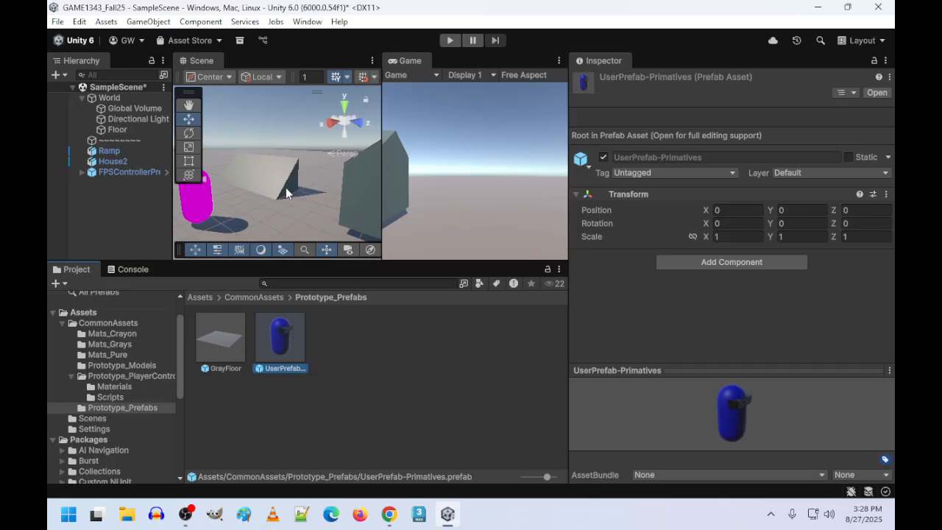
key(ctrl+s)
click(263, 298)
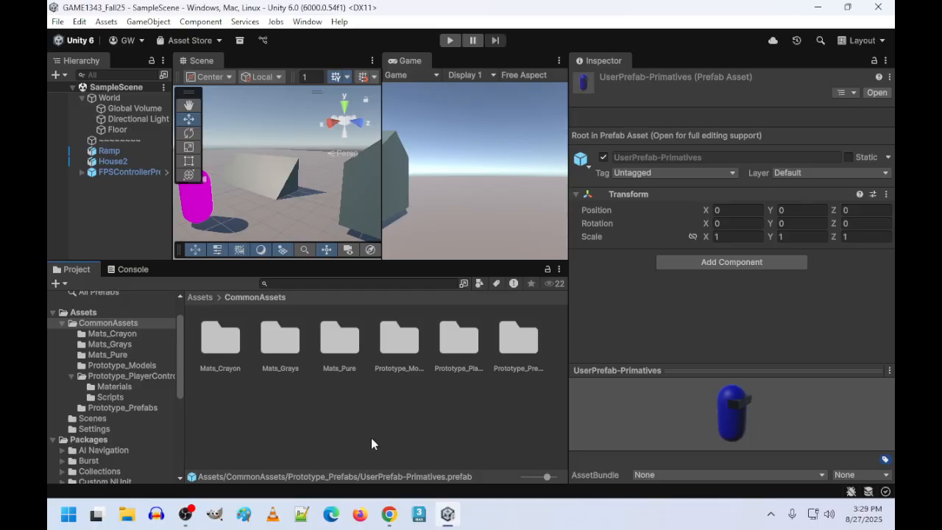
Step: Switch to the Lab01 assignment page in Chrome, download GAME1343_Lab01_UnityBasics.docx and open its preview
mouse_move(388, 514)
click(452, 399)
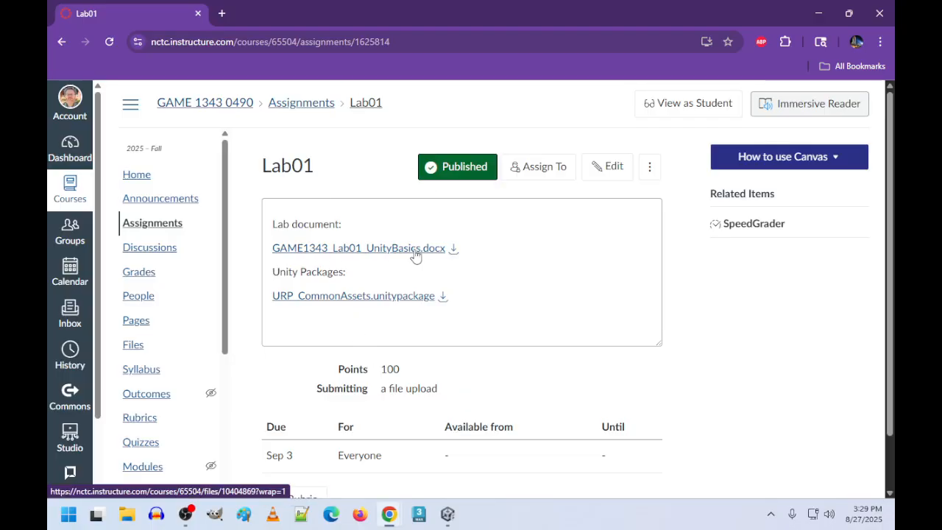
click(453, 248)
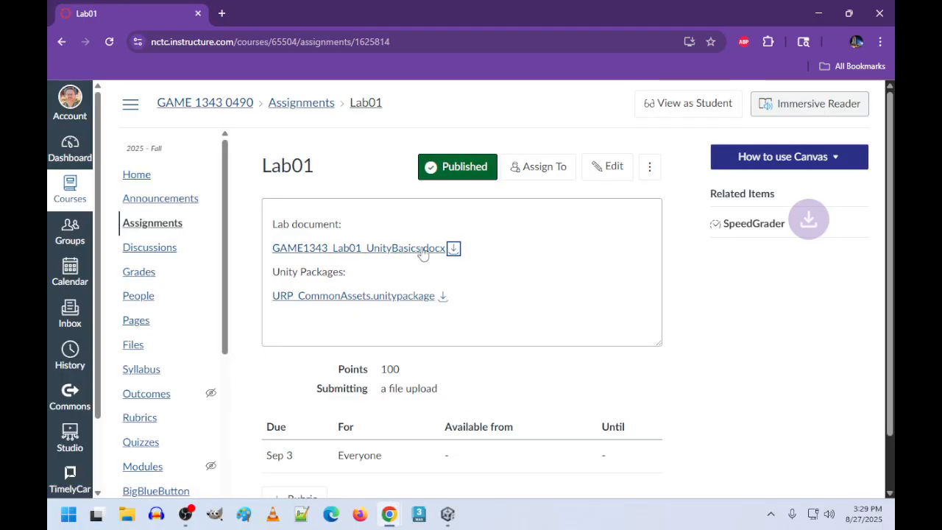
click(423, 250)
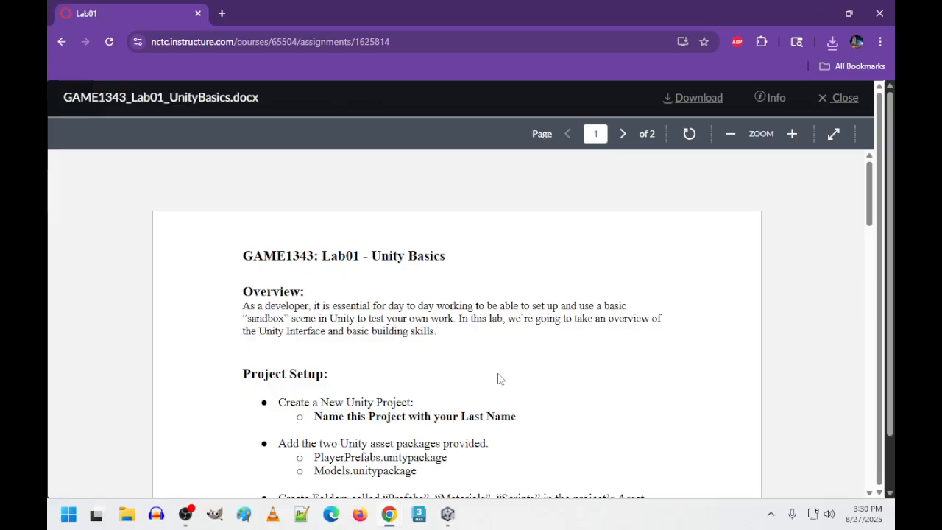
Step: Read the lab document's Project Setup section, including the required packages, folders and materials, and the start of Project Requirements
scroll(498, 378, down, 2)
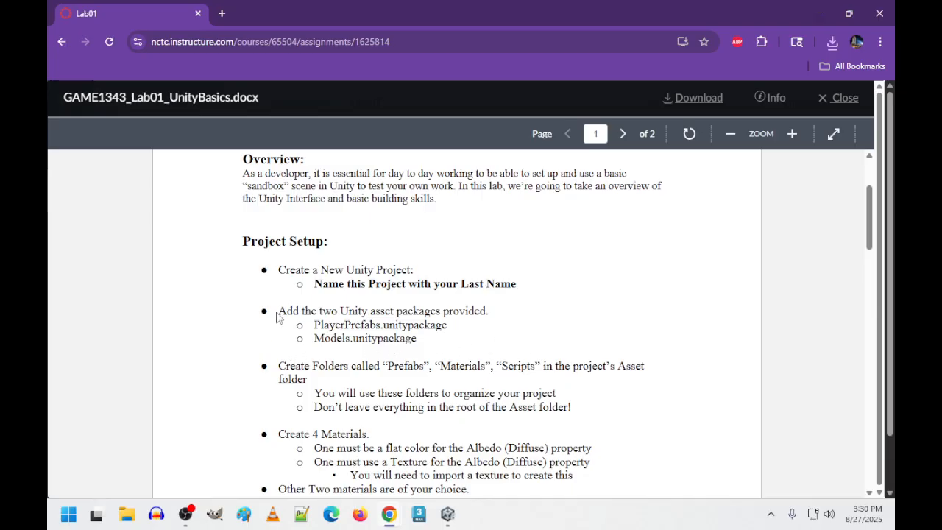
drag(276, 317, 433, 328)
click(445, 346)
key(ctrl+a)
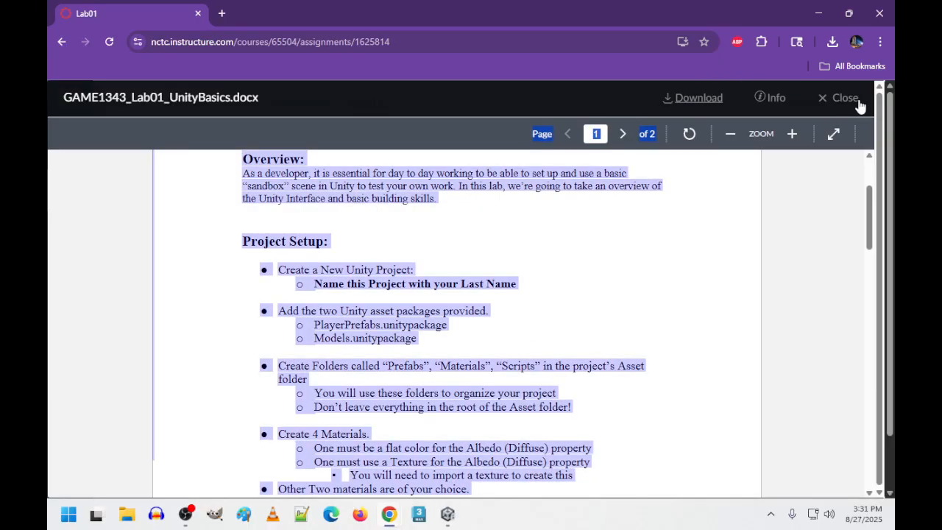
click(651, 289)
scroll(649, 288, down, 1)
scroll(633, 301, down, 2)
scroll(448, 290, up, 1)
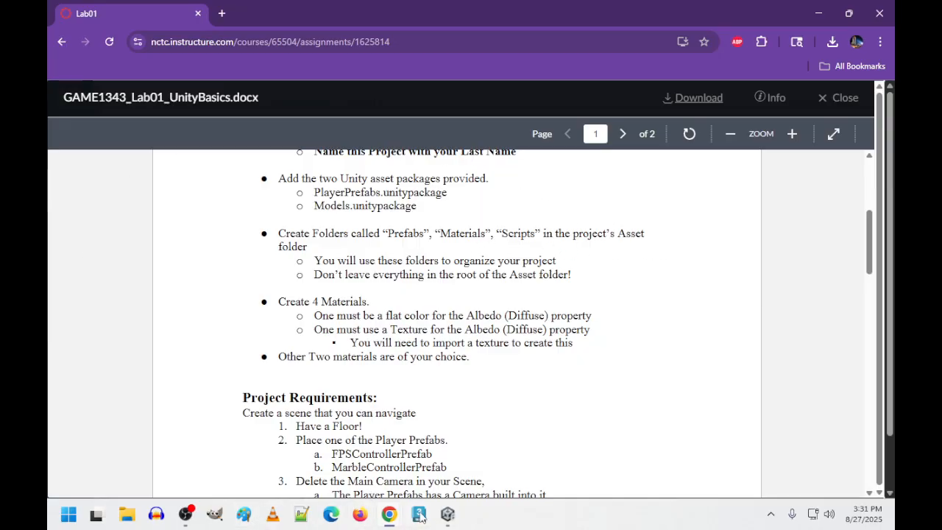
Step: Switch back to Unity and create a folder named Materials in the project's root Assets folder
click(448, 518)
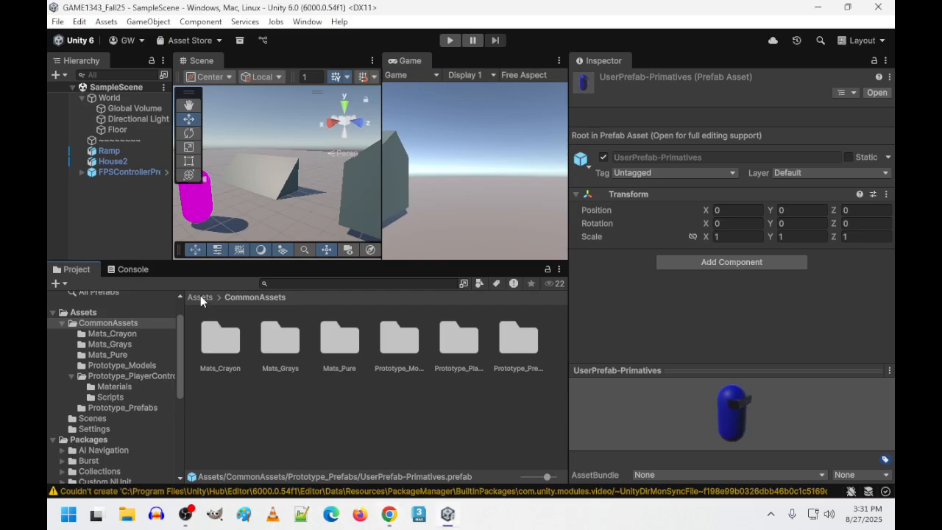
click(200, 297)
right_click(334, 407)
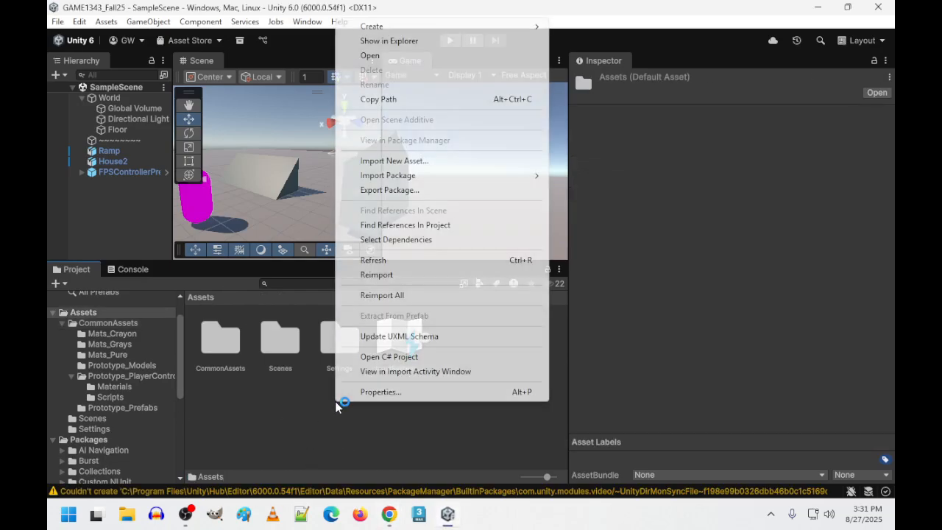
mouse_move(493, 30)
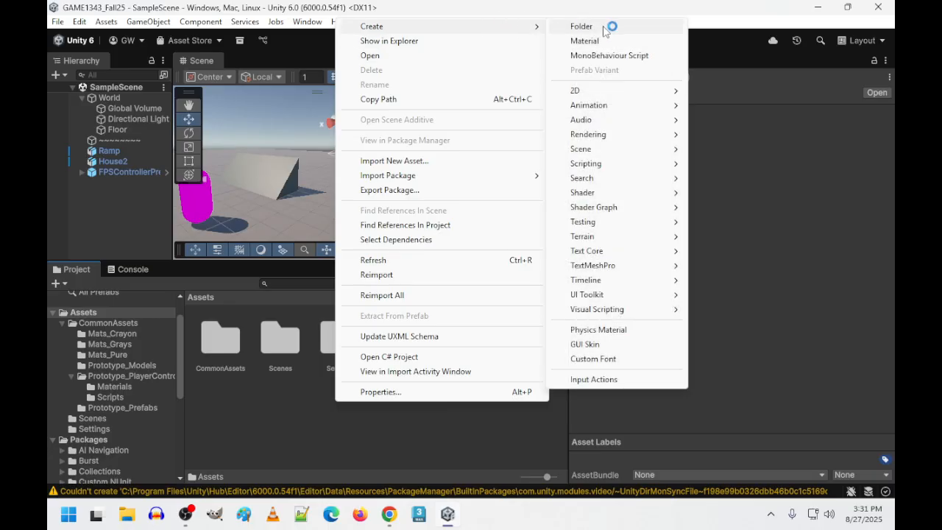
click(607, 29)
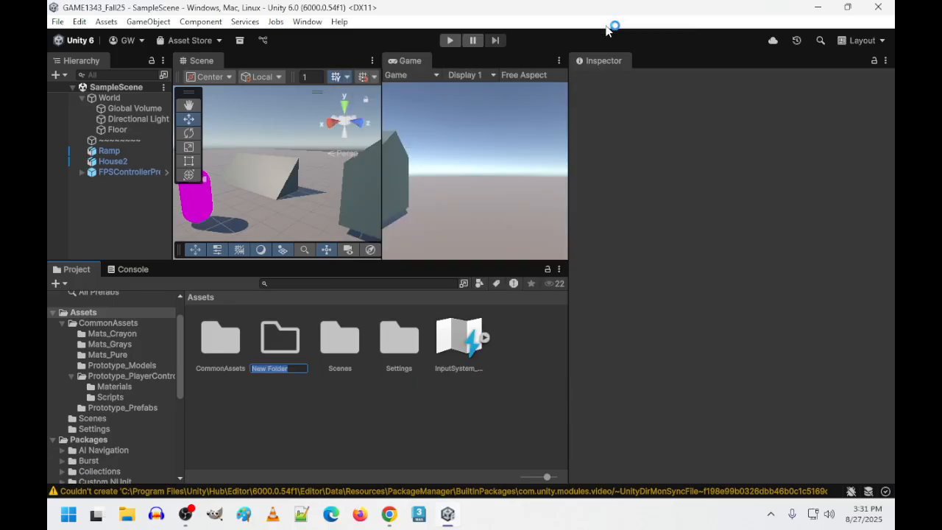
text(MAterial)
key(BackSpace)
key(BackSpace)
key(BackSpace)
key(BackSpace)
key(BackSpace)
key(BackSpace)
key(BackSpace)
text(aterials)
key(Return)
Step: Create a folder named Scripts in the project's root Assets folder
right_click(299, 410)
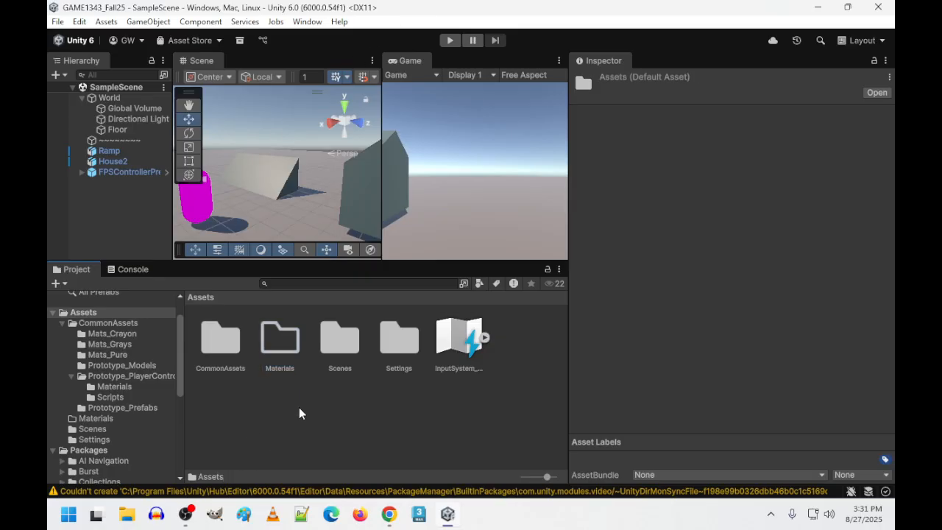
mouse_move(412, 33)
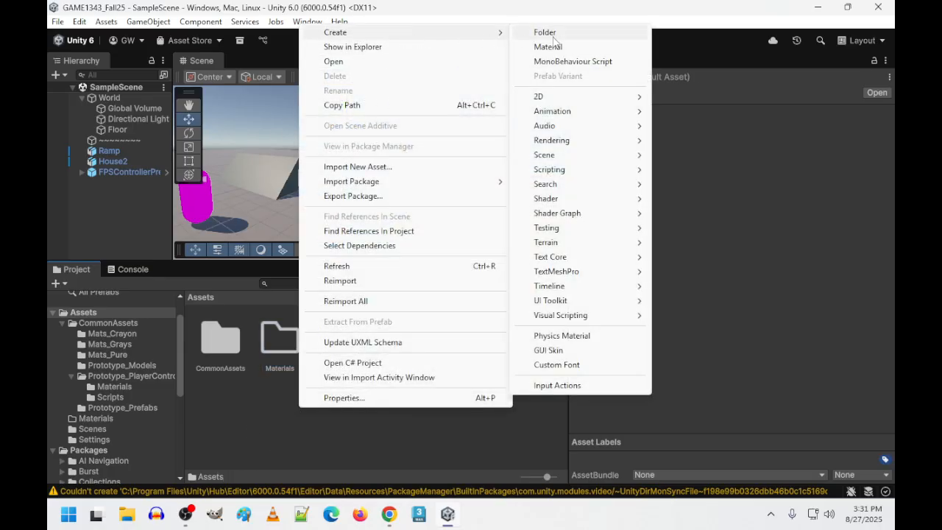
click(551, 32)
text(Scripts)
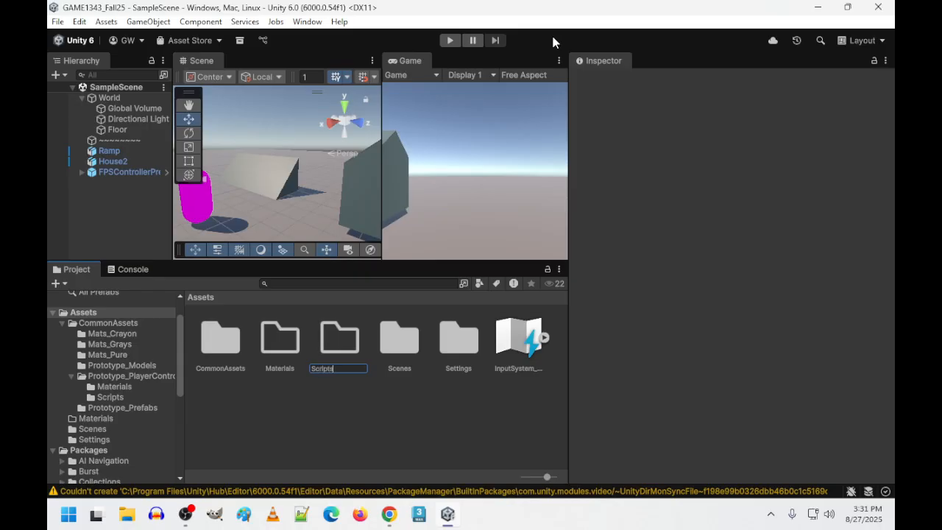
key(Return)
Step: Check the required folder names in the Lab01 document in Chrome, and create a Prefabs folder in Unity's root Assets folder
mouse_move(388, 514)
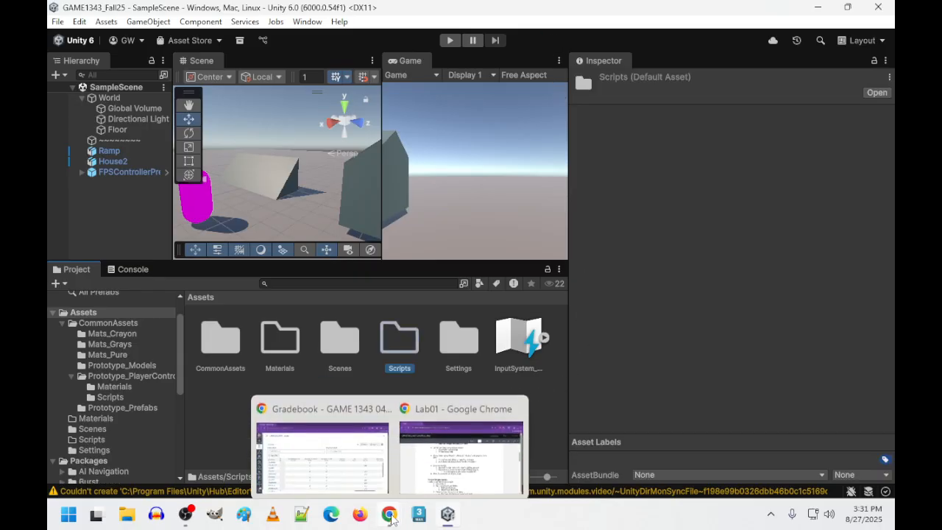
click(438, 431)
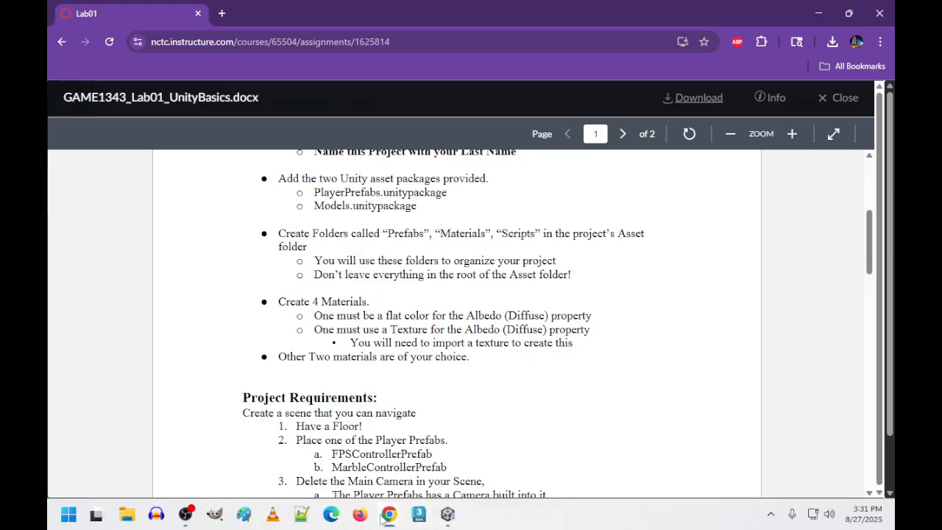
mouse_move(388, 515)
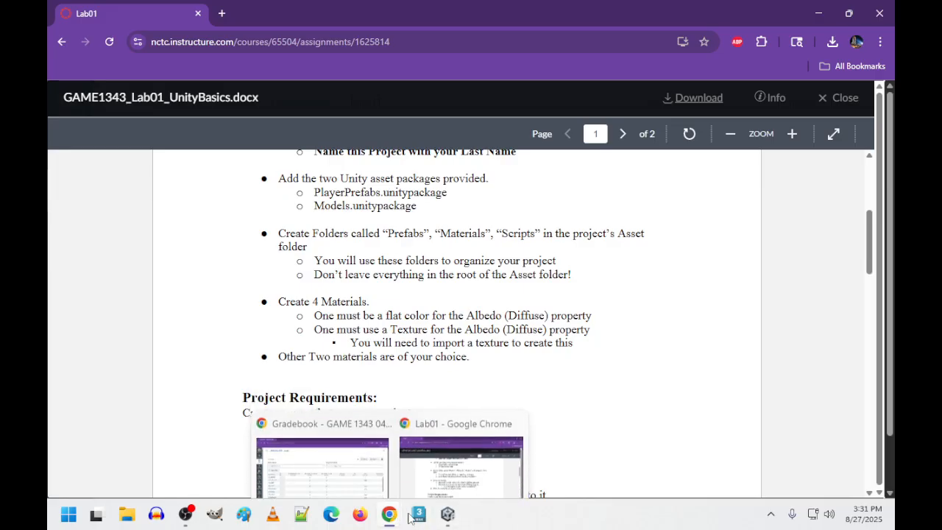
click(448, 514)
right_click(373, 417)
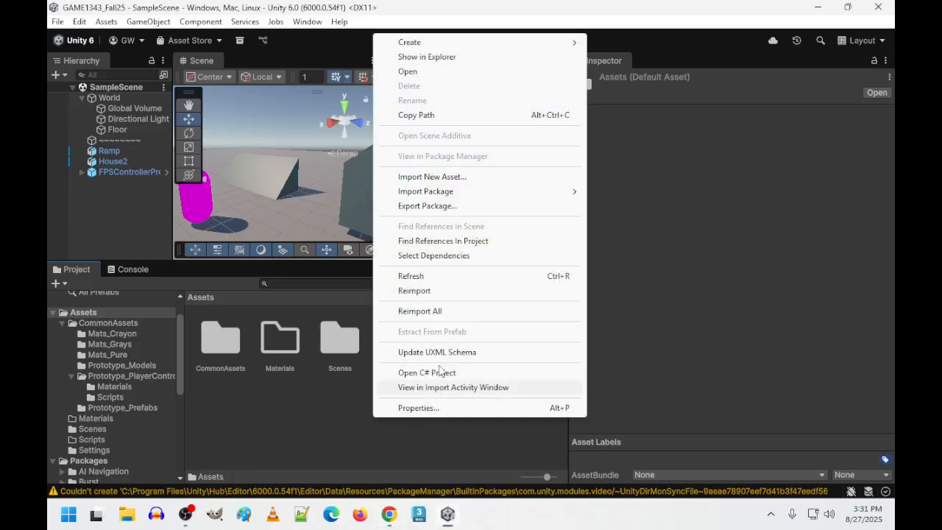
mouse_move(557, 46)
click(625, 42)
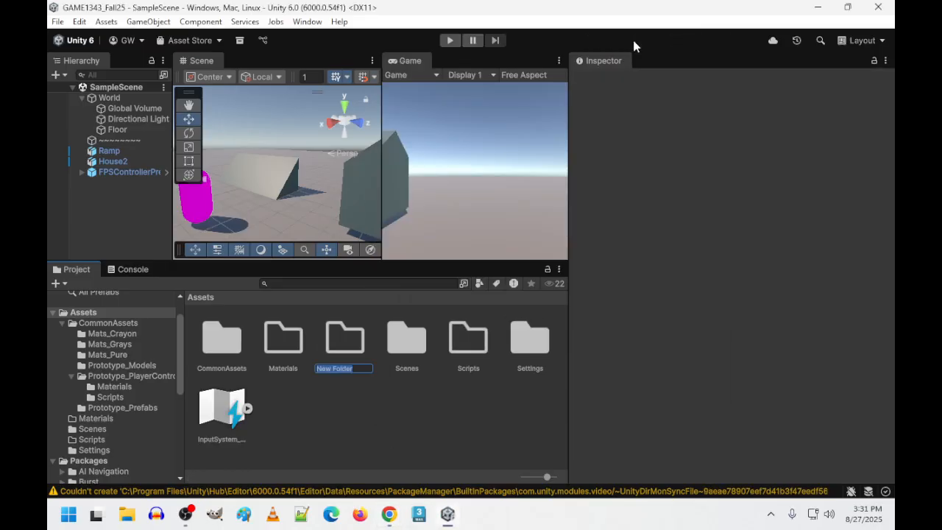
text(Prefabs)
key(Return)
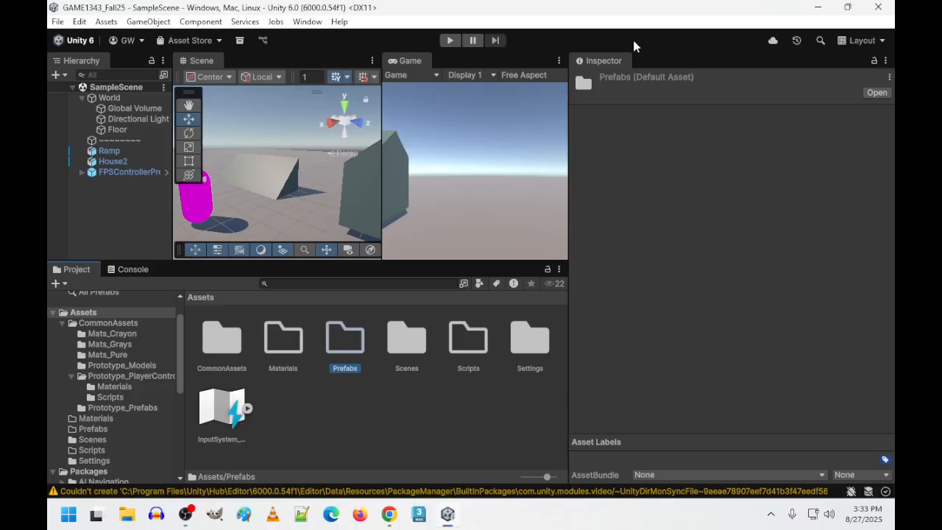
Step: Switch to the Lab01 document in Chrome and review the Project Setup section, including the four-material requirement
mouse_move(390, 516)
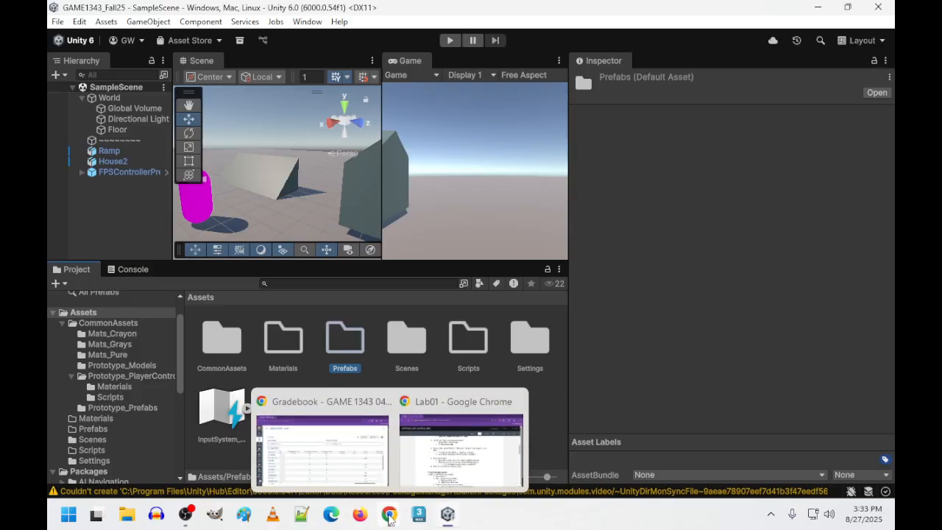
click(456, 412)
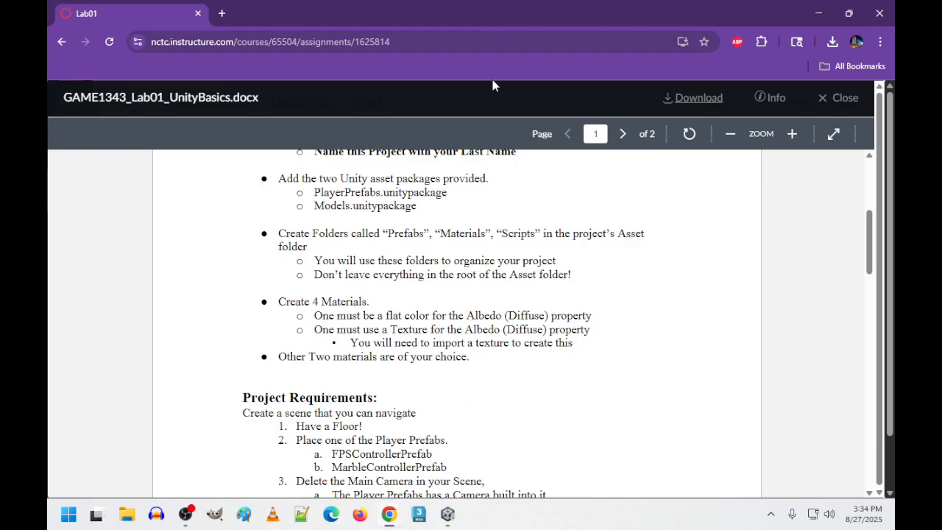
scroll(653, 335, up, 3)
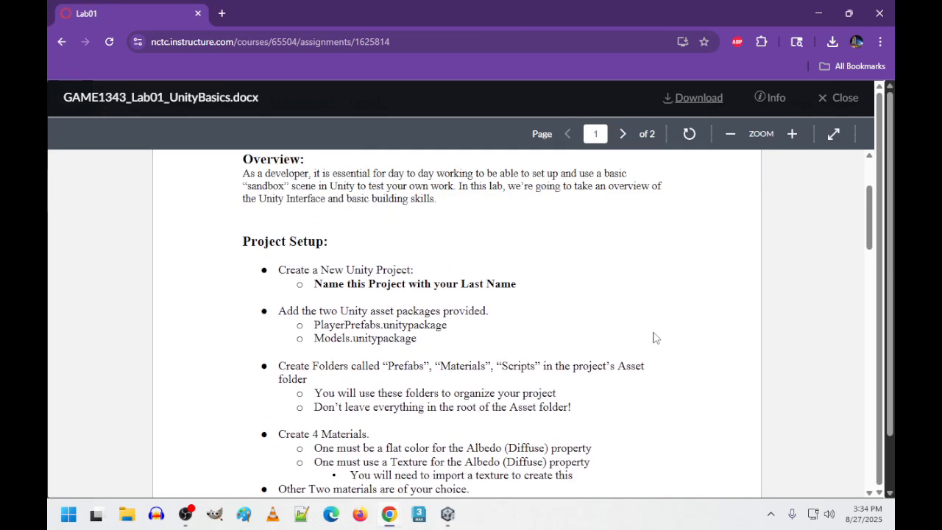
scroll(653, 335, down, 3)
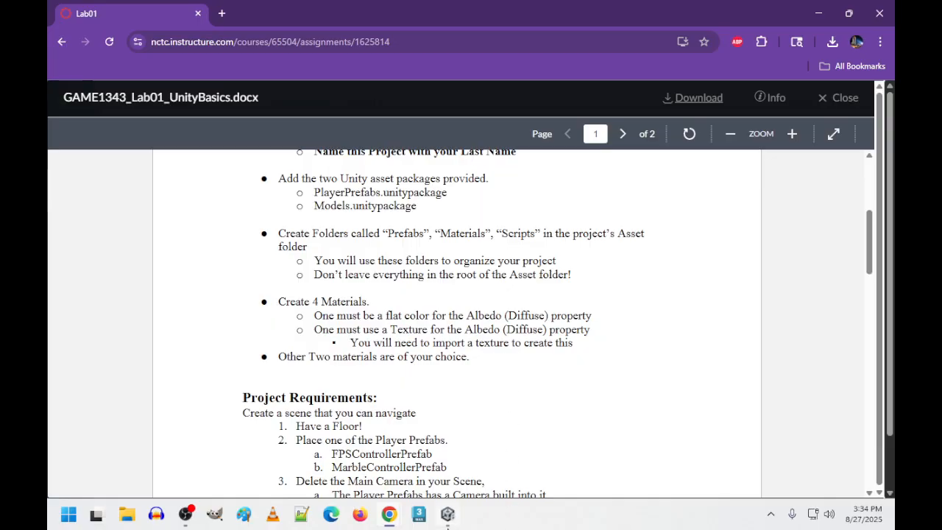
Step: Switch back to Unity and create a material named Mat_FlatColor inside the root Materials folder
click(447, 515)
click(278, 345)
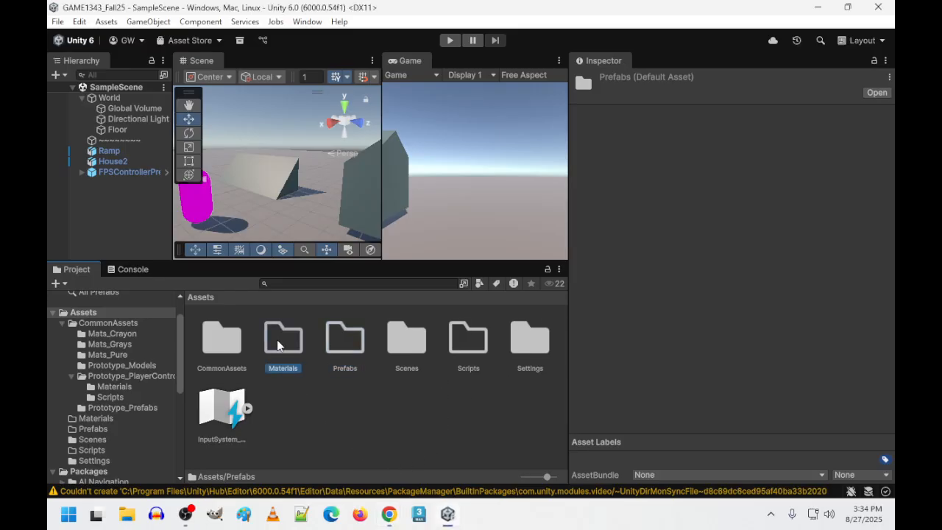
double_click(278, 346)
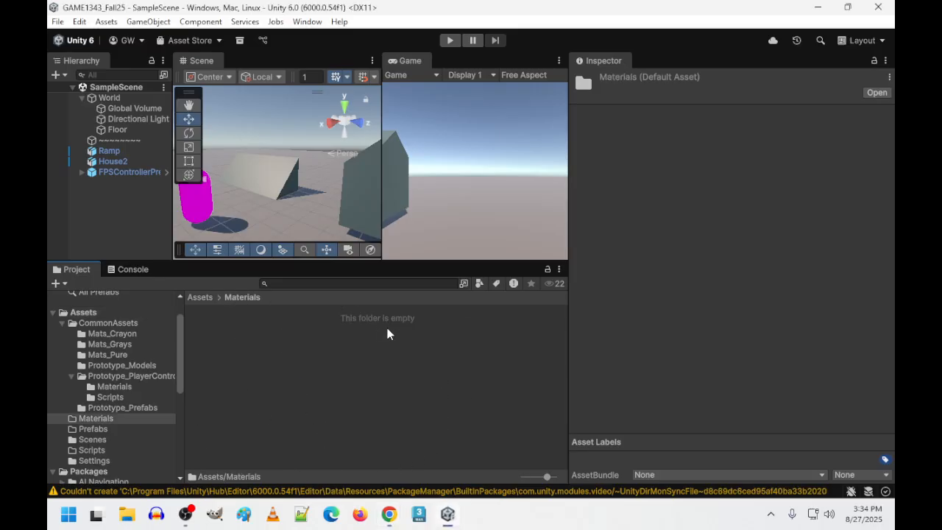
right_click(253, 347)
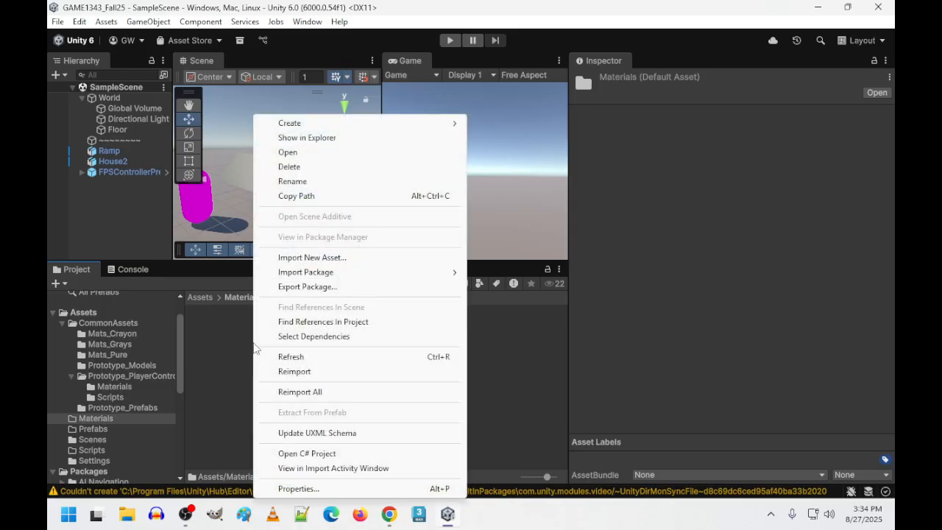
mouse_move(319, 125)
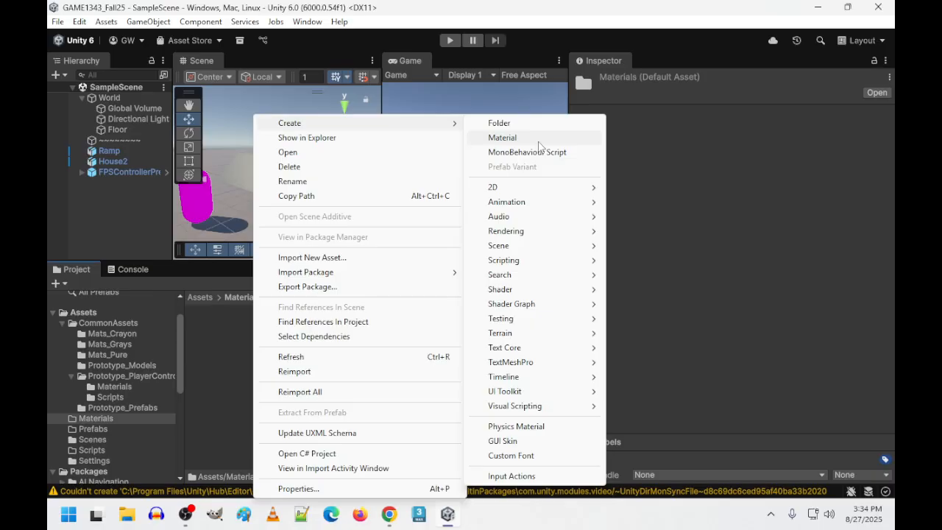
click(537, 141)
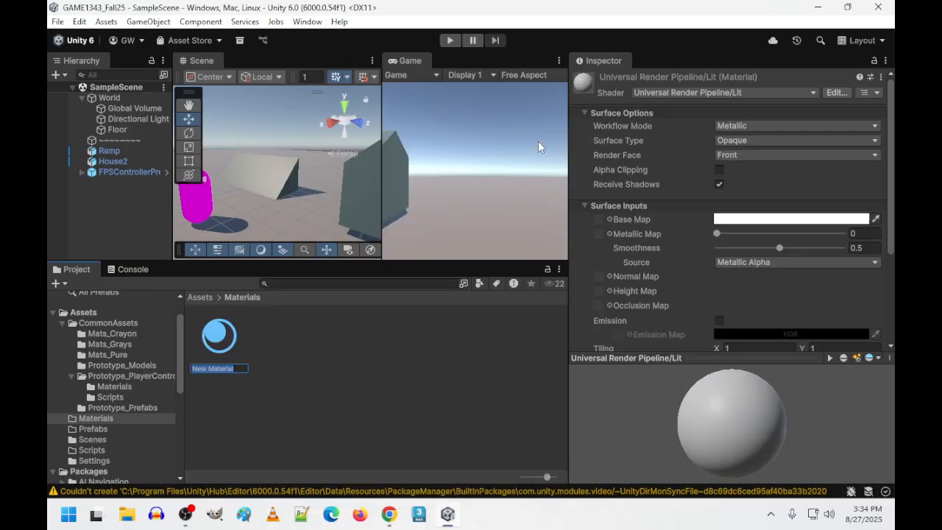
text(MA)
key(BackSpace)
text(at)
text(_FlatColor)
key(Return)
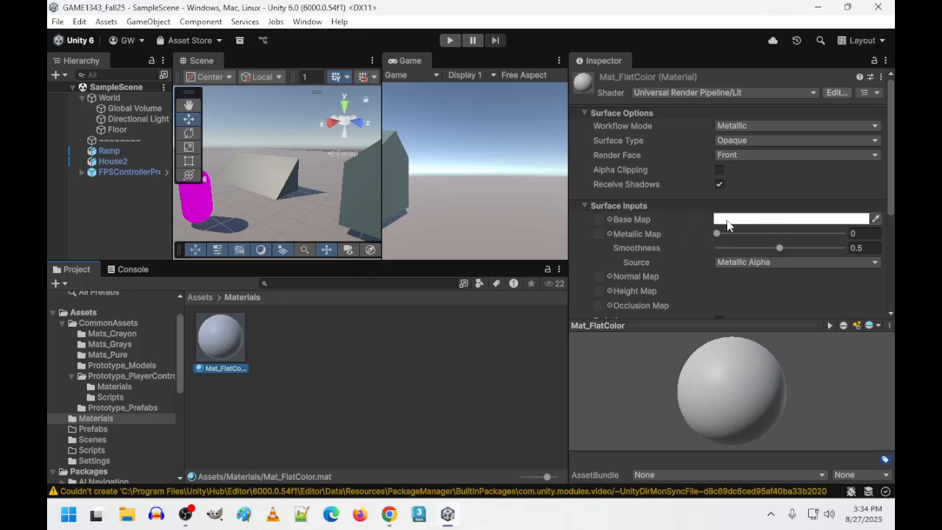
Step: Set Mat_FlatColor's Base Map color to hexadecimal ABCDEF and close the color picker
mouse_move(648, 220)
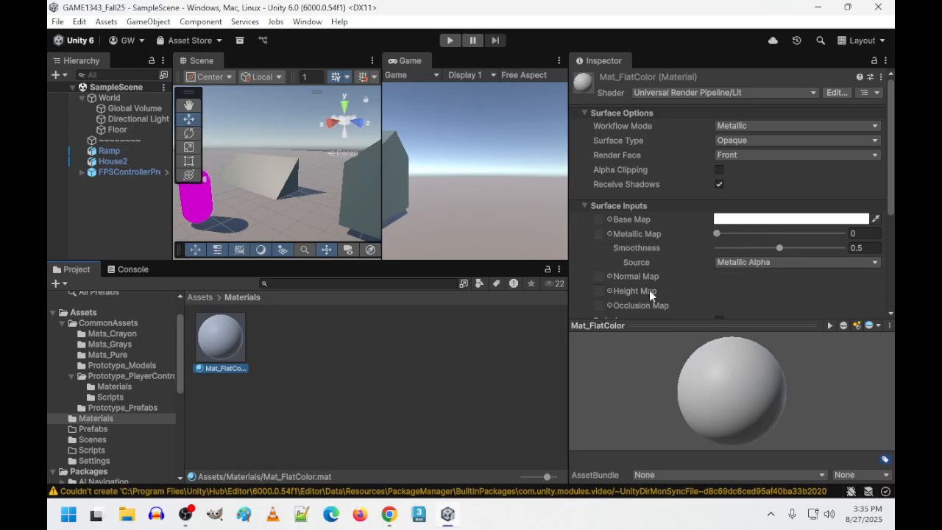
scroll(691, 298, down, 1)
scroll(669, 272, up, 1)
click(787, 220)
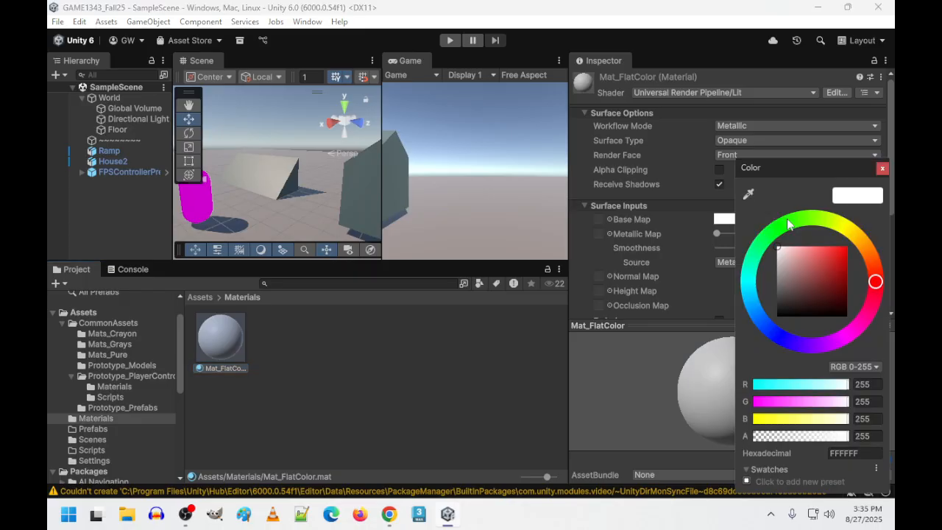
click(861, 452)
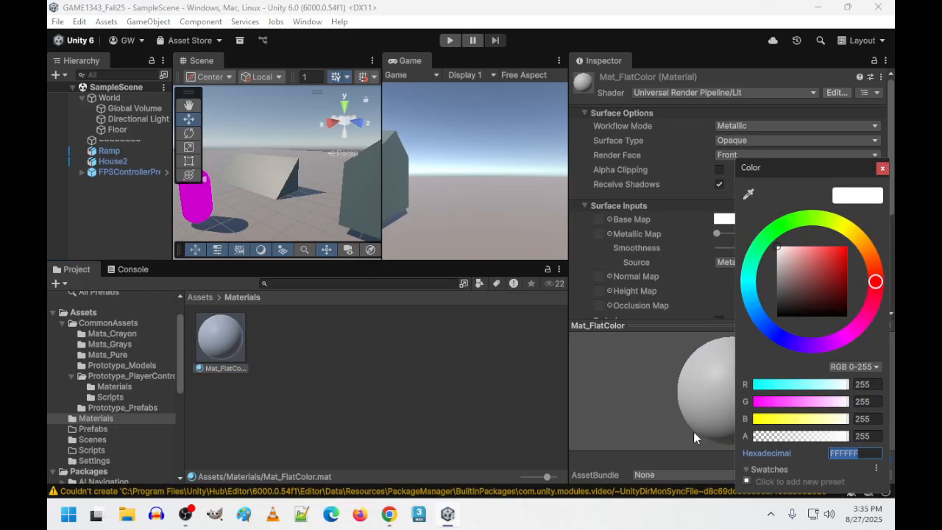
text(ABCDEF)
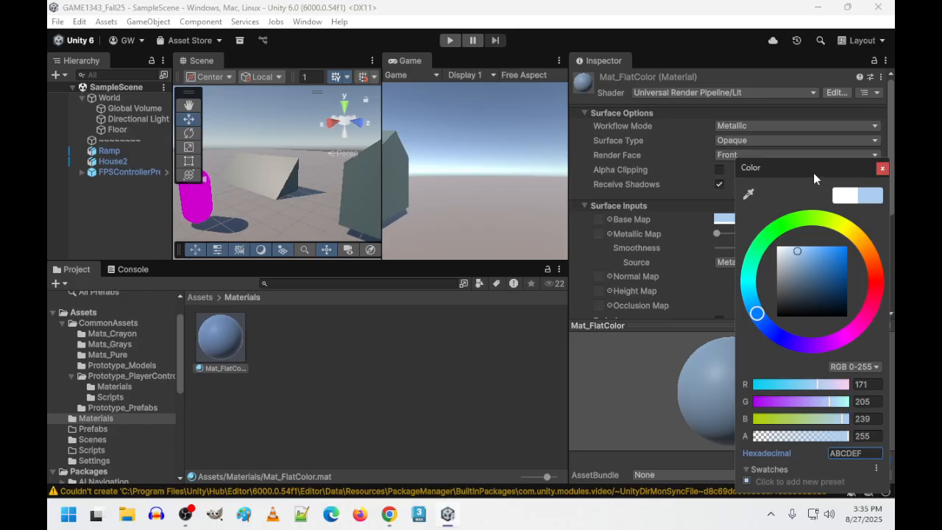
drag(813, 173, 661, 136)
click(731, 131)
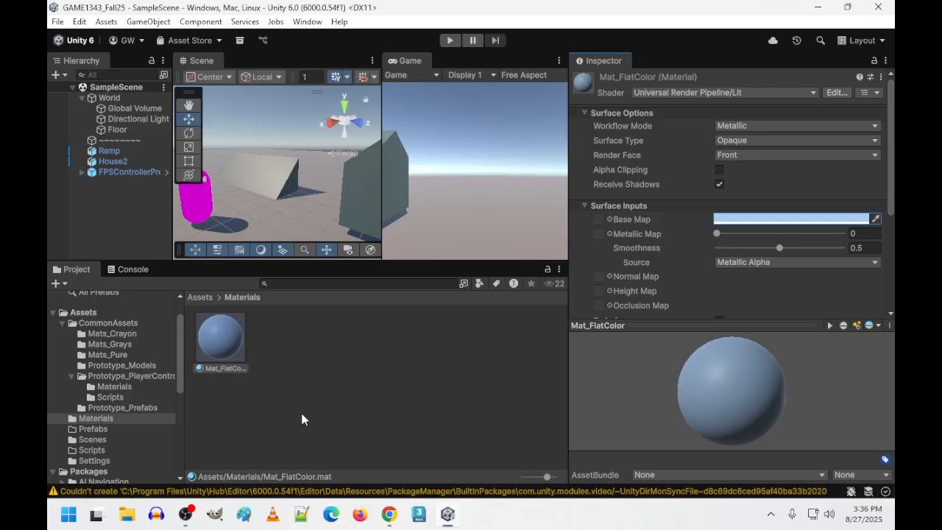
Step: Apply the Mat_FlatColor material to the house and the ramp in the scene
right_drag(272, 236, 429, 221)
drag(216, 340, 327, 176)
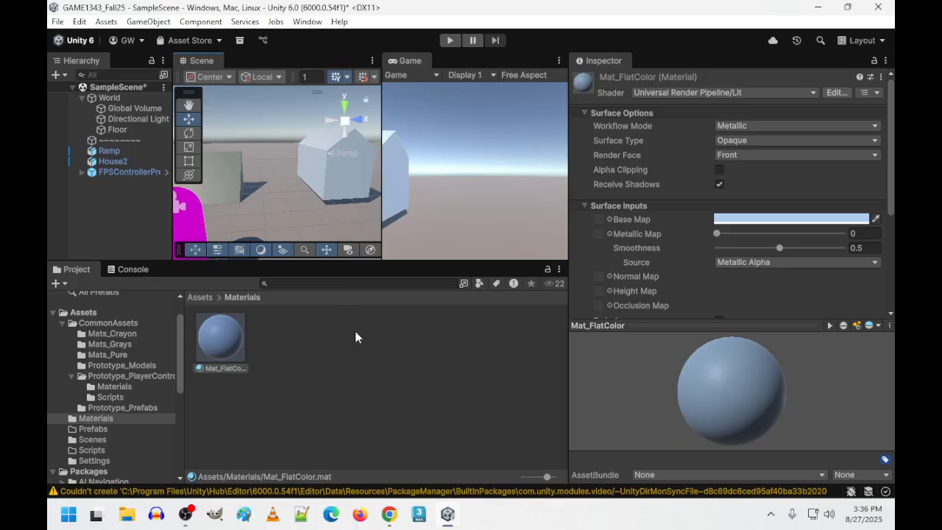
drag(221, 335, 218, 184)
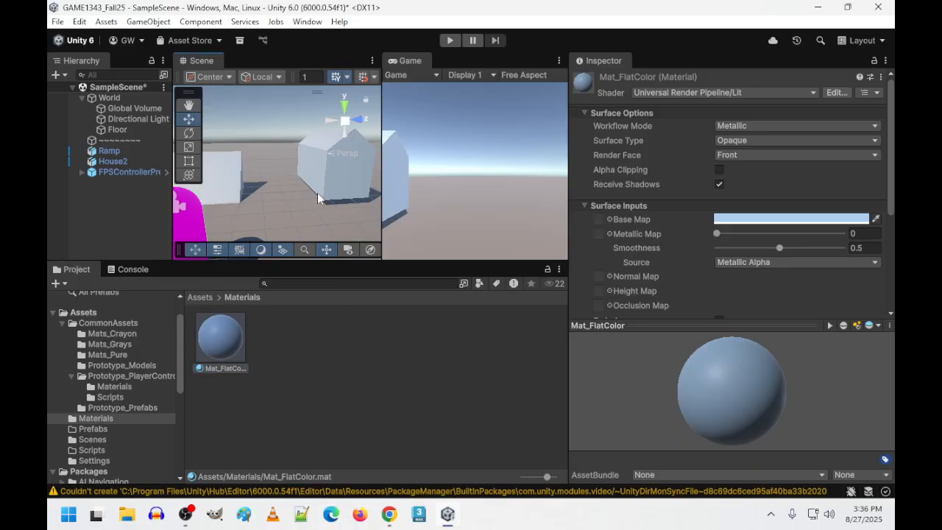
key(s)
right_drag(317, 193, 285, 216)
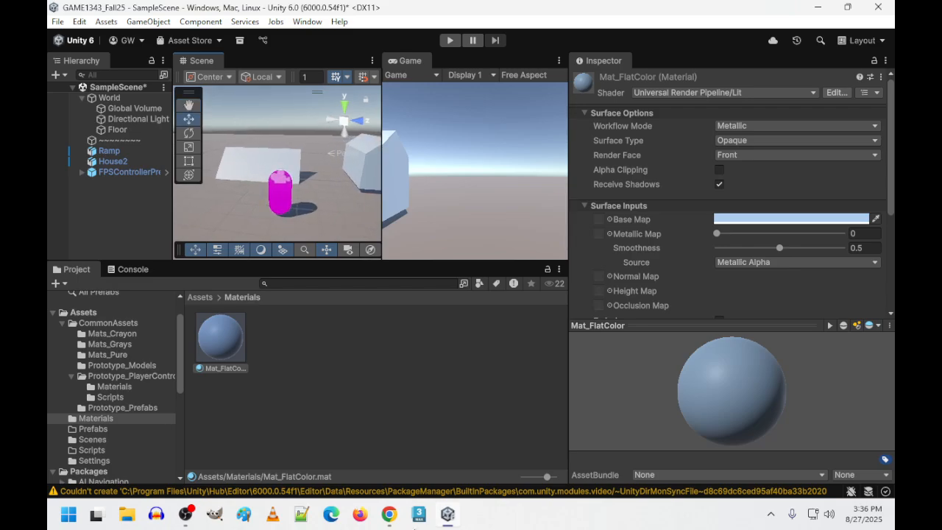
Step: Import the NicCage image into the project's Materials folder as a texture
mouse_move(392, 517)
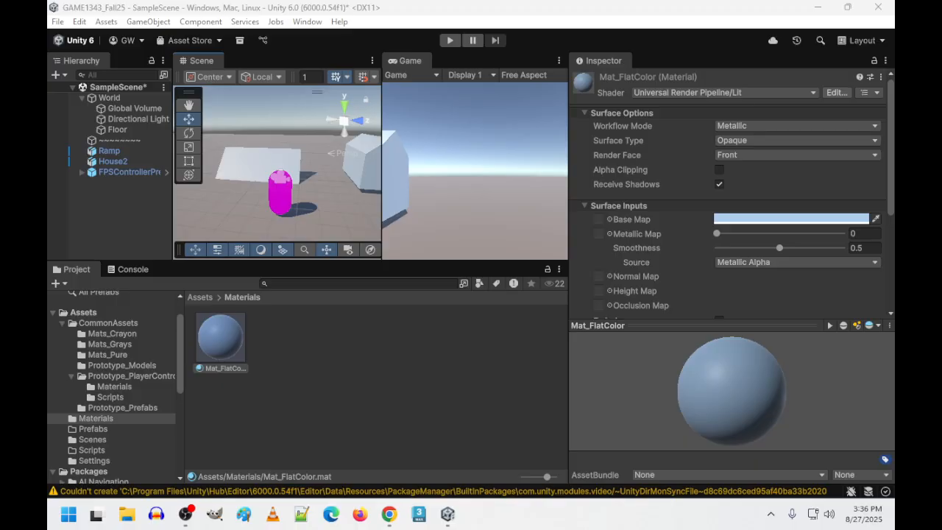
drag(243, 320, 303, 350)
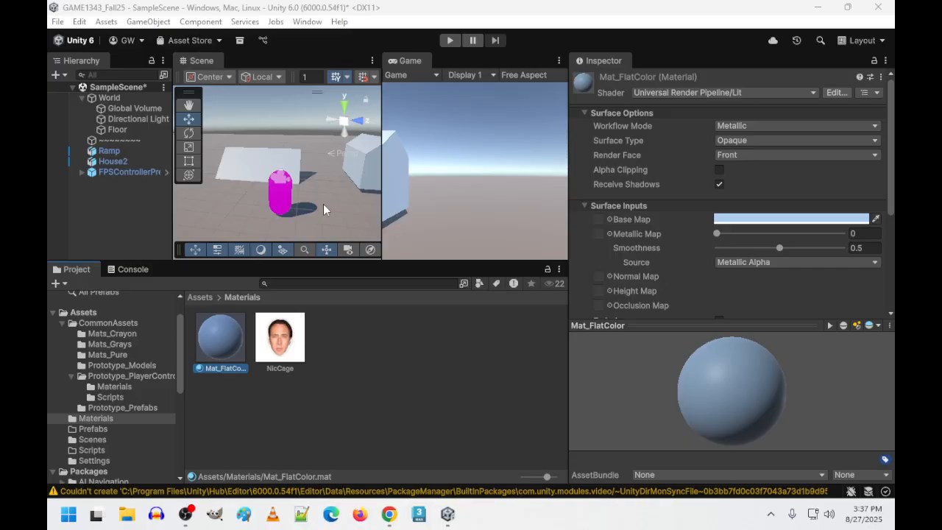
right_drag(323, 204, 376, 196)
right_click(218, 213)
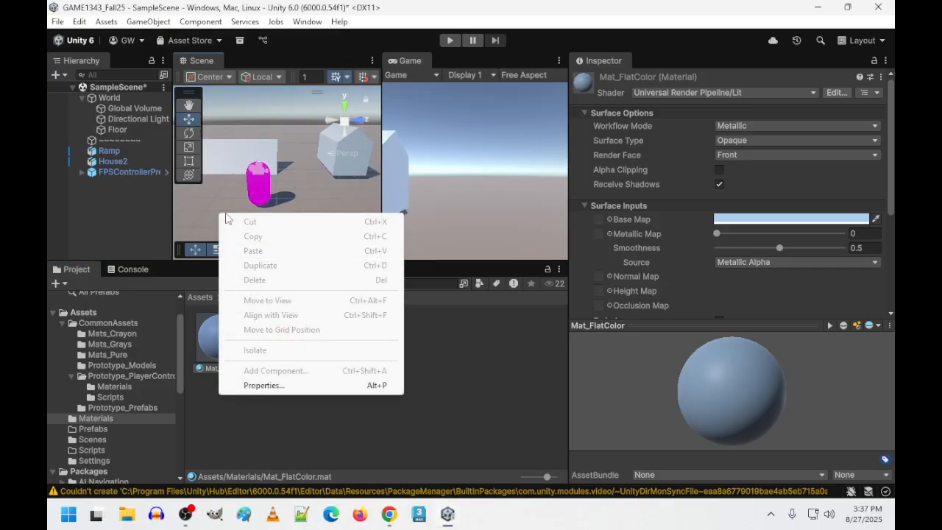
right_click(138, 192)
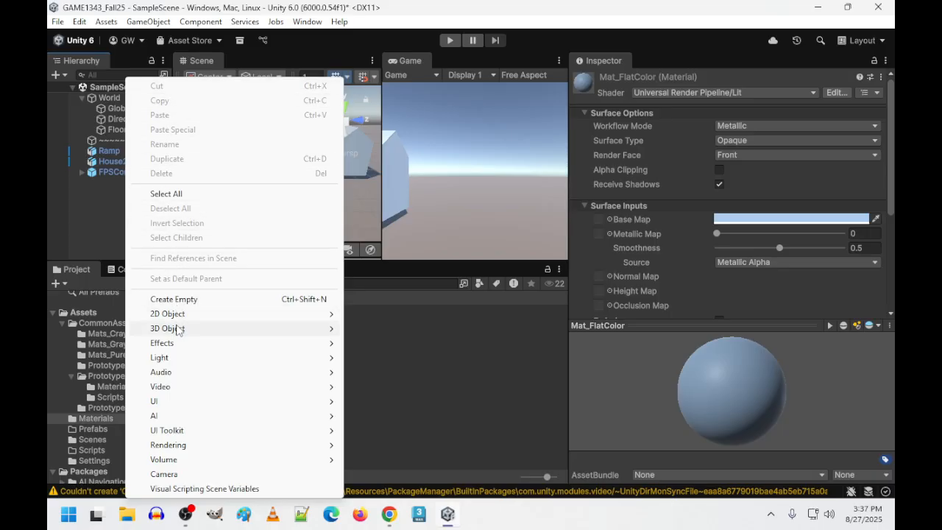
mouse_move(177, 328)
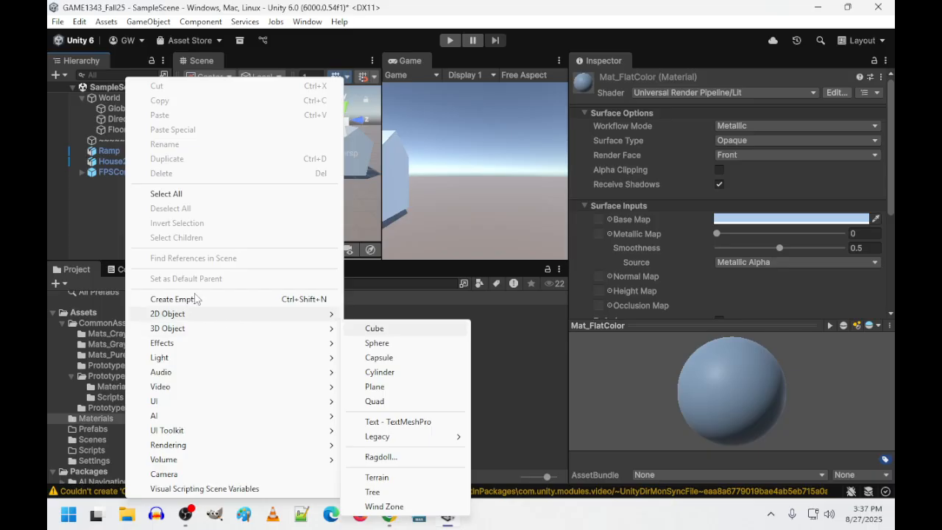
click(77, 186)
Step: Add a 3D Sphere object to SampleScene and frame it in the Scene view
right_click(101, 199)
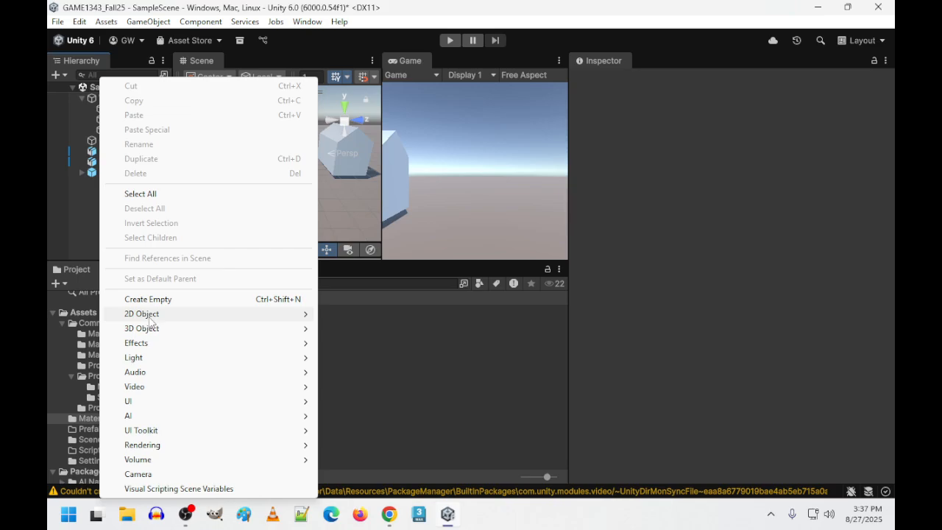
mouse_move(150, 320)
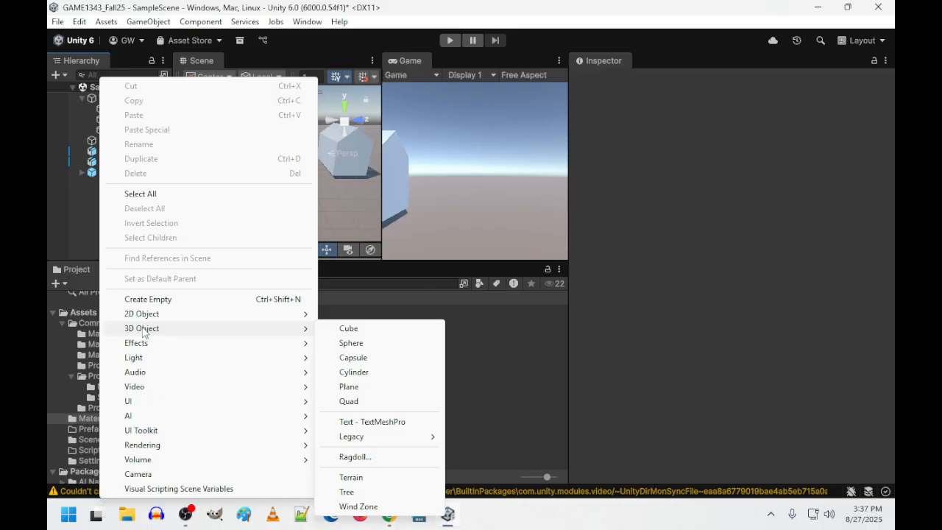
click(365, 344)
right_drag(296, 175, 468, 156)
key(w)
double_click(114, 184)
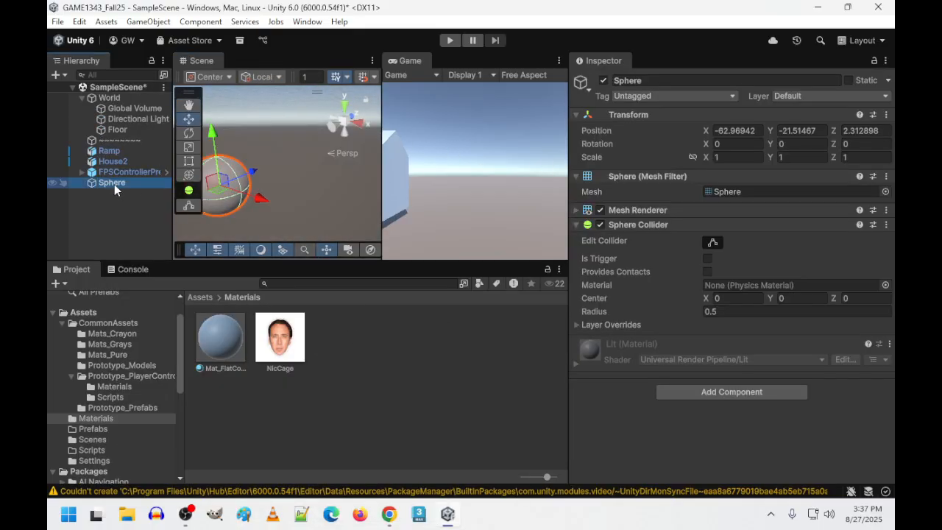
Step: Set the Sphere's position to X 0, Y 1, Z 0
click(739, 131)
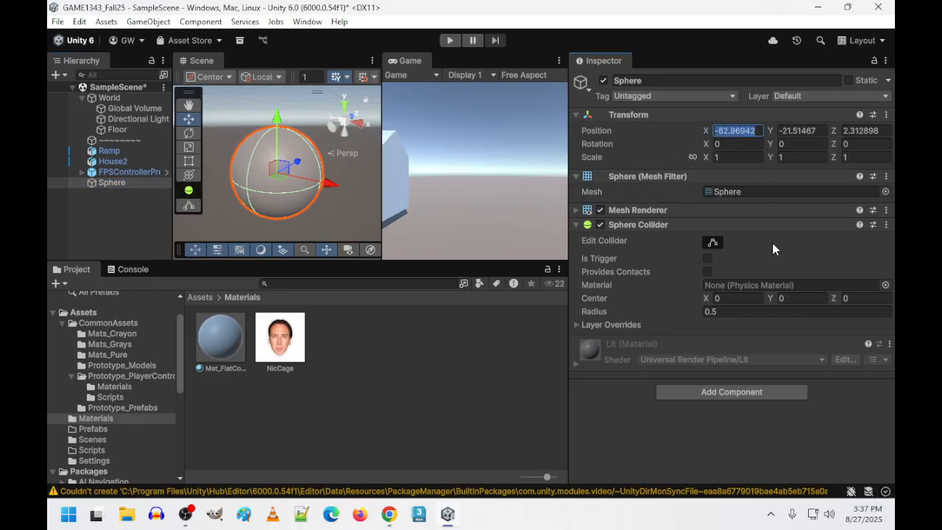
text(0)
key(Tab)
text(1)
key(Tab)
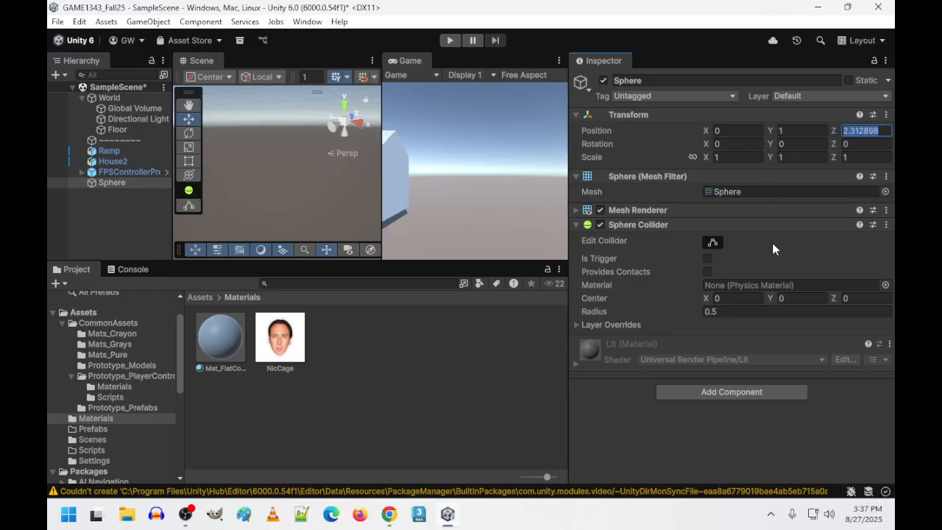
text(0)
key(Return)
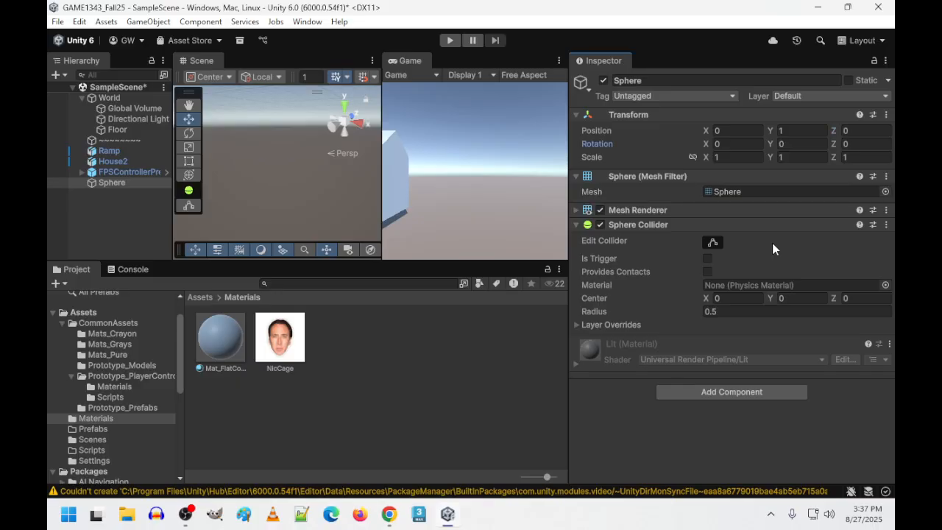
Step: Apply the NicCage image to the Sphere in the scene and check the texture on it up close
double_click(107, 182)
right_drag(277, 206, 363, 177)
key(s)
key(a)
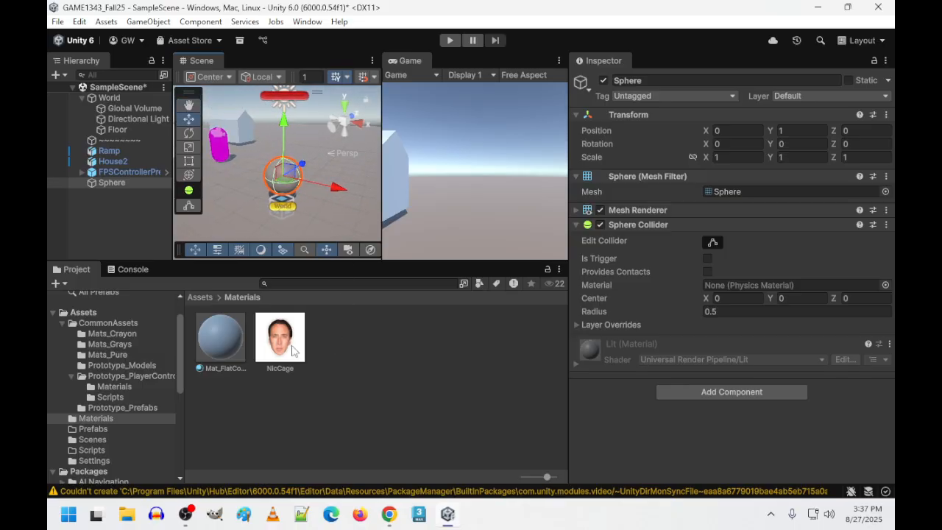
drag(281, 337, 286, 210)
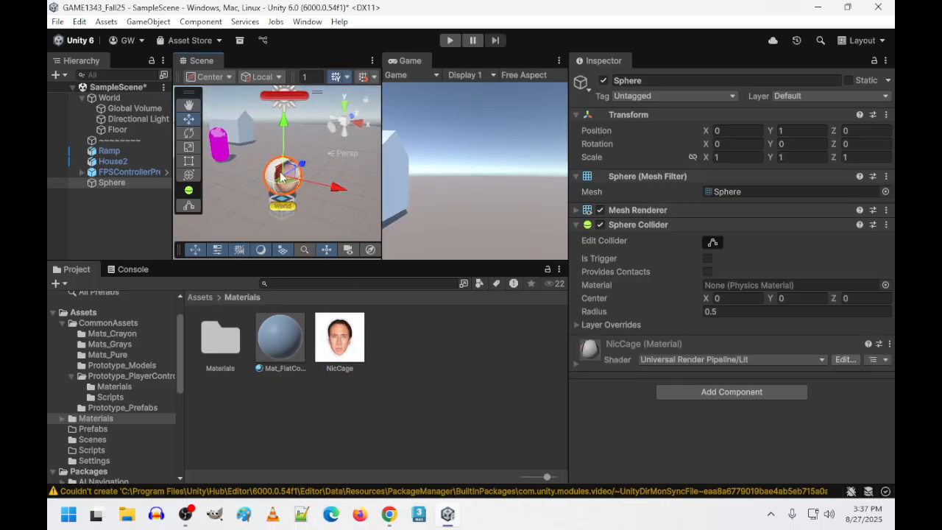
right_drag(287, 210, 177, 183)
key(d)
click(331, 199)
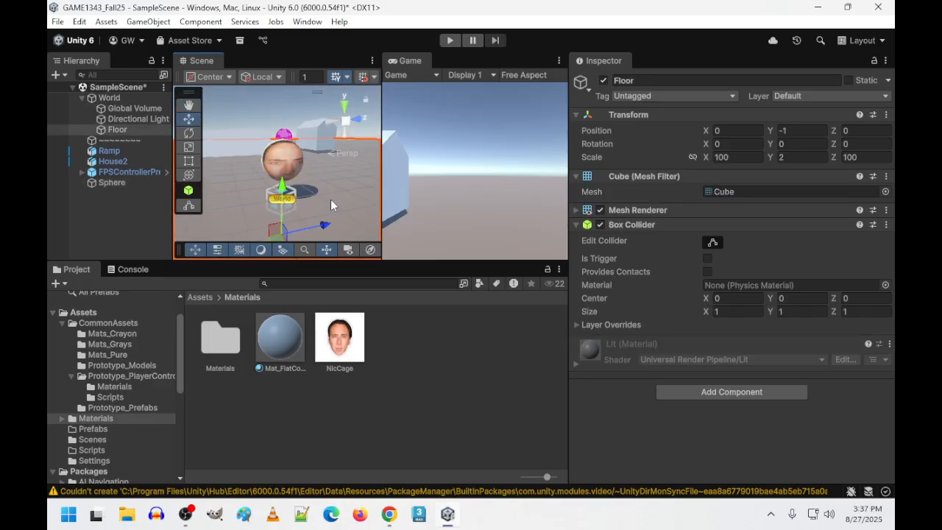
key(w)
right_drag(330, 200, 256, 208)
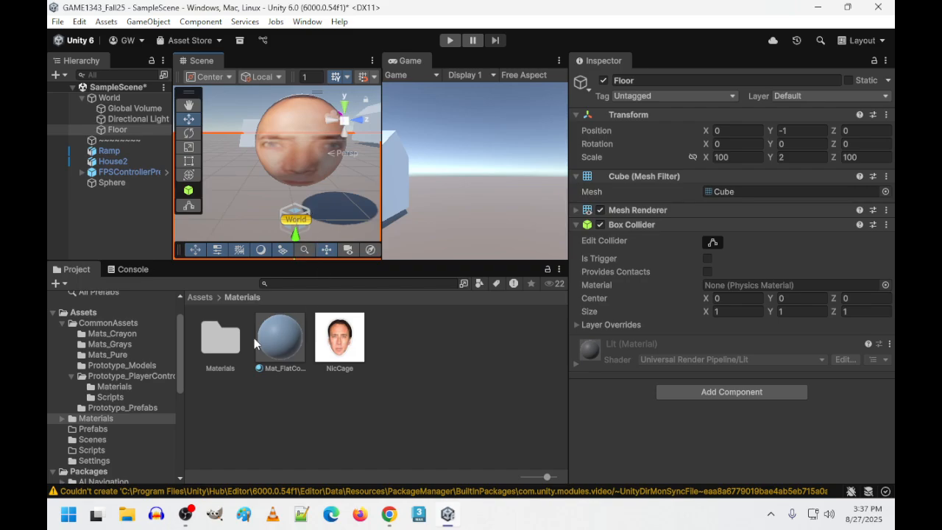
Step: Inspect the generated NicCage material in the nested Materials folder and its available Universal Render Pipeline shaders, keeping the Lit shader
double_click(212, 334)
click(218, 335)
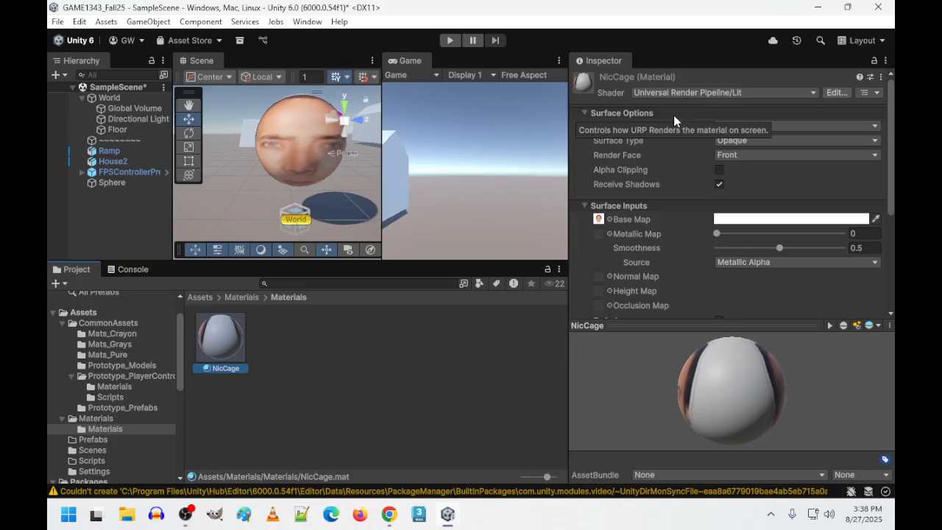
click(797, 93)
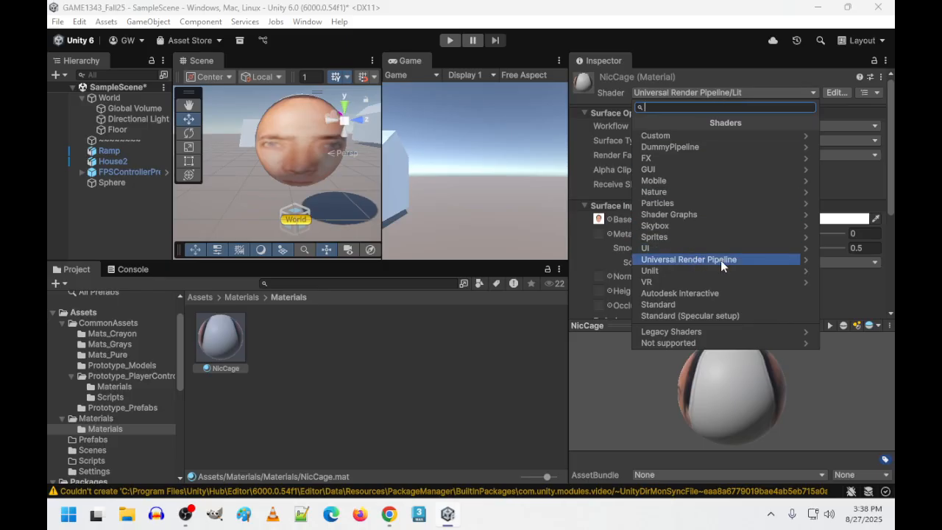
click(752, 257)
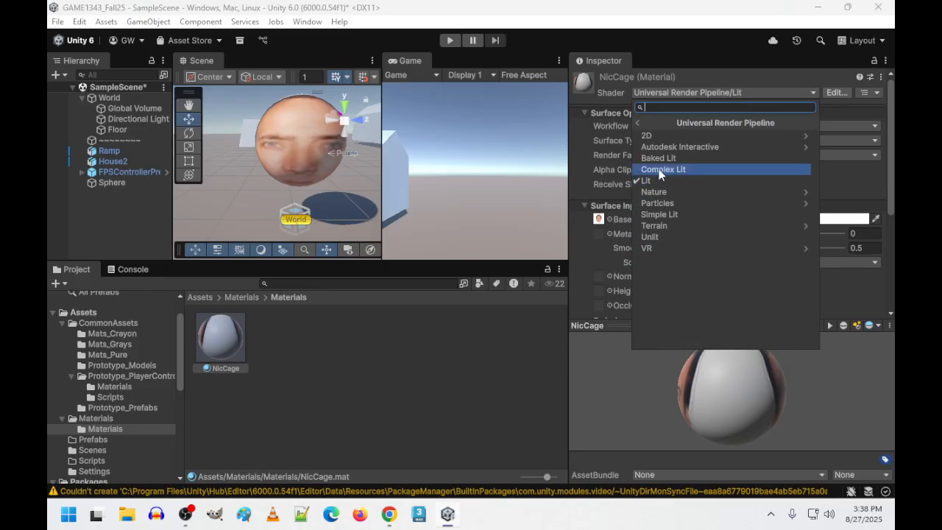
click(768, 71)
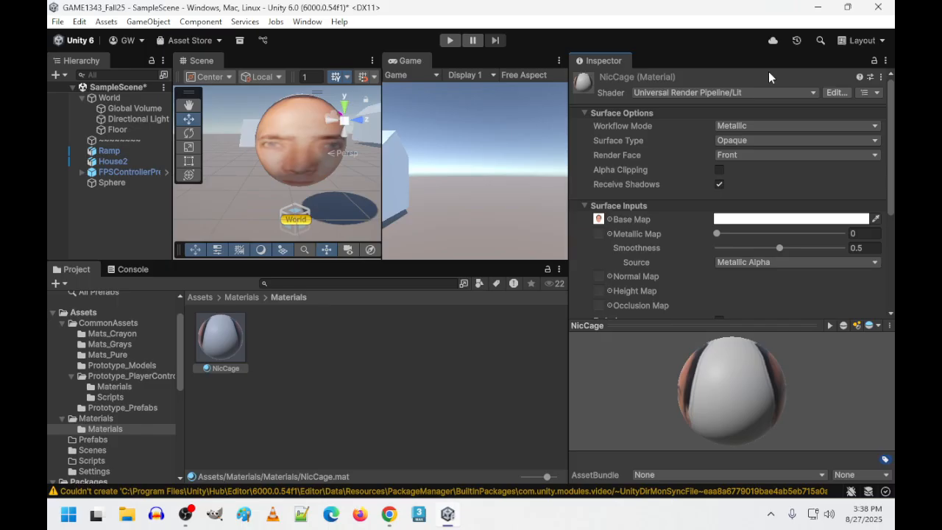
Step: Move the NicCage material up into the main Materials folder and the NicCage image into the nested Materials folder
click(223, 338)
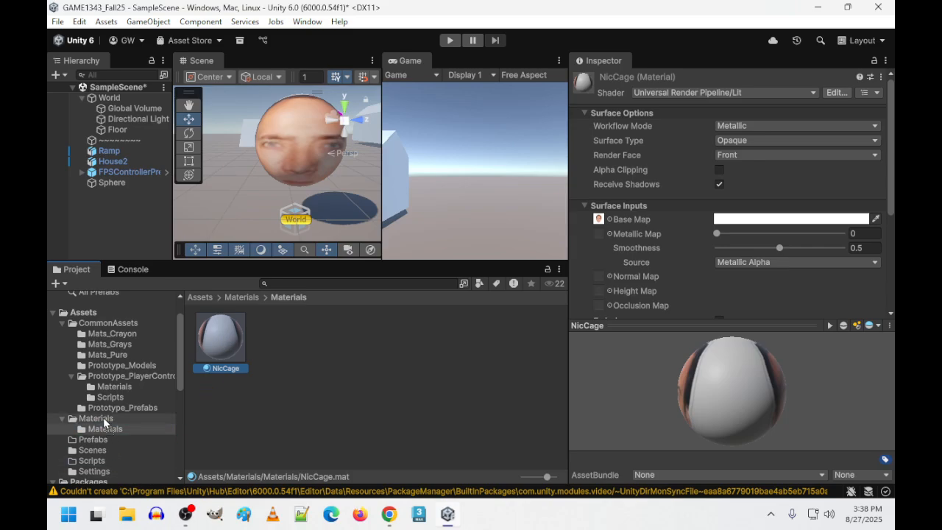
drag(105, 423, 104, 420)
click(247, 294)
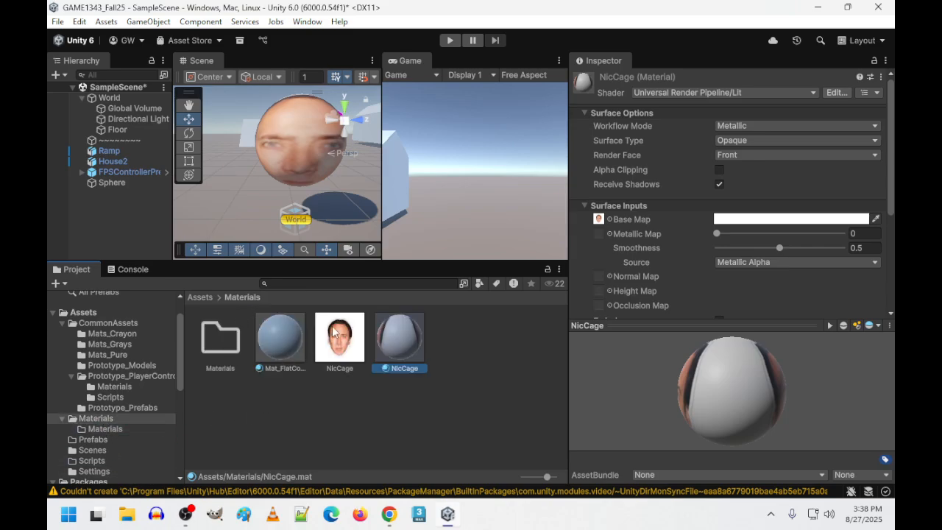
drag(346, 348, 218, 344)
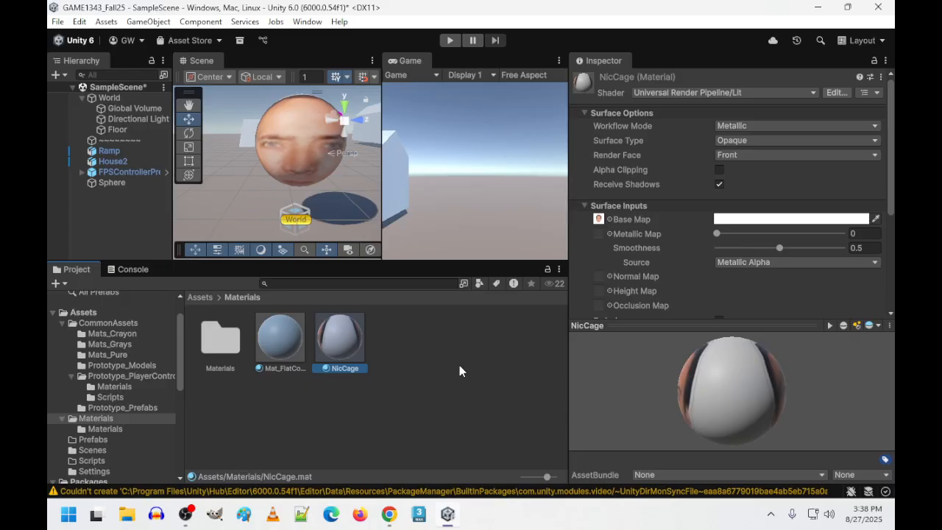
Step: Import the CAge_Faceoff image into the nested Materials folder
alt+drag(294, 173, 262, 148)
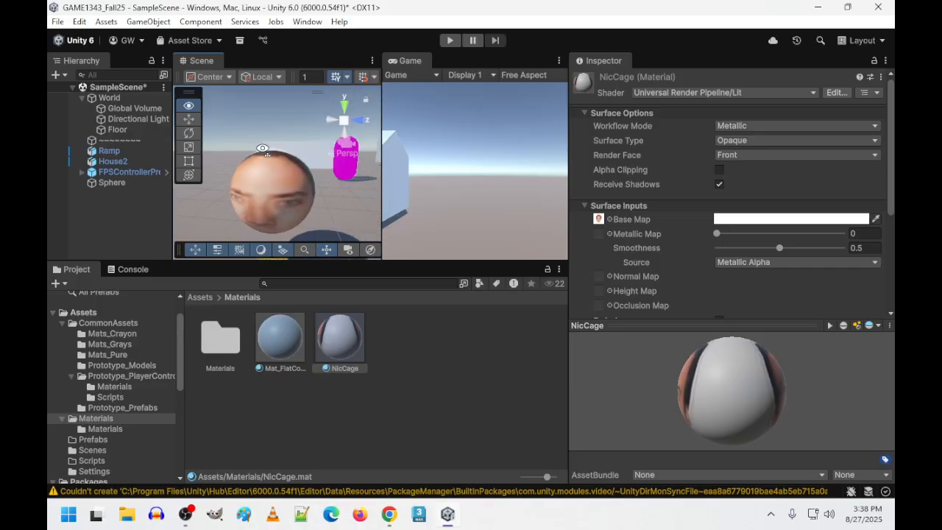
scroll(262, 149, down, 4)
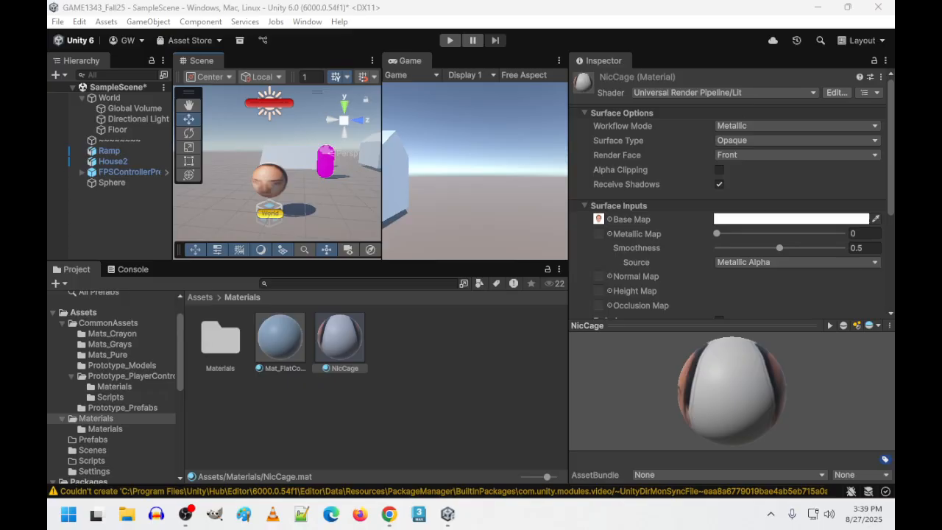
drag(563, 455, 219, 341)
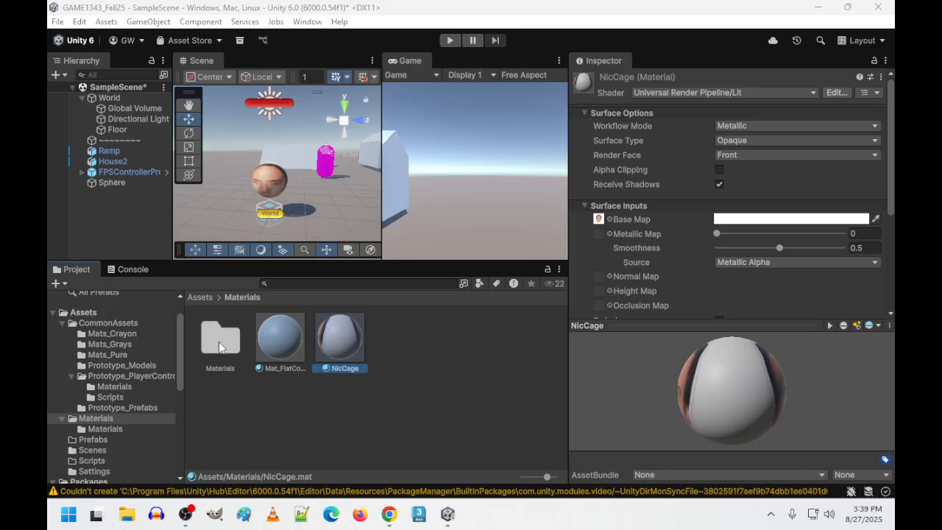
Step: Create a new material named Cage_FaceOff in the main Materials folder
right_click(421, 353)
mouse_move(527, 125)
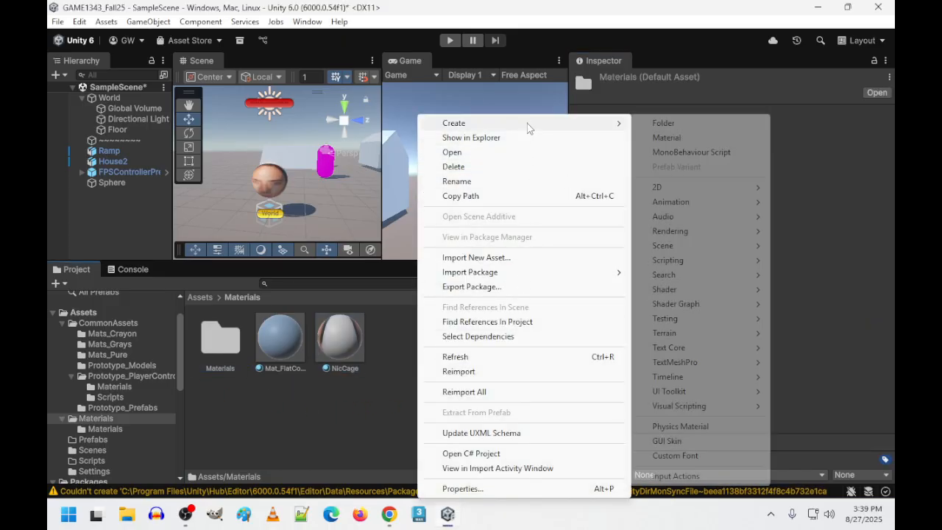
click(699, 137)
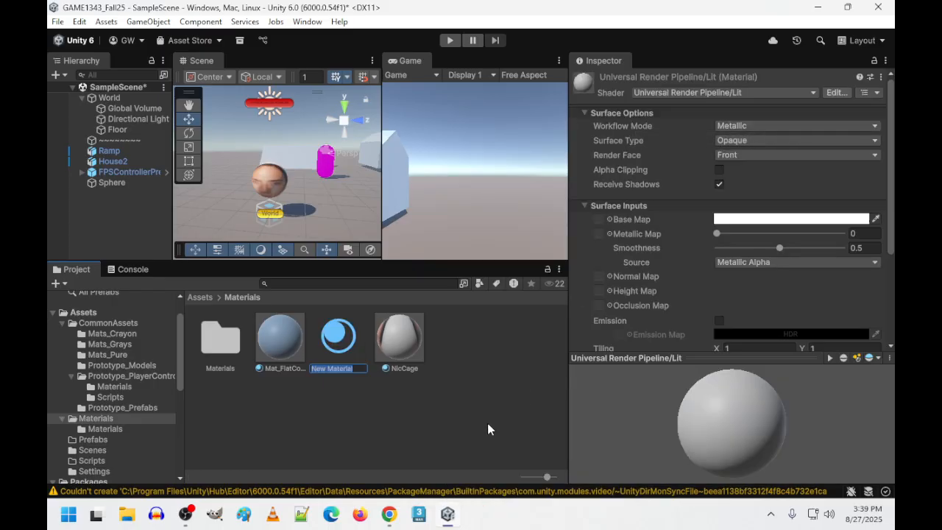
text(Cage_FaceOff)
key(Return)
Step: Duplicate the Sphere and move the copy along the Z axis to about -2.26, beside the original
click(256, 183)
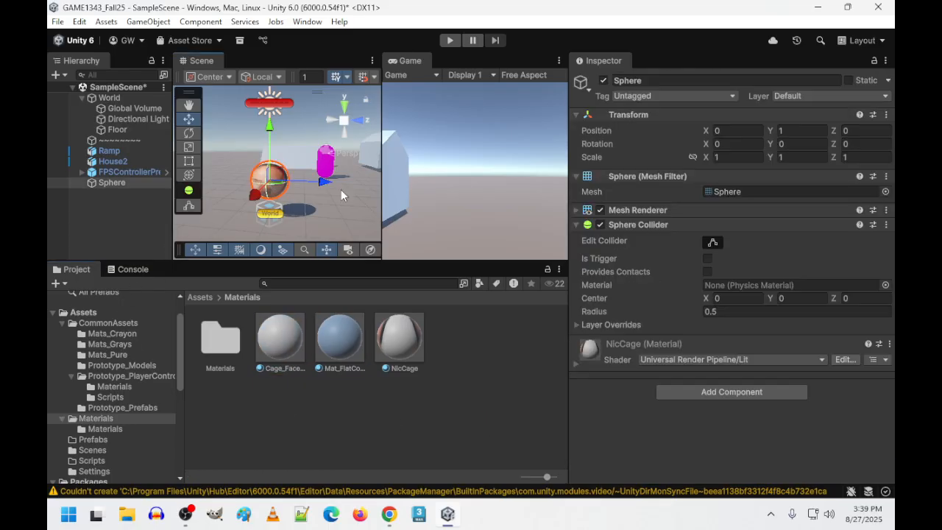
key(ctrl+d)
drag(322, 181, 230, 184)
right_drag(230, 184, 293, 202)
key(a)
key(d)
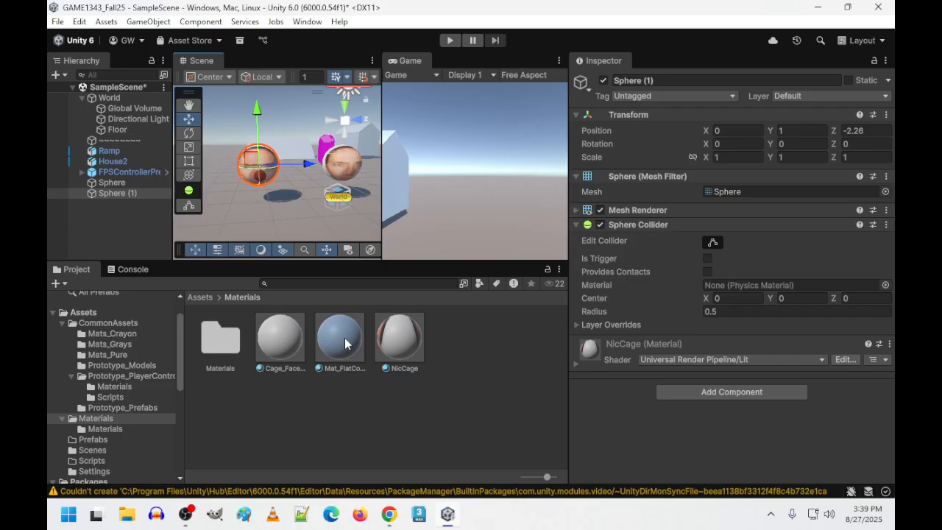
Step: With the Inspector locked on Cage_FaceOff, assign the CAge_Faceoff image as its Base Map and apply the material to the duplicated sphere
click(276, 339)
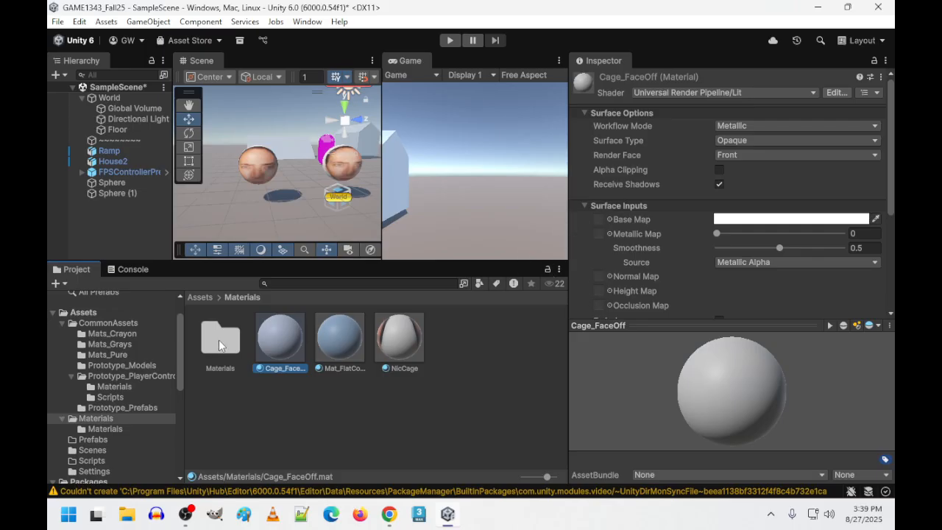
click(874, 60)
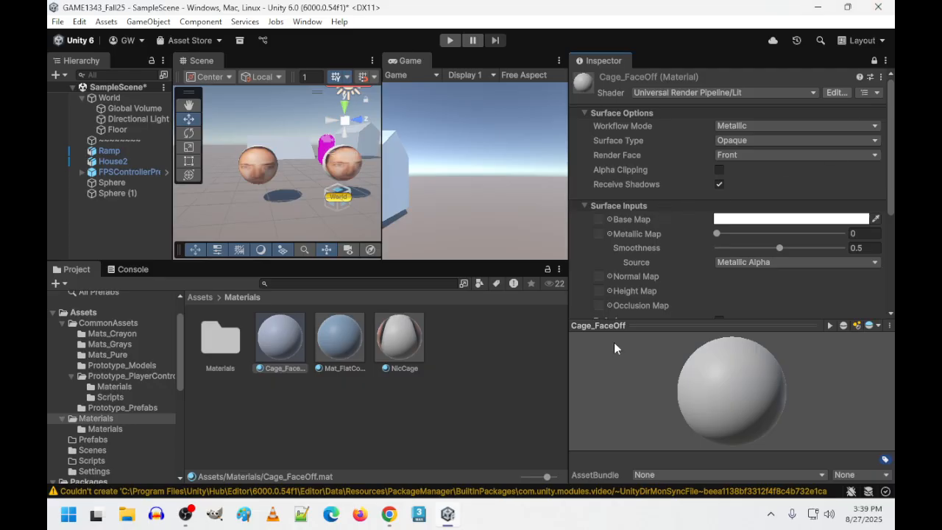
double_click(225, 345)
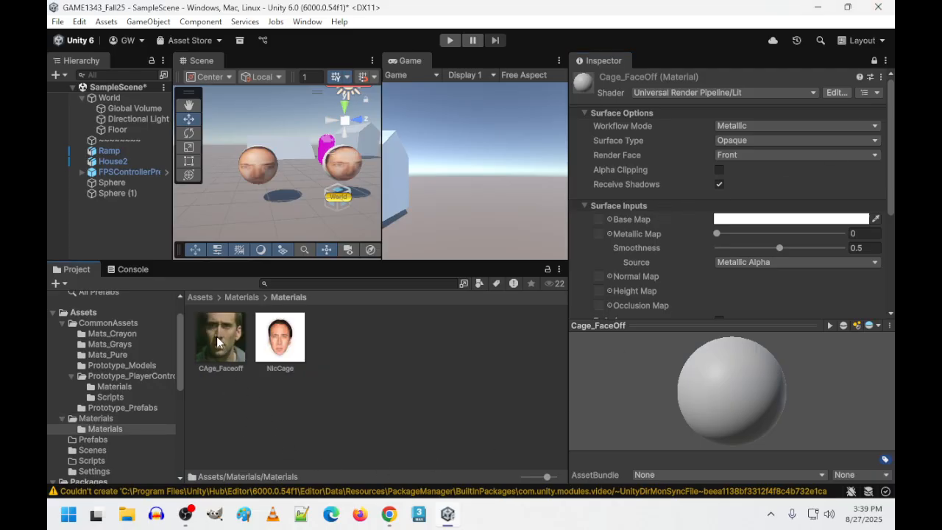
drag(214, 337, 600, 220)
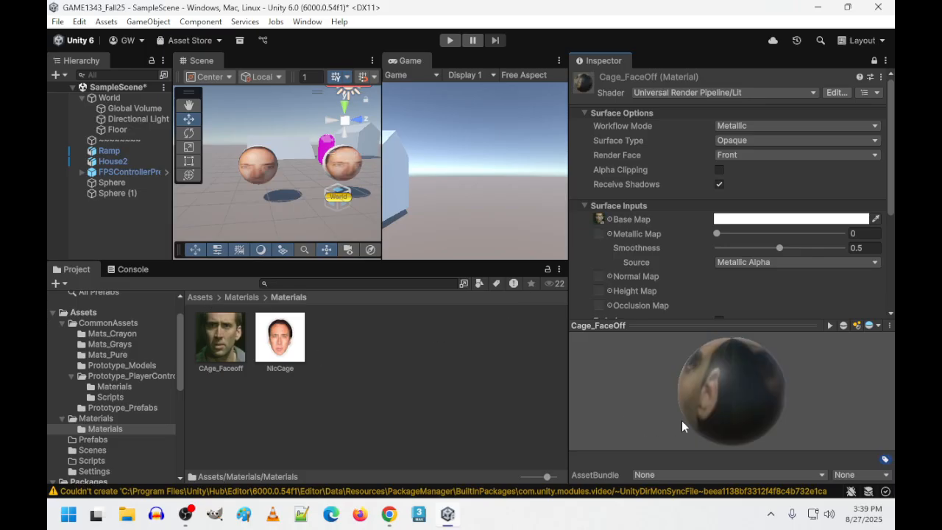
click(236, 297)
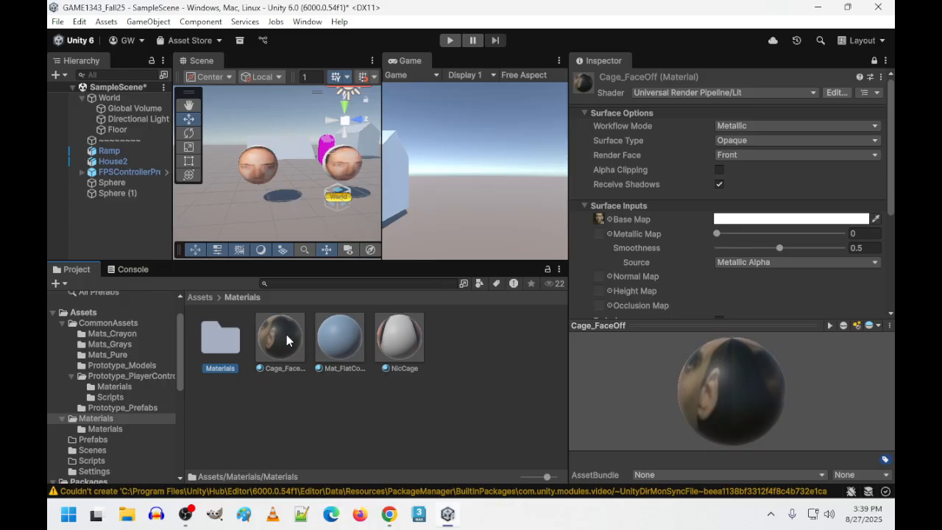
drag(287, 339, 260, 171)
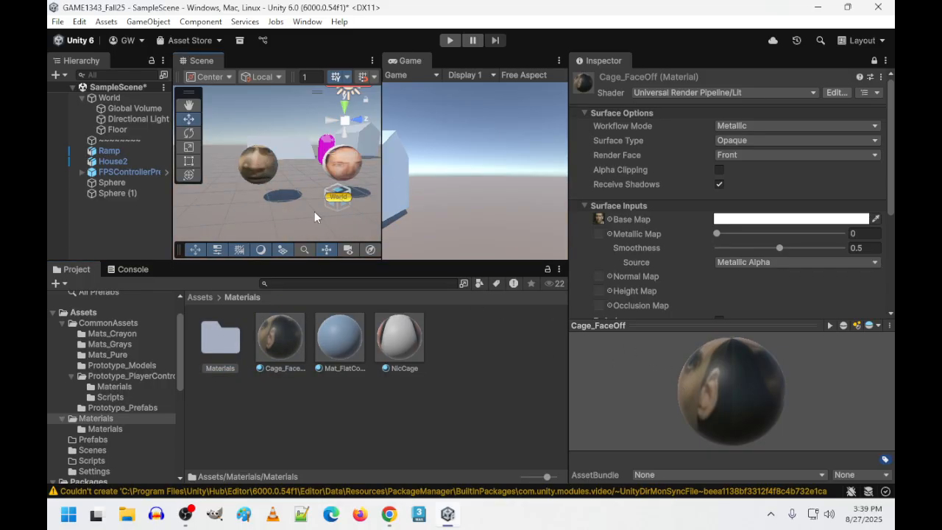
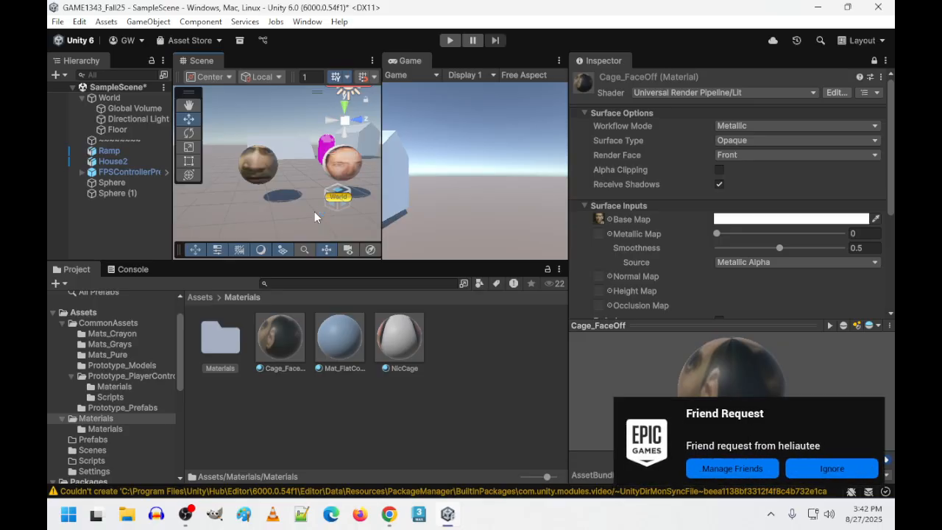
Step: Ignore the Epic Games friend request and exit the Epic Games launcher running in the background
click(833, 468)
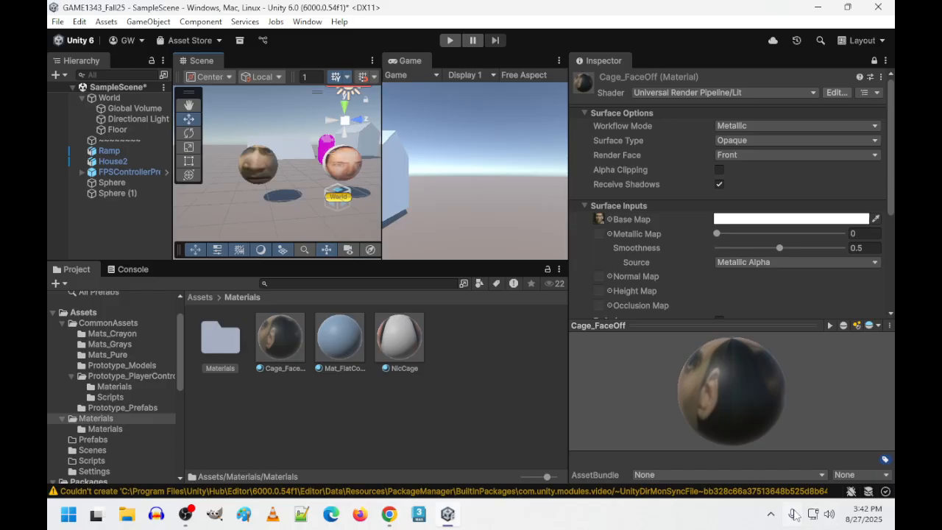
click(770, 514)
right_click(748, 453)
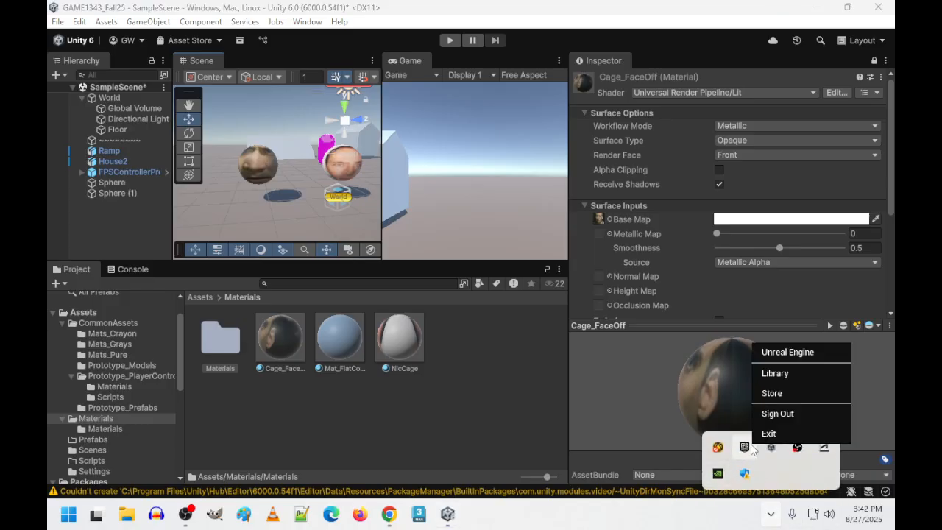
click(791, 435)
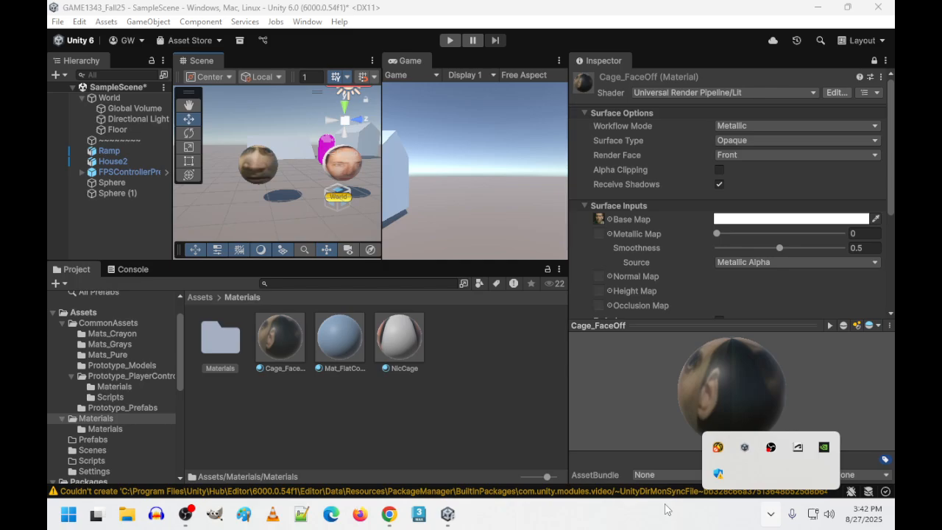
click(512, 413)
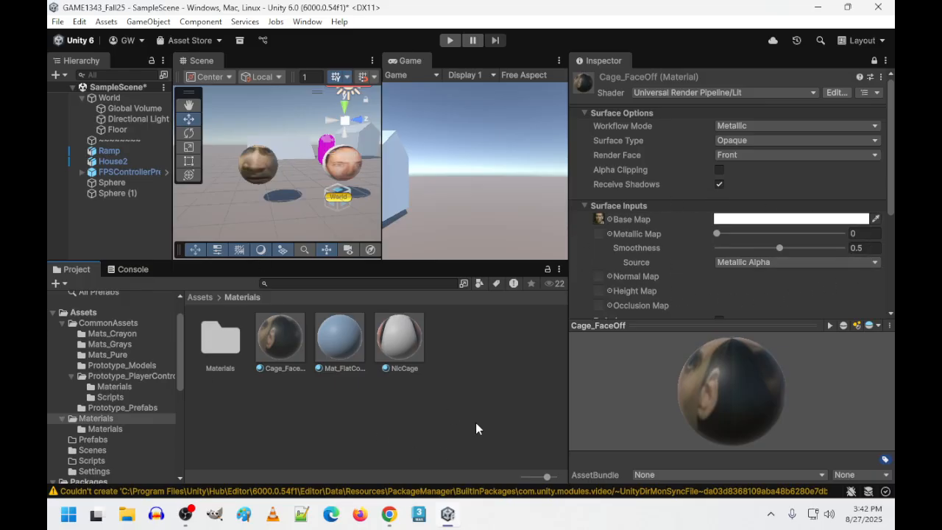
Step: Create a new material named Gray_Metalic in the main Materials folder
right_click(466, 340)
mouse_move(594, 124)
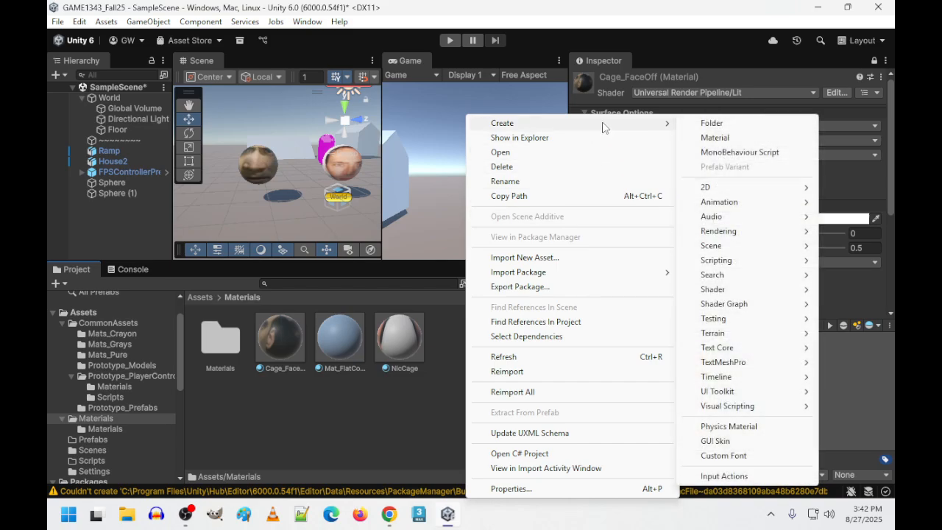
click(721, 134)
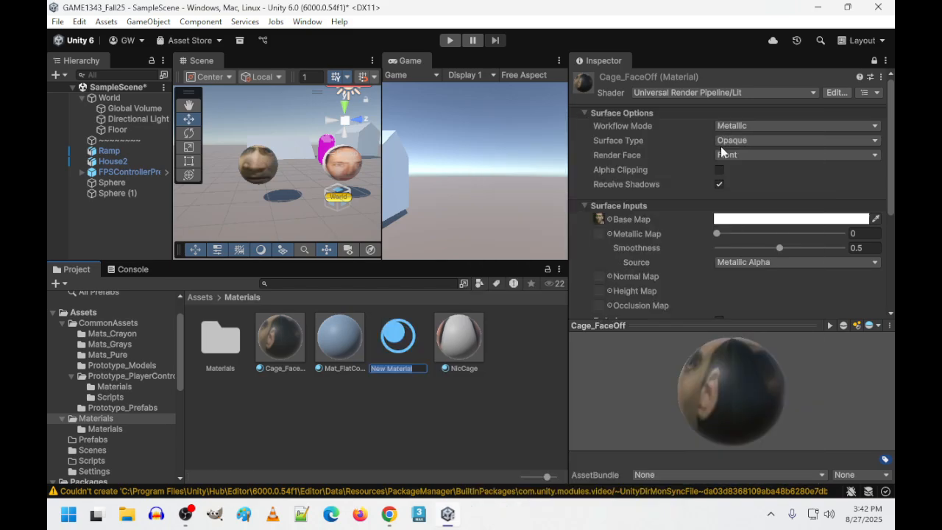
text(Gray_Metalic)
key(Return)
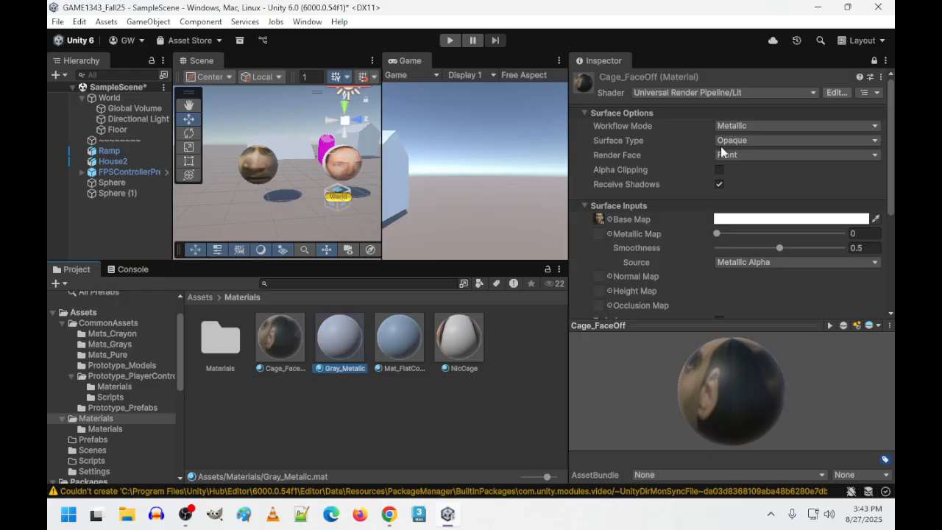
Step: Set the Base Map color of the locked Cage_FaceOff material to RGB 128, 128, 128
click(769, 219)
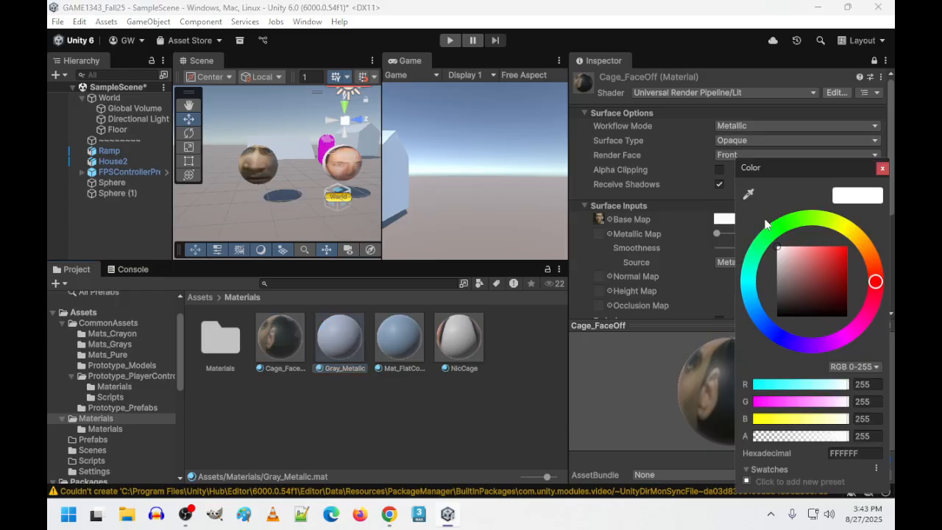
click(882, 383)
text(128)
key(Tab)
text(128)
key(Tab)
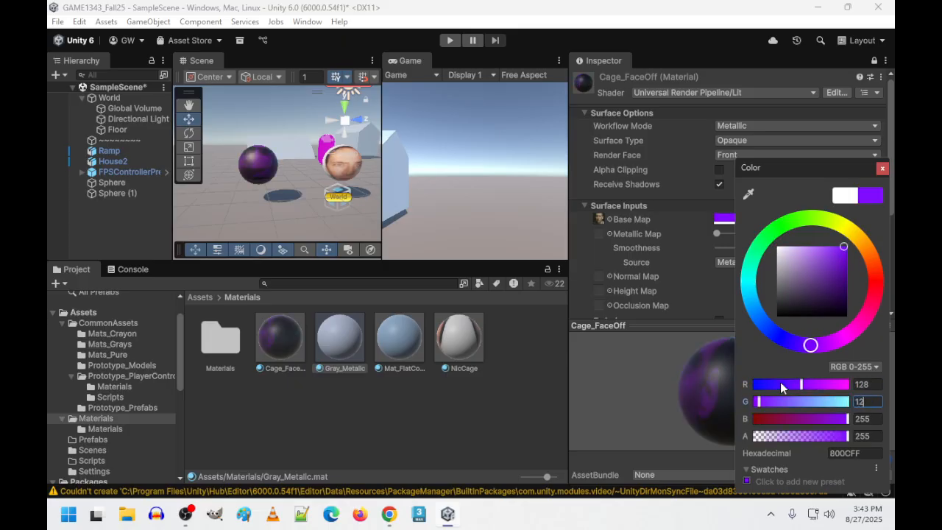
text(128)
key(Tab)
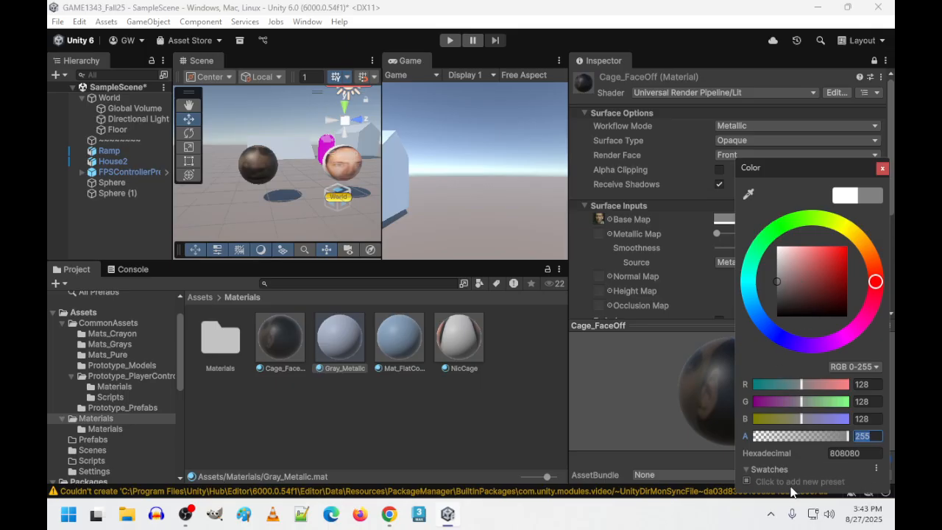
click(883, 168)
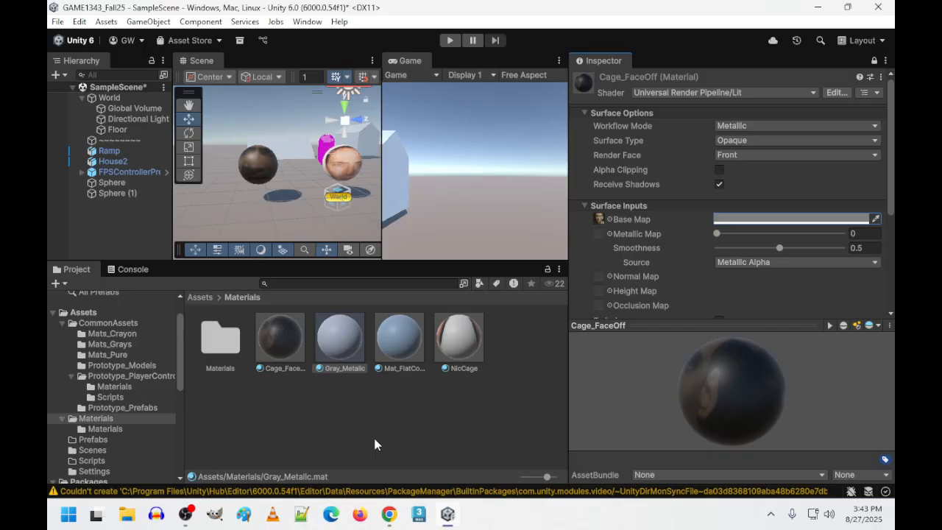
Step: Apply Gray_Metalic to the ramp and restore the Base Map color of Cage_FaceOff to white
right_drag(333, 192, 525, 204)
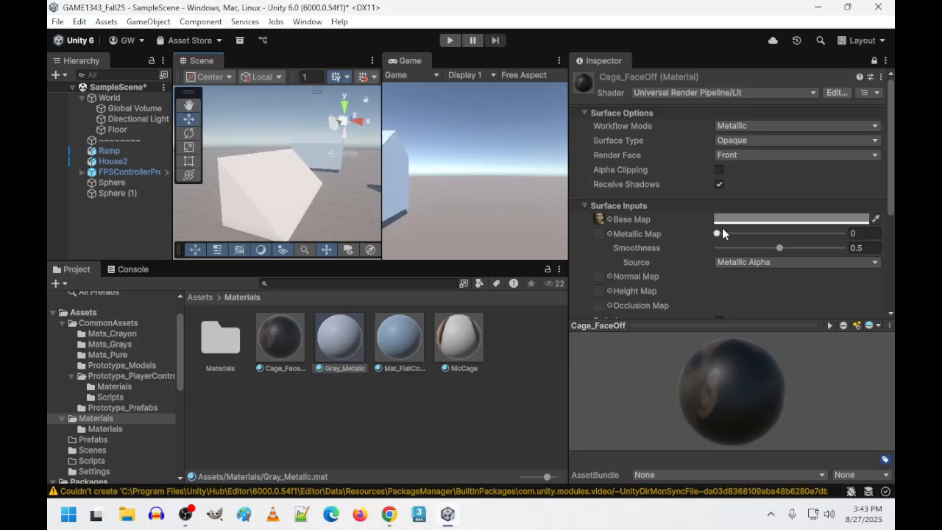
click(345, 339)
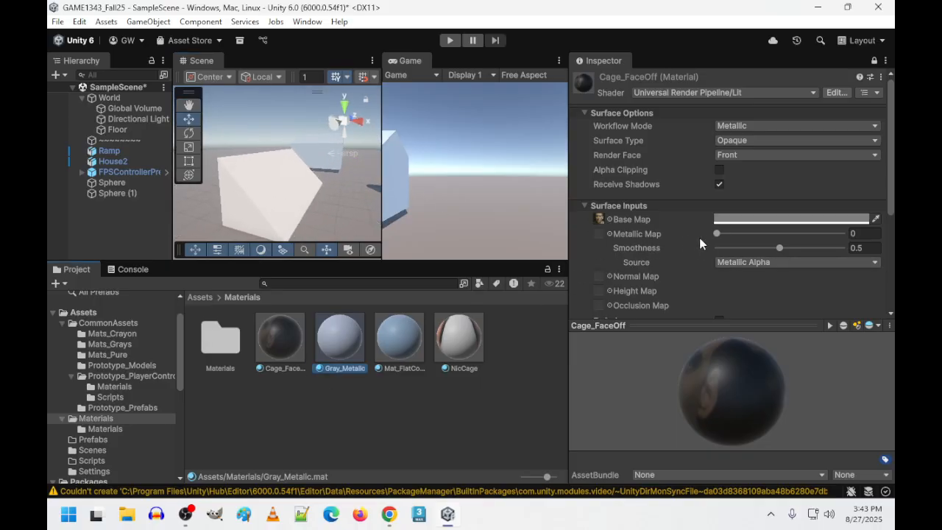
click(820, 218)
drag(780, 271, 763, 213)
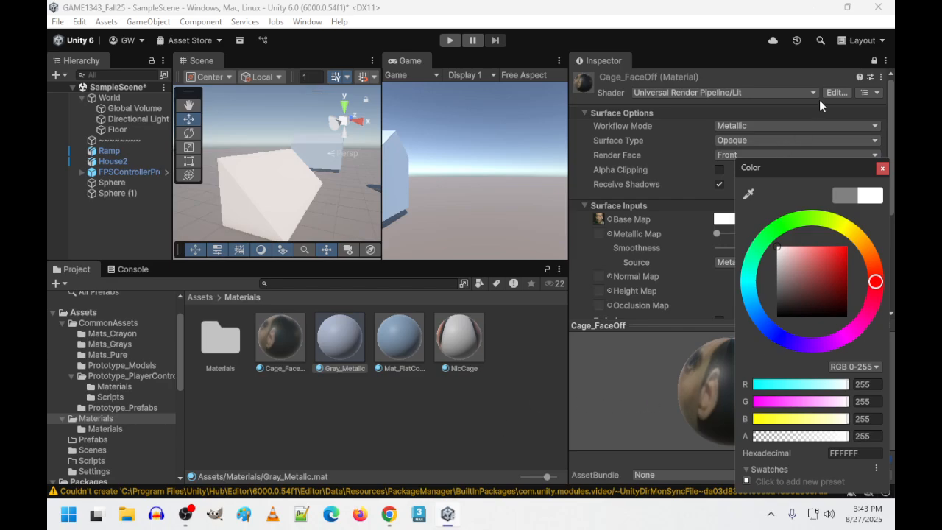
Step: Unlock the Inspector and set the Base Map color of Gray_Metalic to RGB 128, 128, 128
click(874, 61)
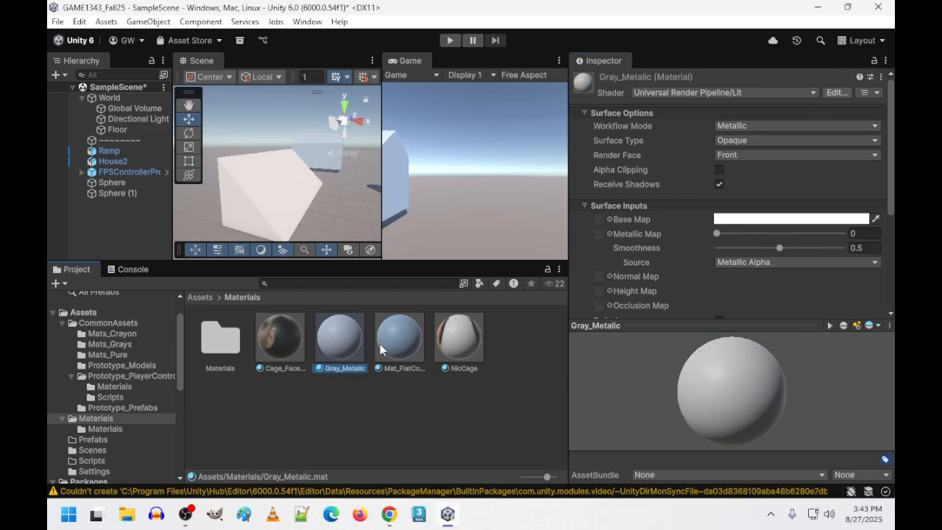
click(780, 219)
click(864, 384)
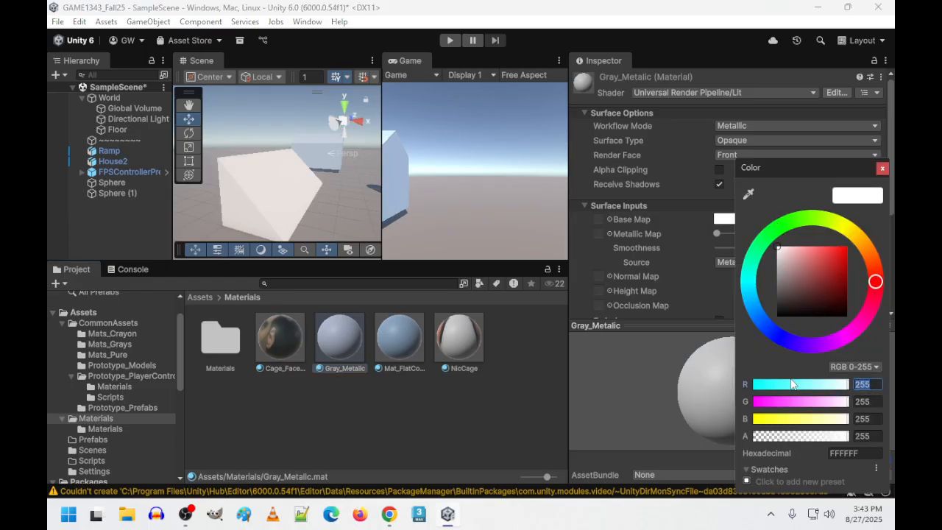
text(128)
key(Tab)
text(128)
key(Tab)
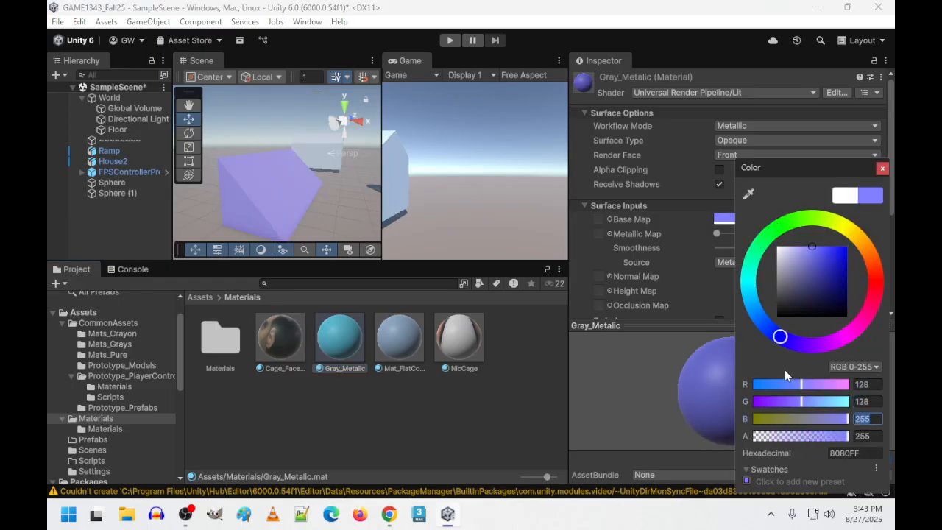
text(128)
key(Tab)
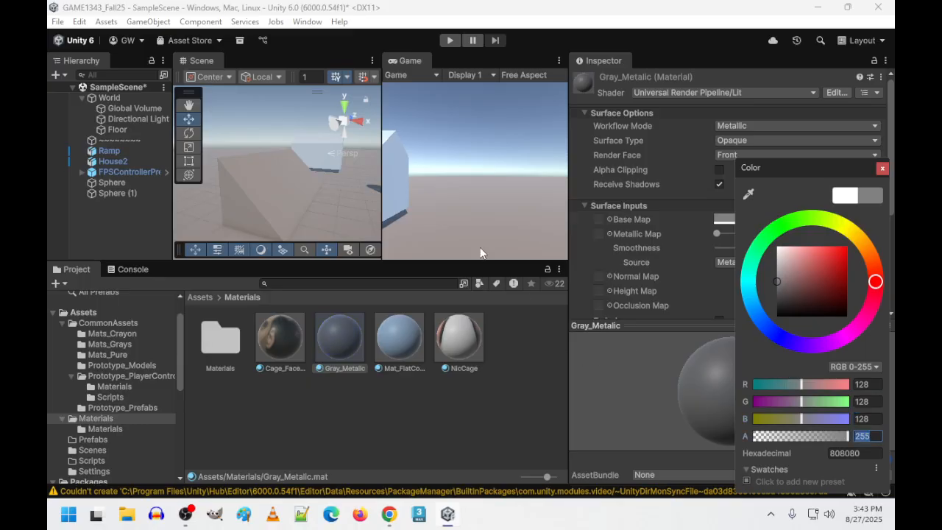
click(882, 168)
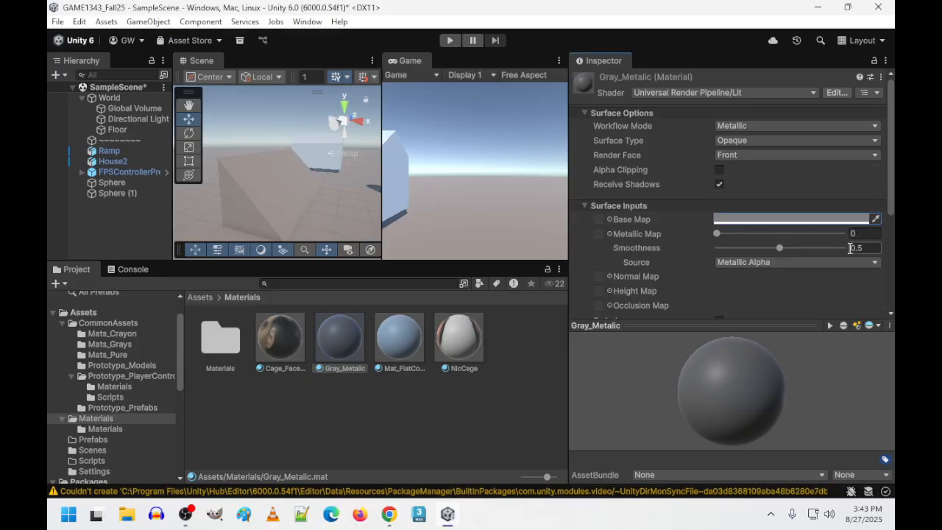
Step: Set both the Metallic Map and Smoothness values of Gray_Metalic to 1 and inspect the ramp
click(724, 233)
text(1)
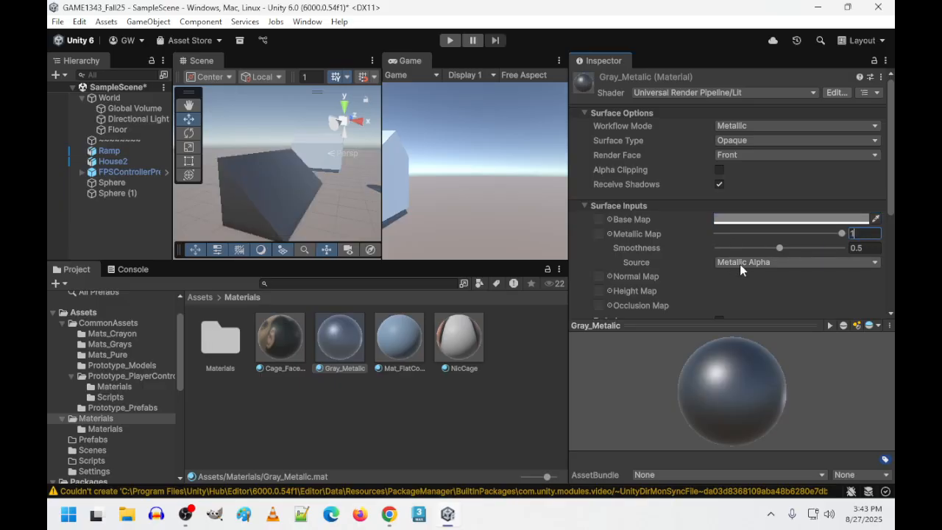
click(863, 248)
text(1)
key(Tab)
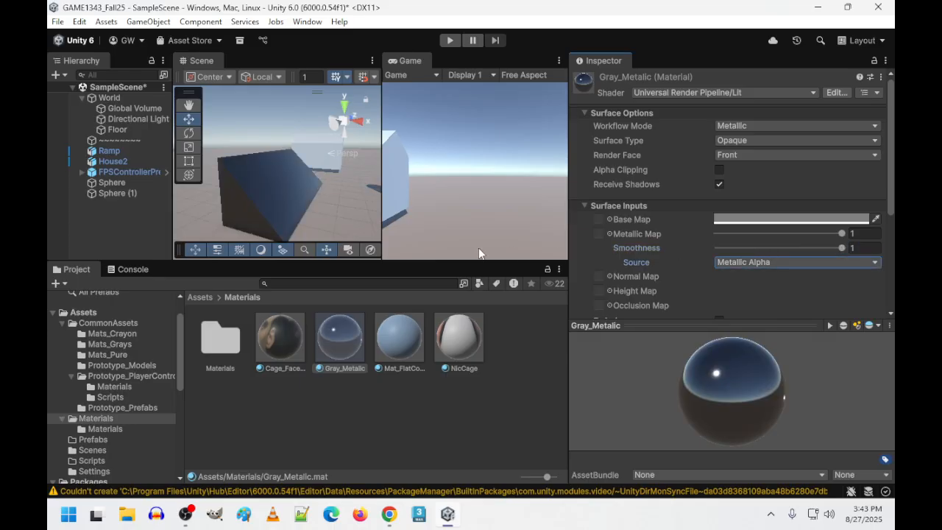
right_drag(321, 185, 361, 212)
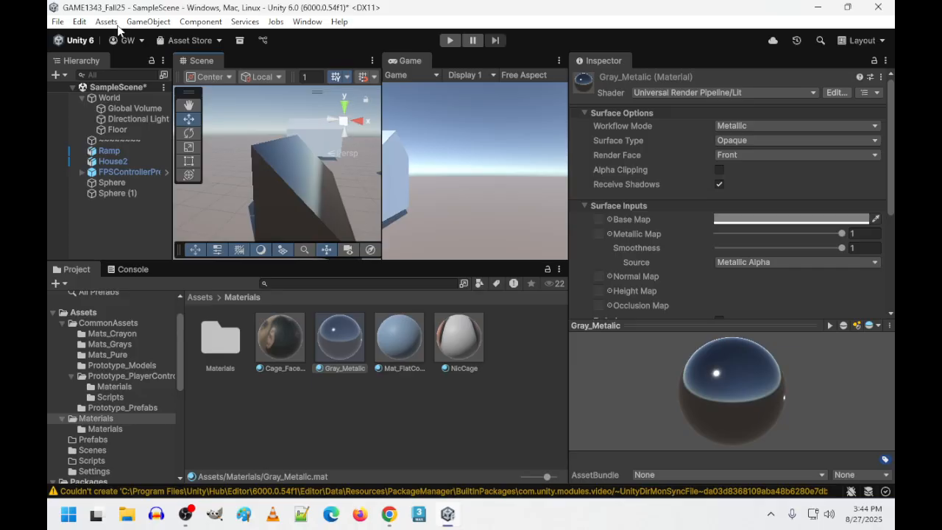
Step: Change the Surface Type of Gray_Metalic to Transparent, sample a dark color for its Base Map, and set its alpha to 128
click(763, 140)
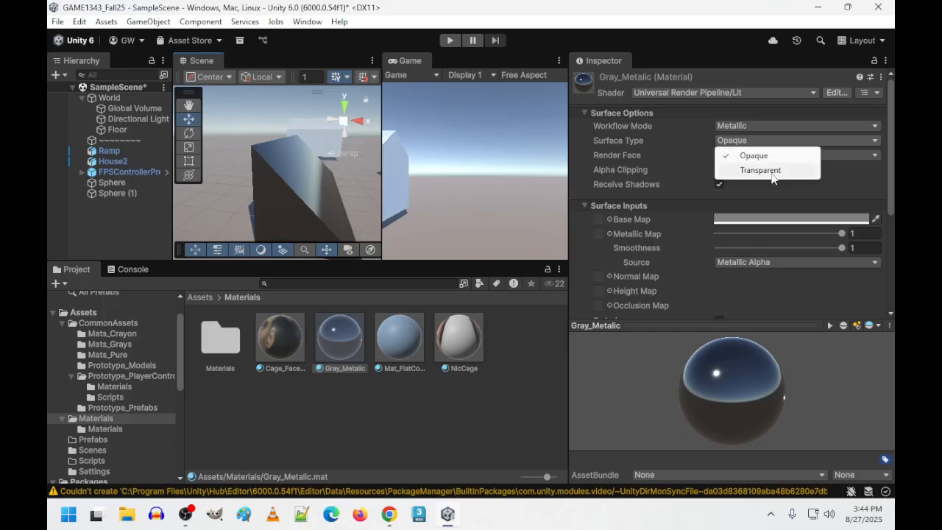
click(771, 174)
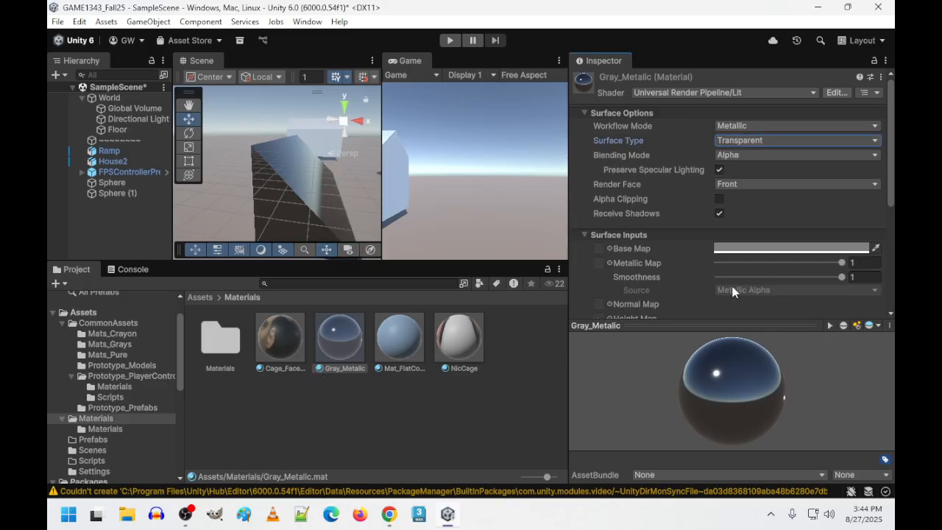
click(875, 248)
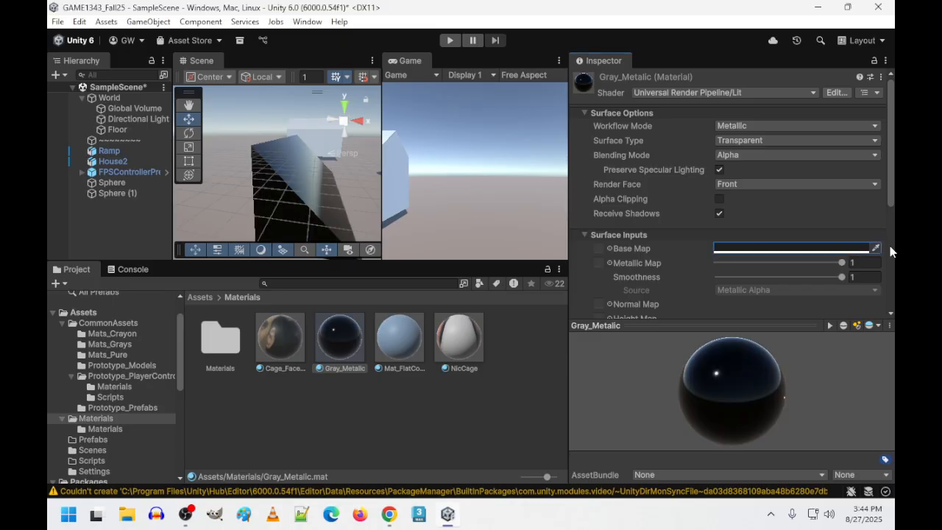
click(848, 249)
click(874, 437)
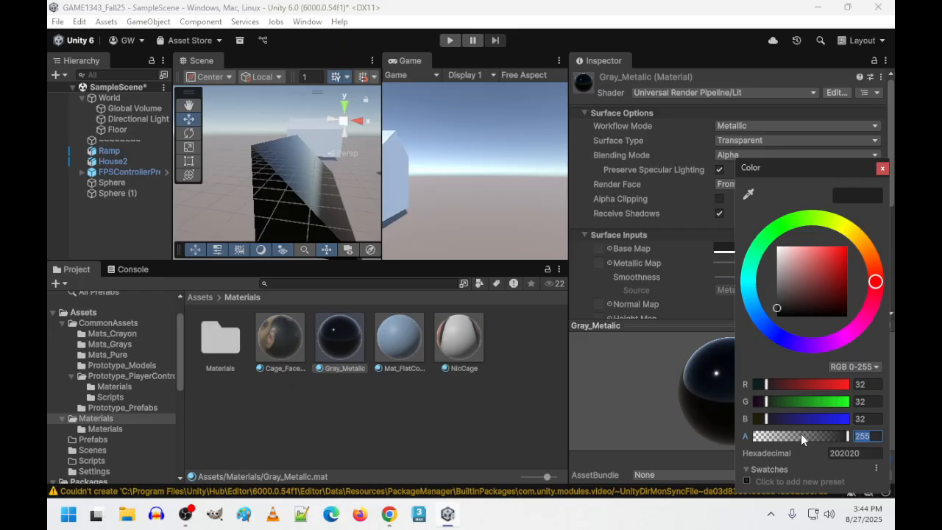
text(128)
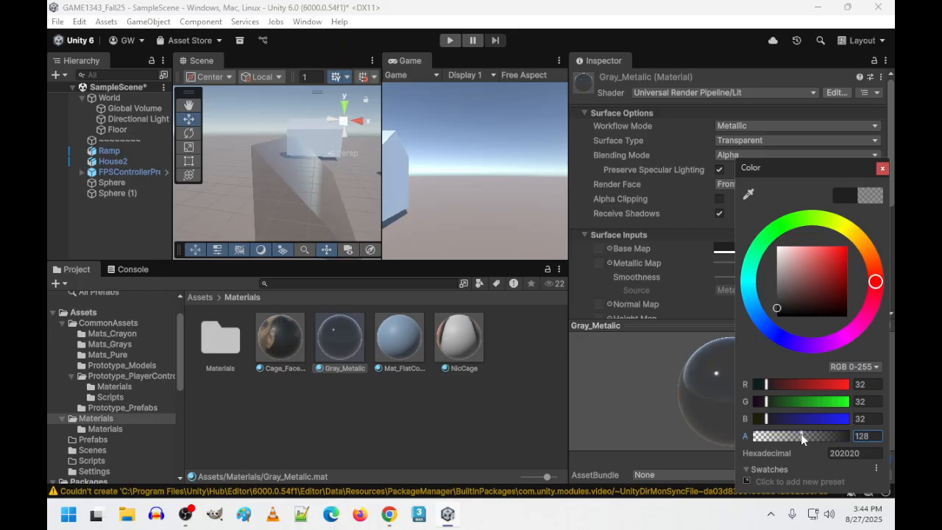
right_drag(353, 204, 292, 158)
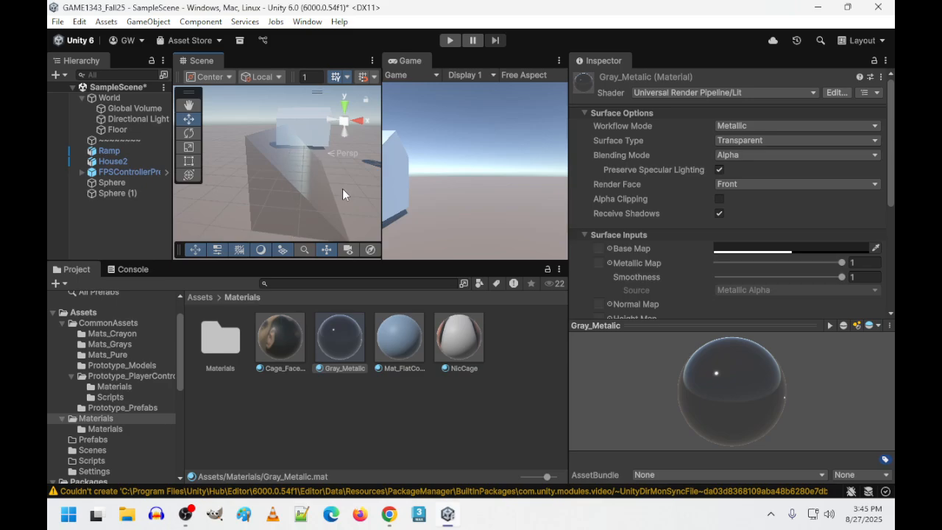
Step: Turn the transparent Gray_Metalic material orange by setting its Base Map red to 255 and green to 128
click(848, 245)
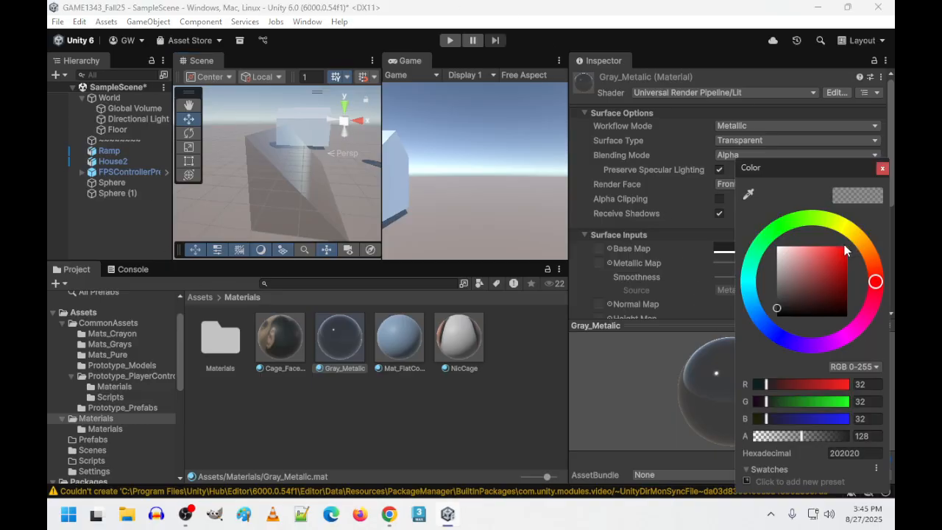
drag(872, 381, 763, 380)
text(1)
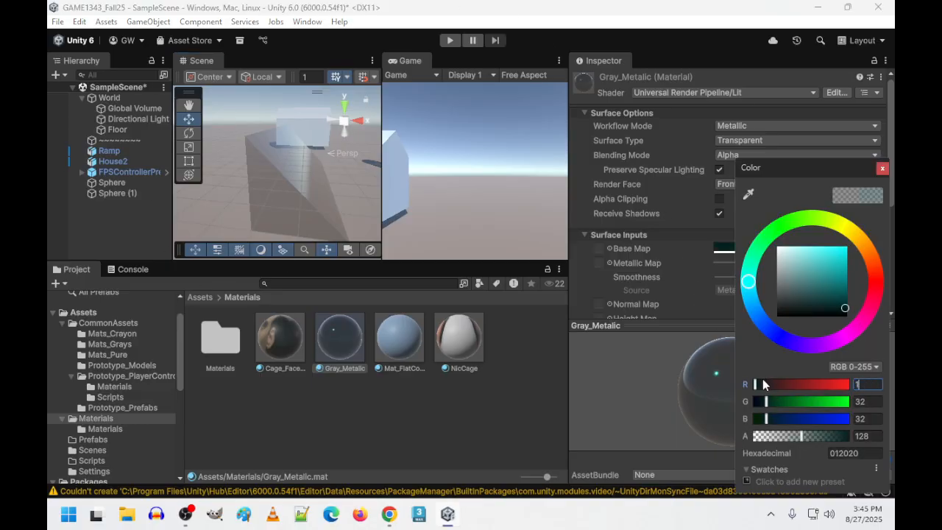
key(Tab)
key(shift+Tab)
text(255)
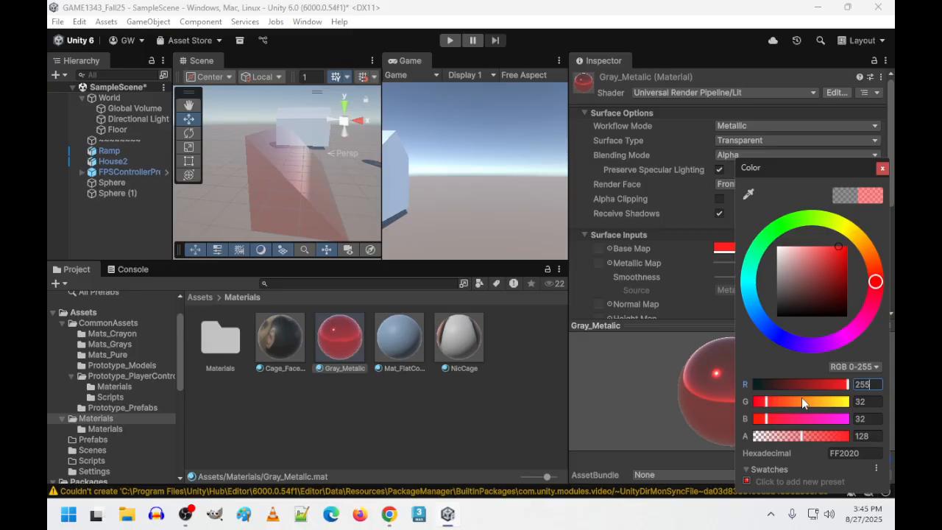
key(Tab)
text(128)
key(Tab)
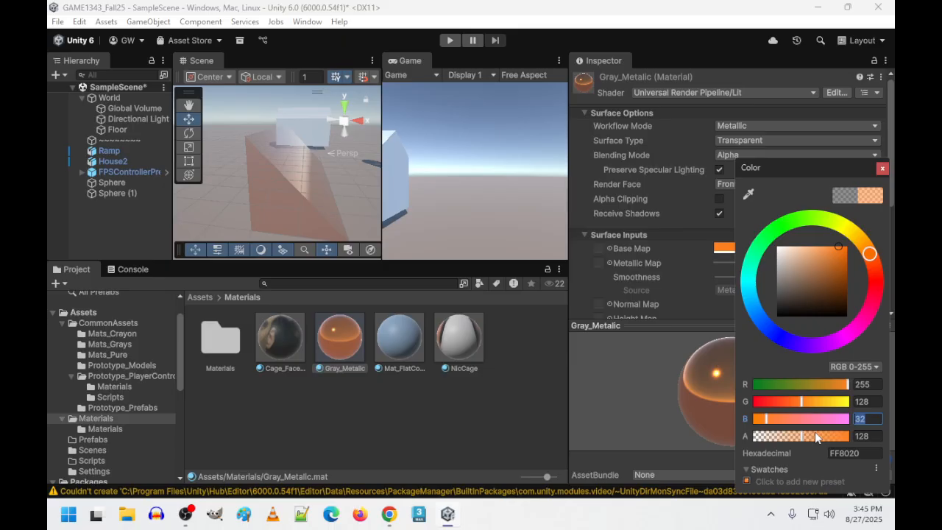
click(319, 171)
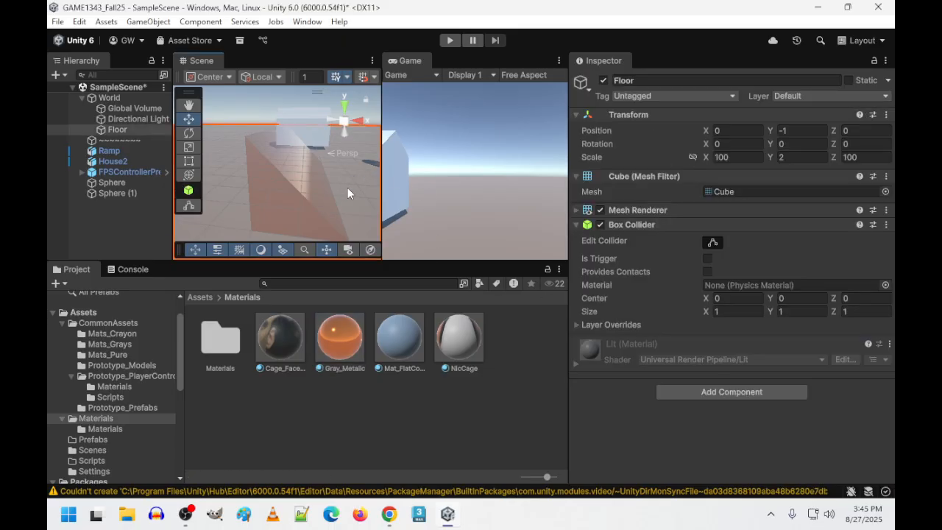
Step: Apply the orange transparent Gray_Metalic material to the magenta player capsule in the scene
right_drag(320, 170, 399, 181)
right_drag(349, 203, 351, 180)
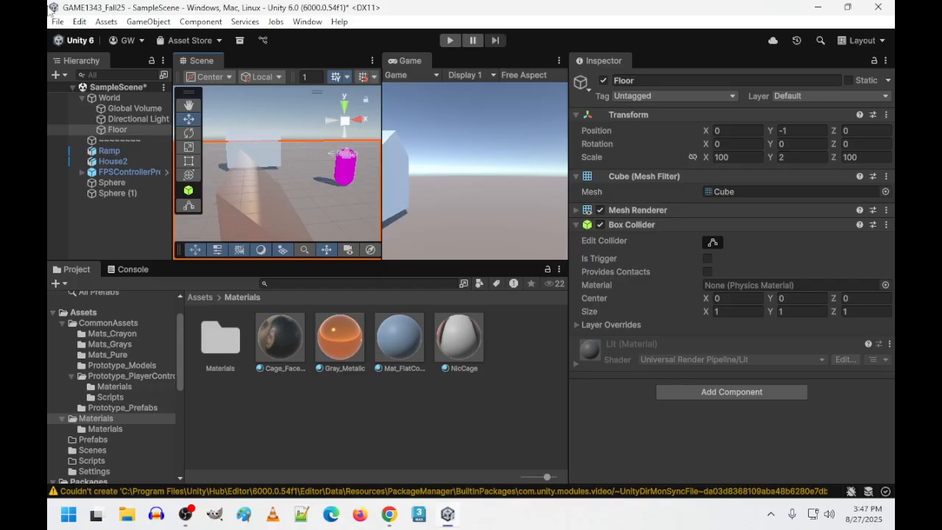
drag(337, 342, 348, 170)
drag(340, 335, 346, 171)
right_drag(346, 170, 787, 212)
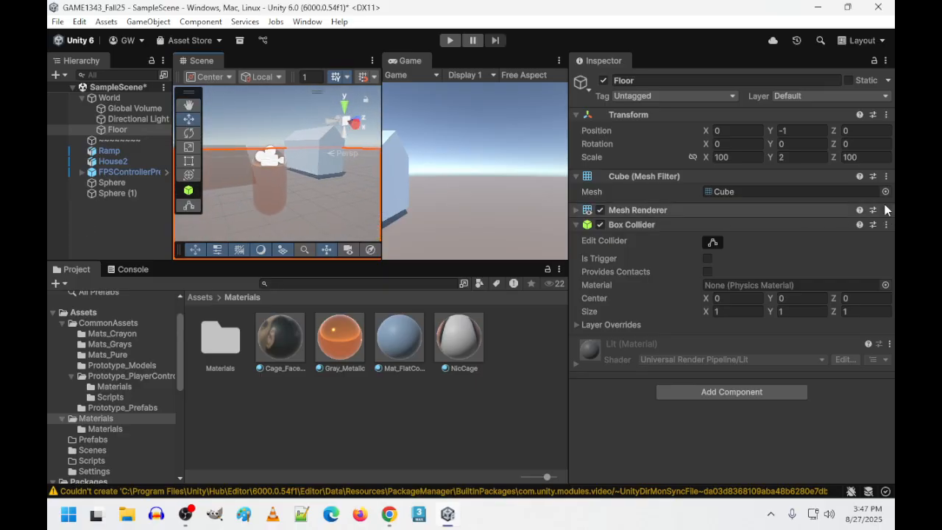
Step: Run the scene in play mode to look around as the player, and stop it
click(449, 40)
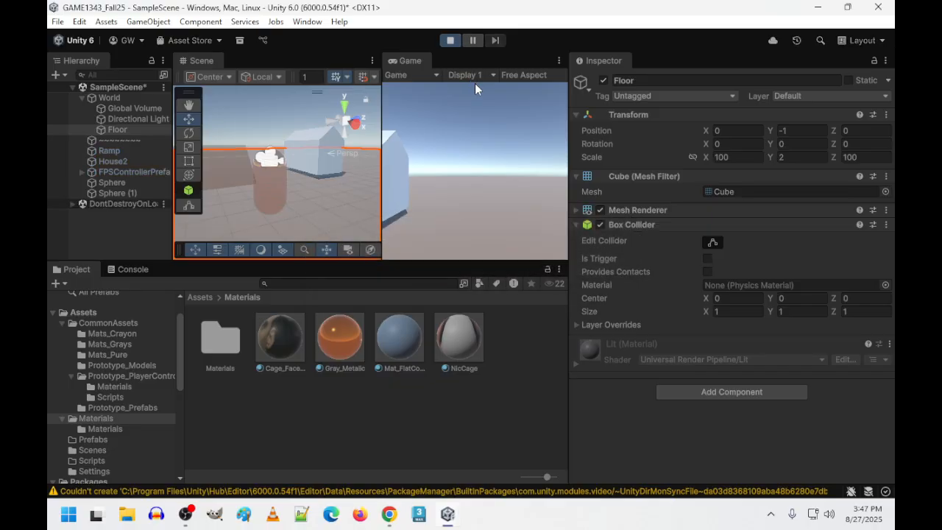
click(513, 180)
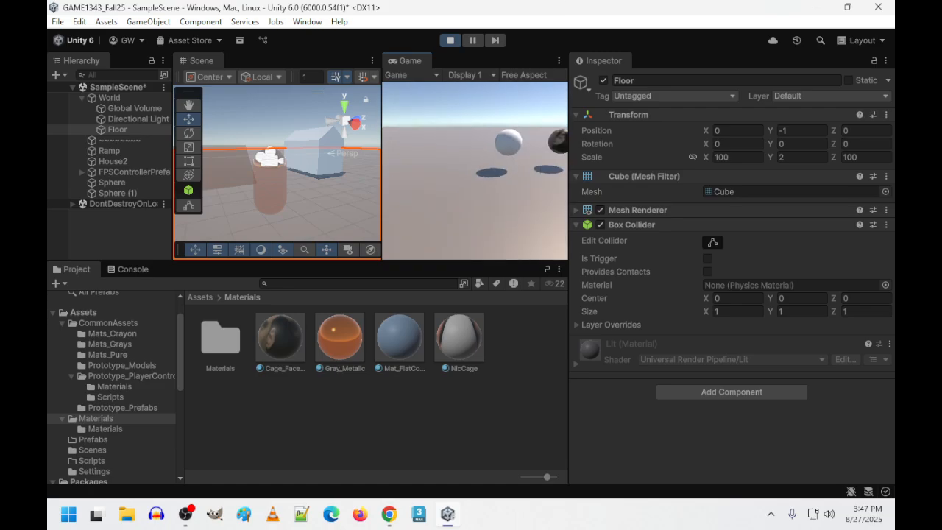
key(Escape)
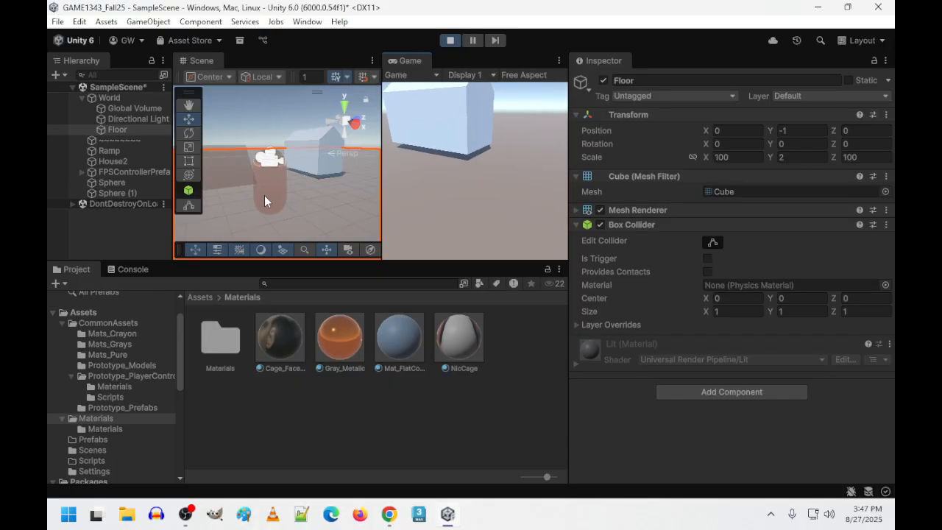
click(450, 39)
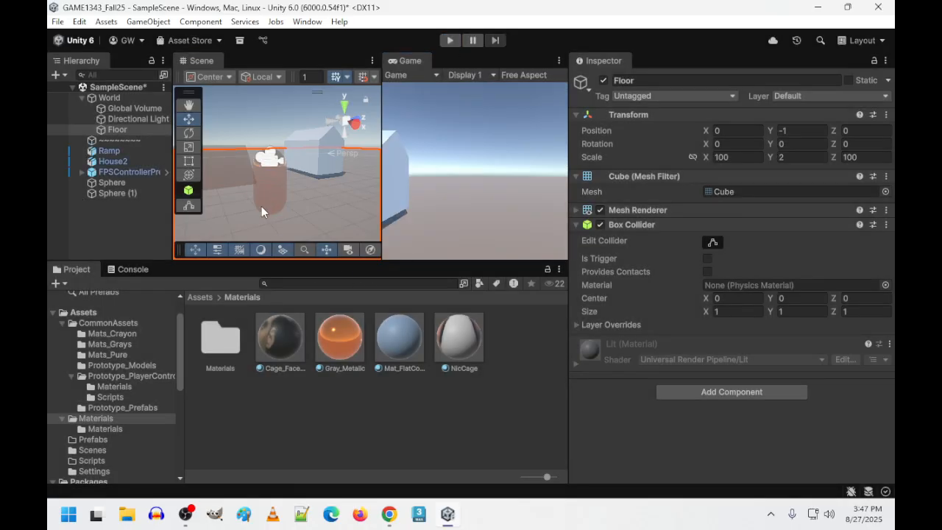
Step: Disable the Mesh Renderer on the FPSControllerPrefab capsule
click(263, 190)
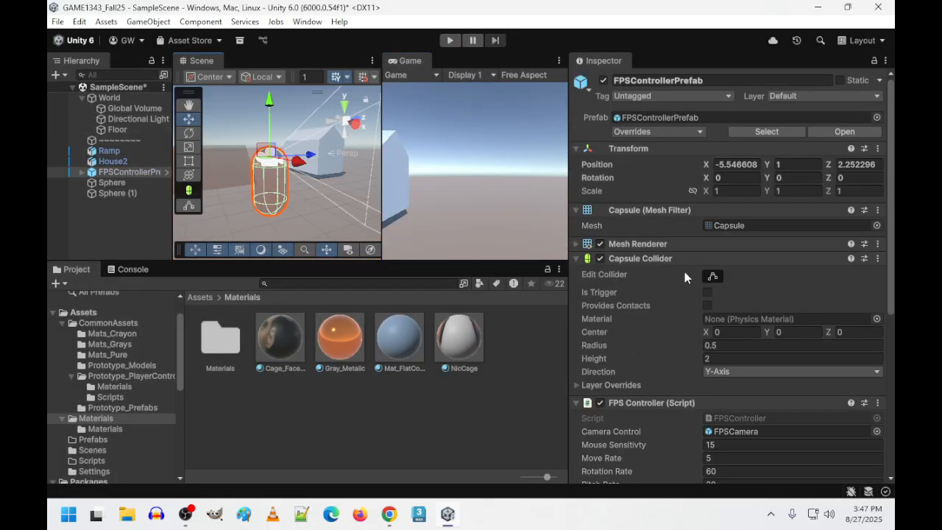
click(600, 243)
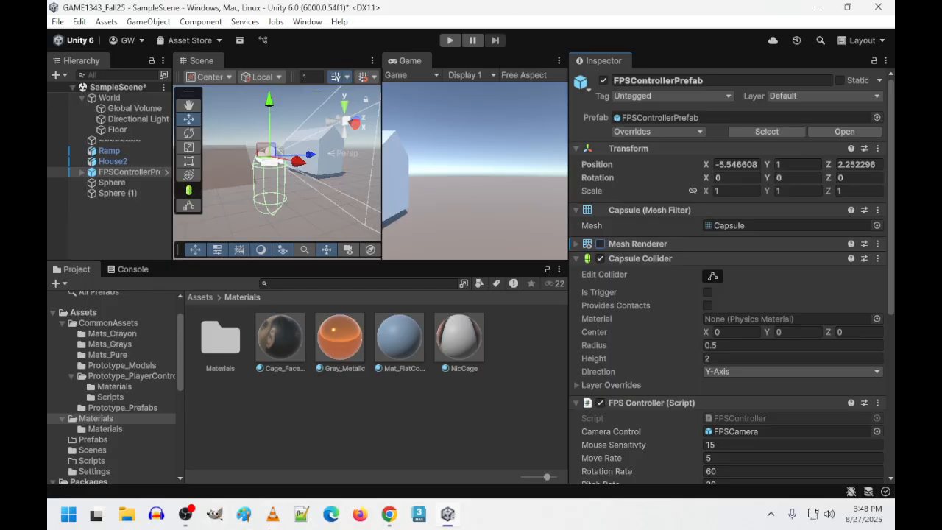
Step: Switch to the Lab01 assignment document in Chrome to review the material and project requirements
mouse_move(389, 513)
click(406, 398)
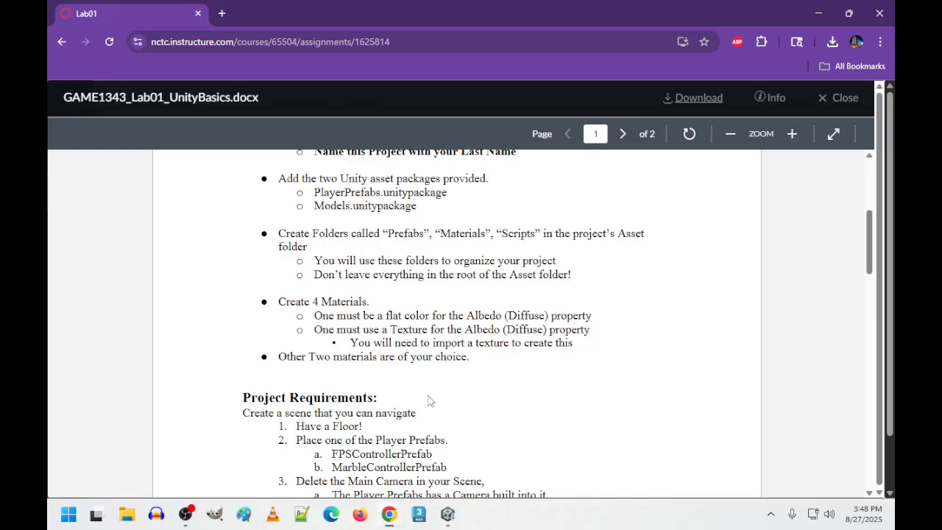
Step: Review the project setup, project requirements and submission requirements in the Lab01 assignment document
scroll(482, 395, down, 1)
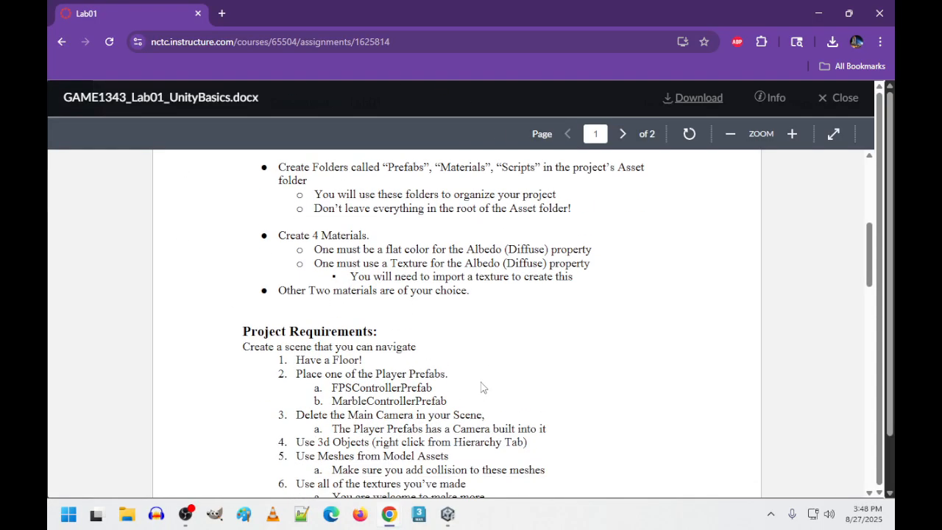
scroll(495, 336, down, 2)
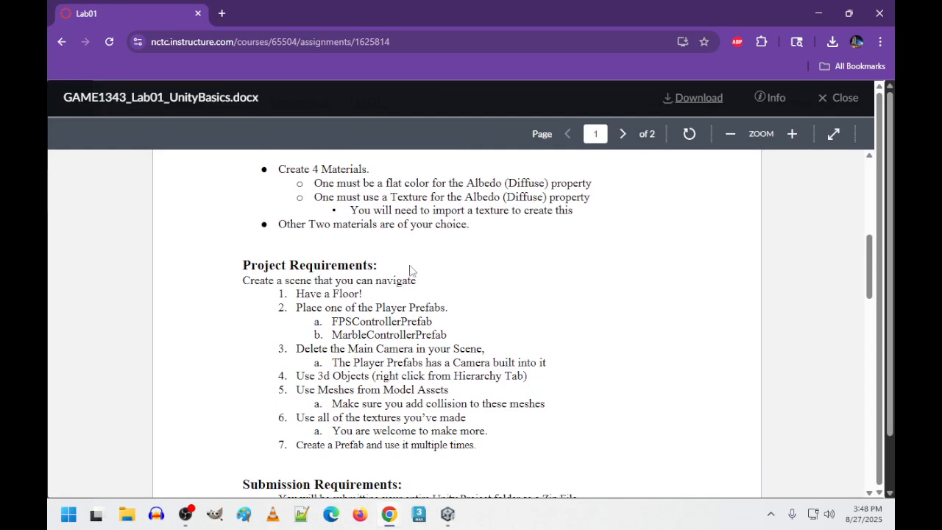
scroll(390, 261, up, 2)
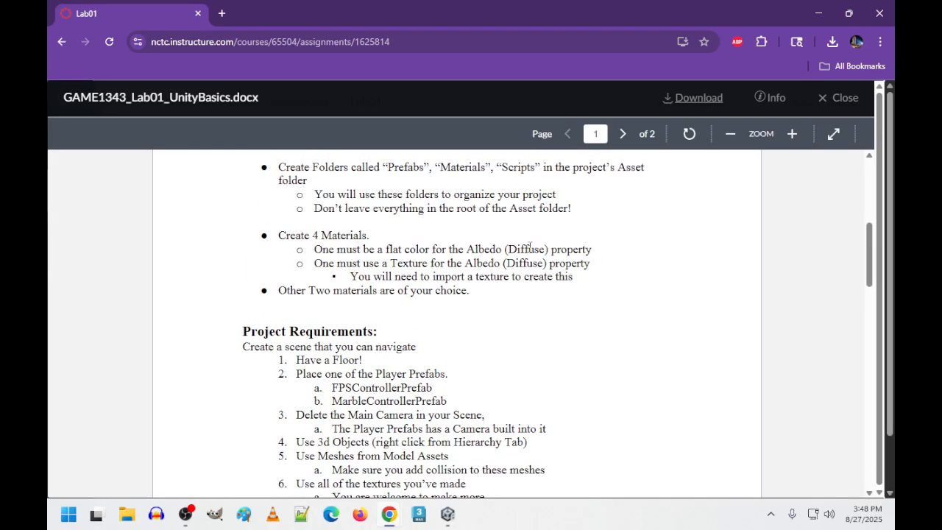
scroll(496, 298, up, 5)
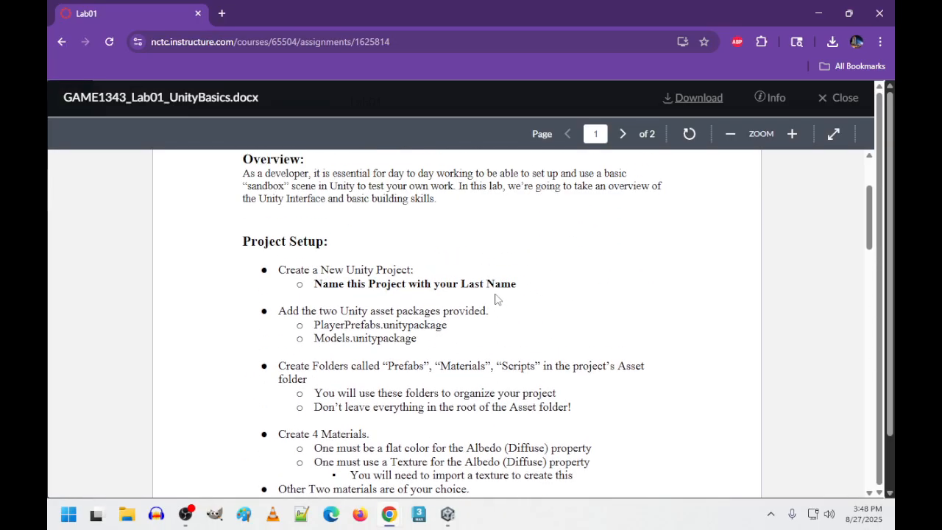
scroll(495, 298, down, 6)
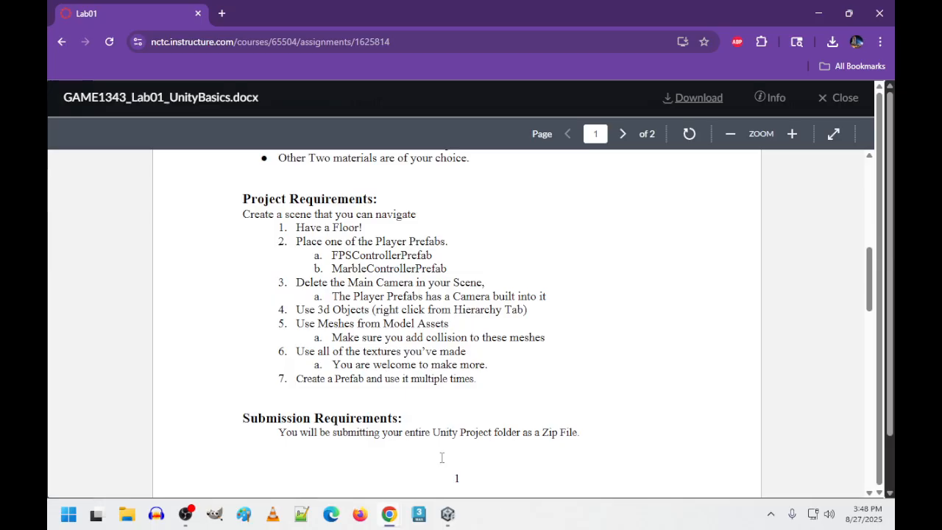
Step: Switch to Unity and look over the object types that can be created in the Hierarchy, including 3D Object
click(448, 515)
right_click(107, 172)
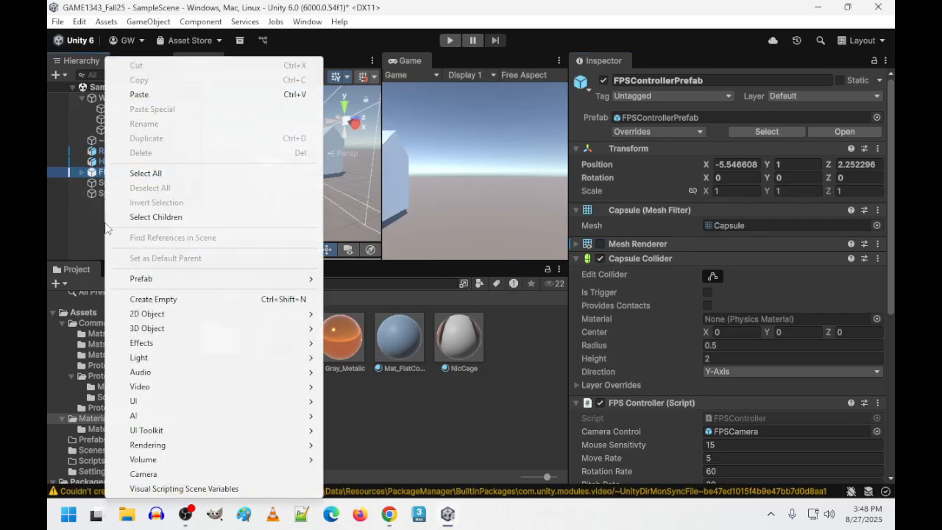
mouse_move(174, 331)
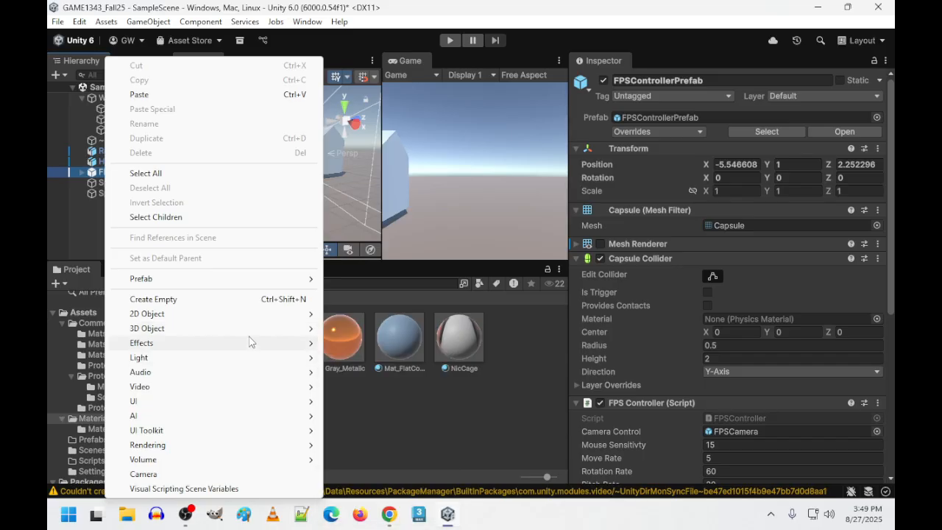
click(443, 233)
click(443, 233)
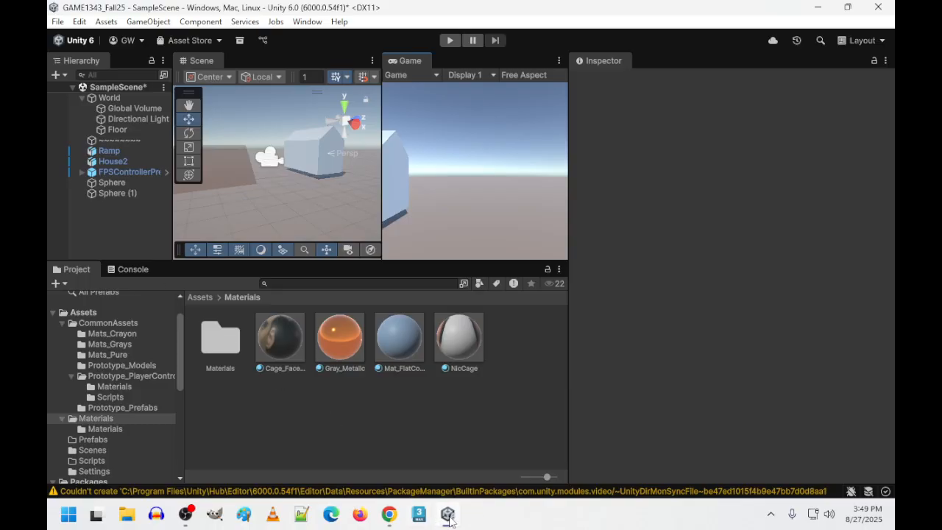
Step: Return to the Lab01 document in Chrome and copy its text from the Overview heading through the project requirements
mouse_move(434, 518)
mouse_move(388, 515)
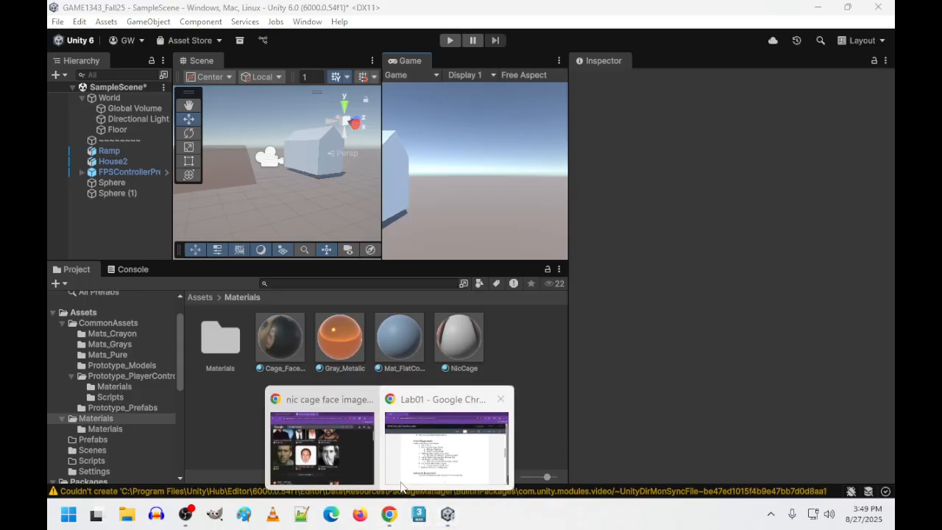
click(434, 456)
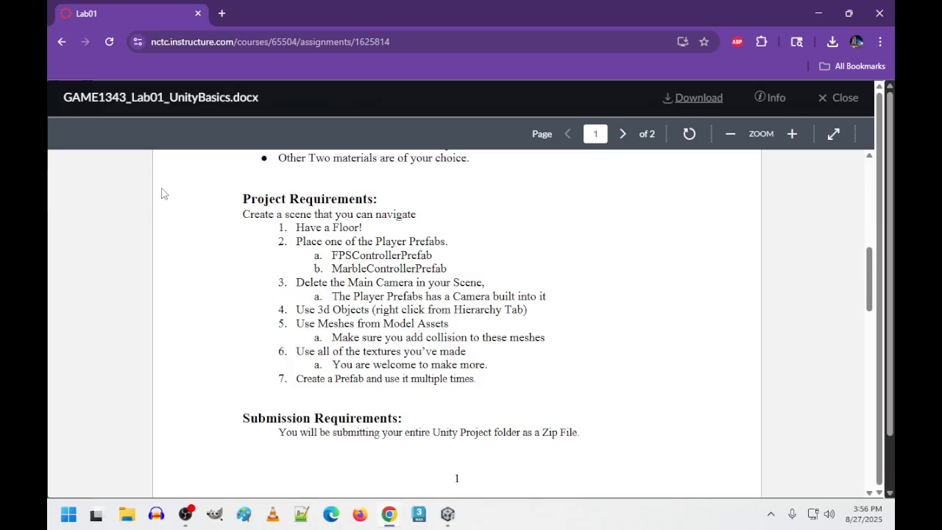
drag(484, 378, 257, 294)
right_click(270, 302)
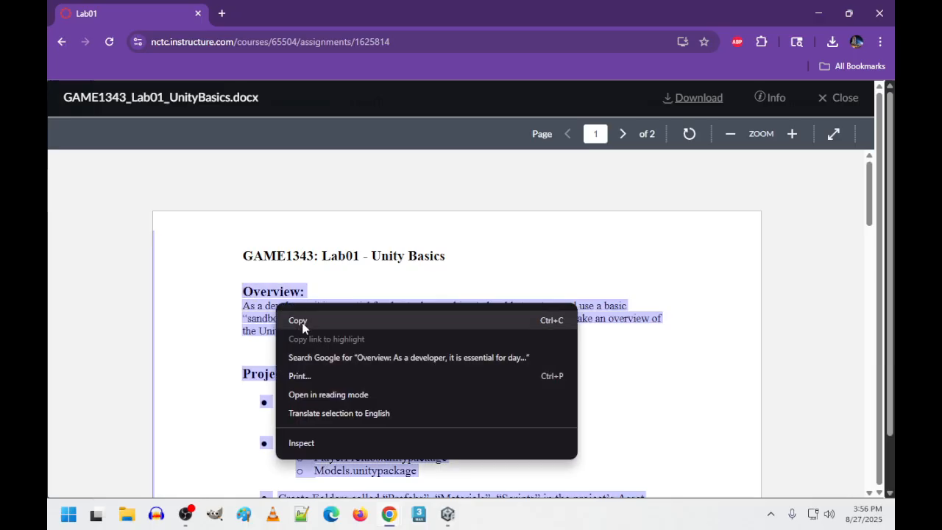
click(302, 323)
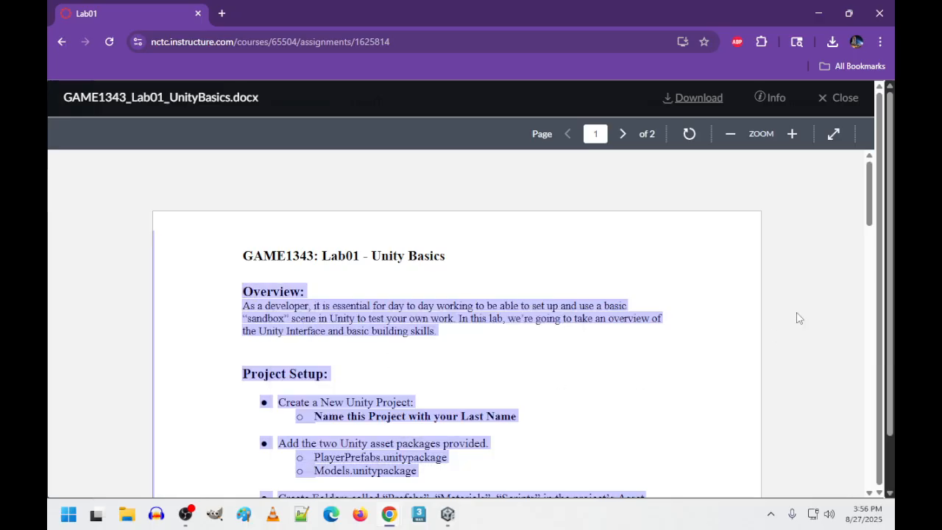
Step: Close the document preview and check the submission type, due date and editing option on the Lab01 assignment page
click(844, 101)
click(407, 324)
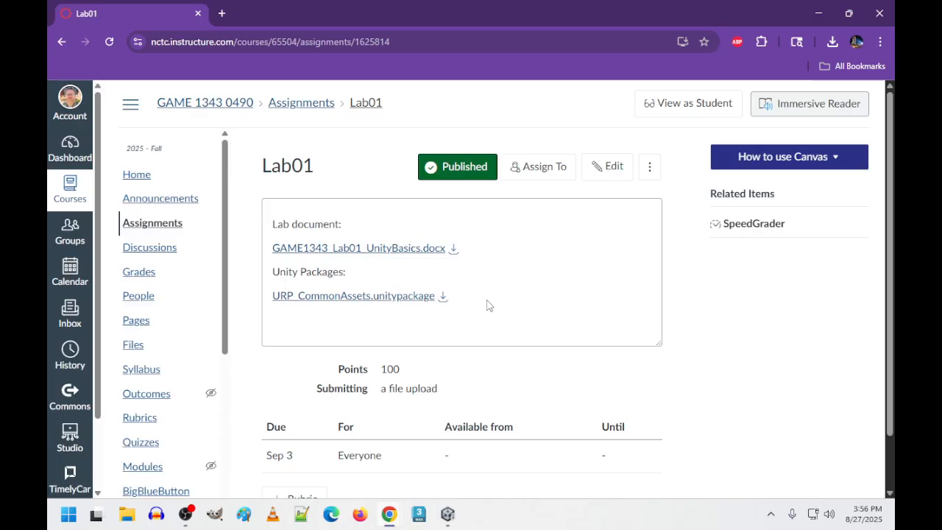
scroll(490, 296, down, 1)
scroll(499, 280, up, 1)
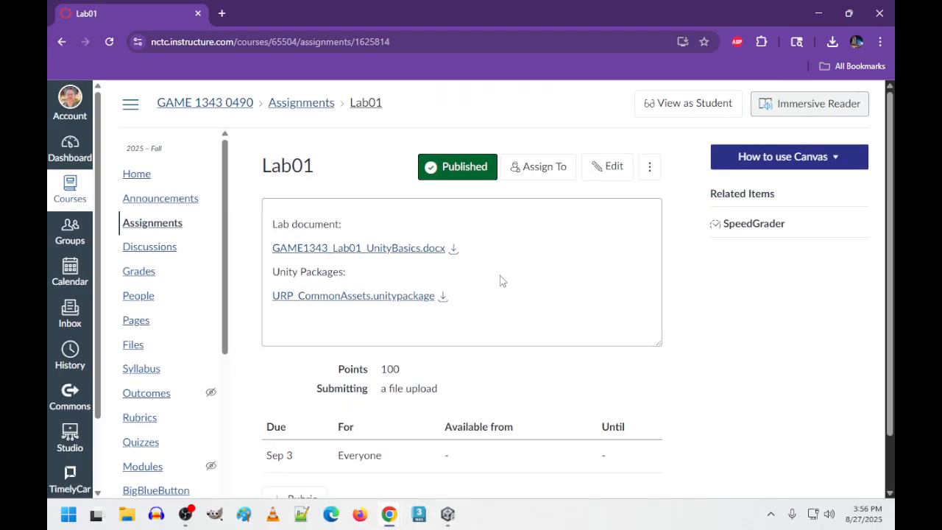
click(612, 177)
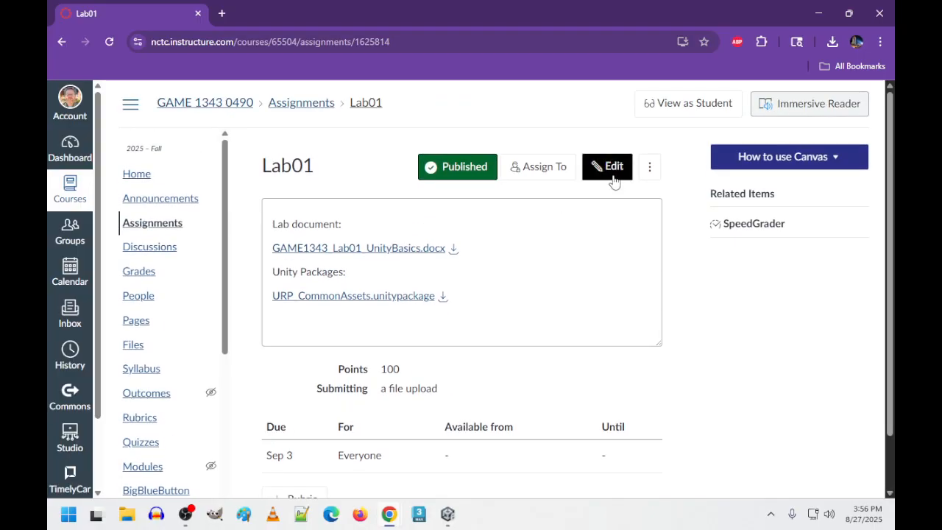
Step: Switch to Unity, widen the Scene view to frame the spheres, ramp and house, and capture a screenshot of it
click(447, 514)
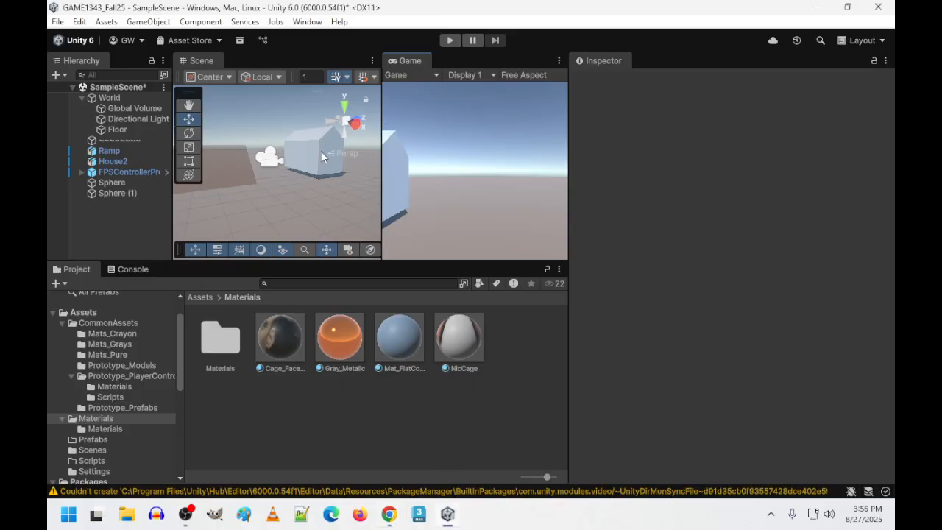
click(223, 167)
drag(382, 114, 547, 112)
right_drag(316, 177, 149, 218)
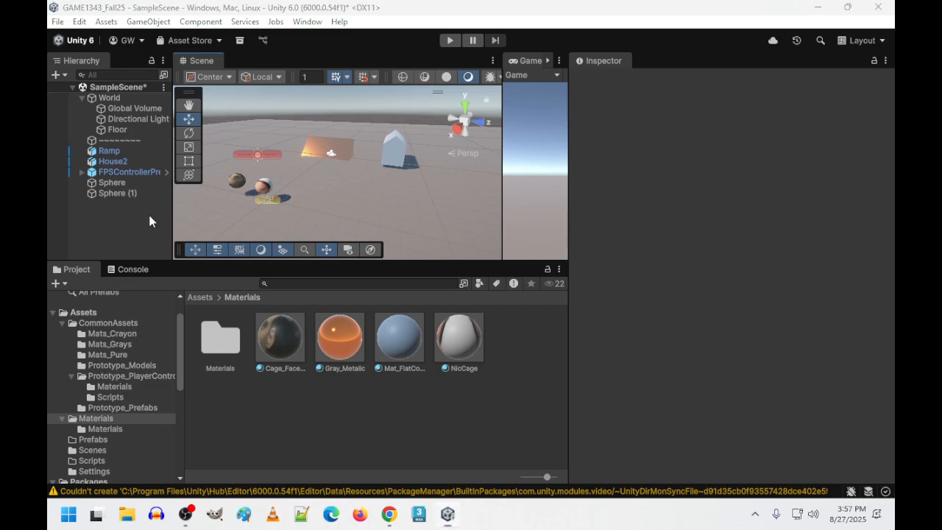
key(super+shift+s)
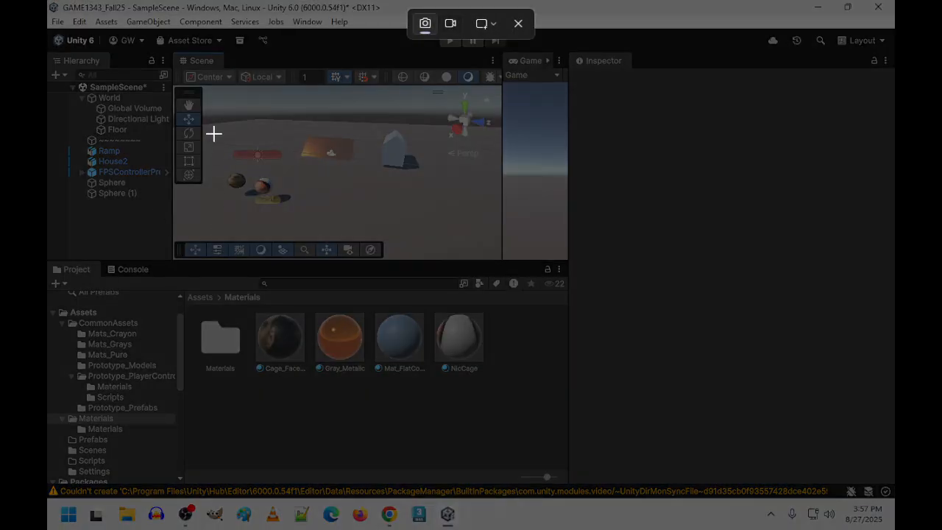
drag(173, 82, 501, 259)
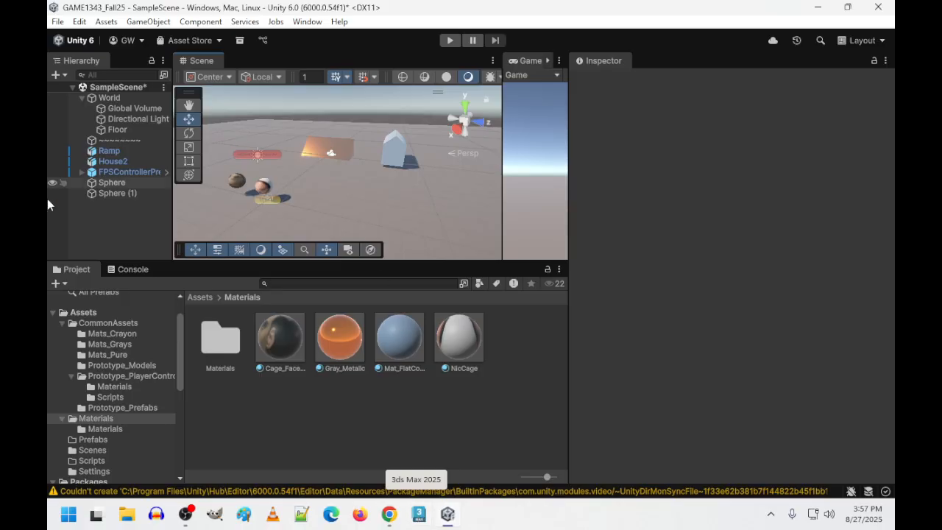
Step: Open Paint, paste the Scene view screenshot into a blank image, and crop the canvas to the pasted picture
click(243, 514)
key(ctrl+v)
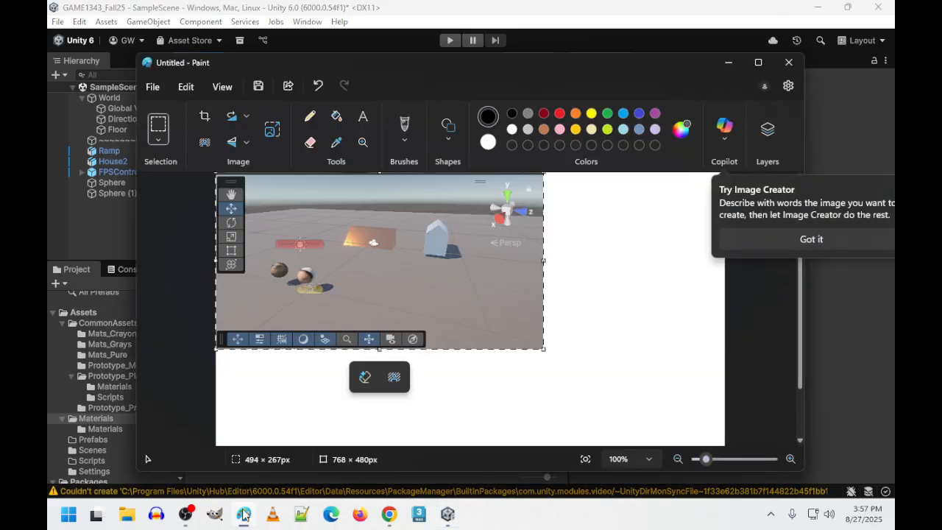
click(185, 87)
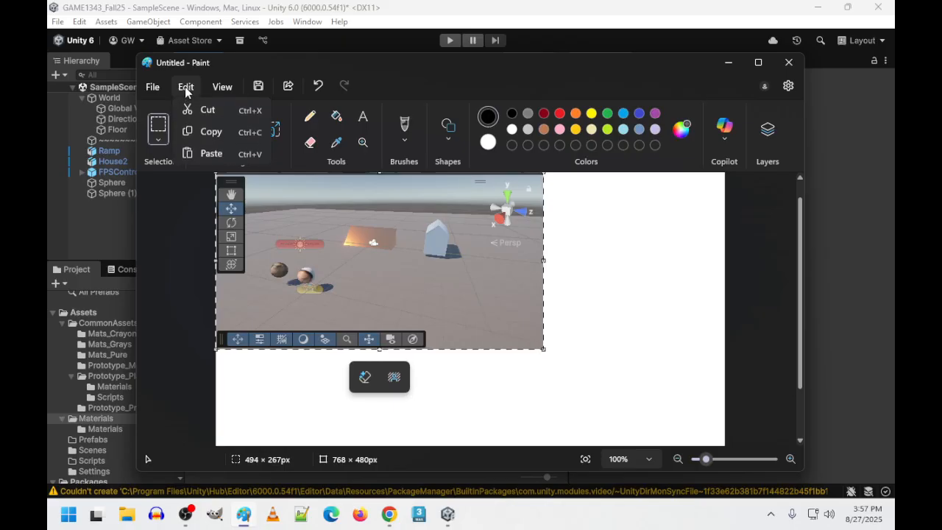
click(180, 233)
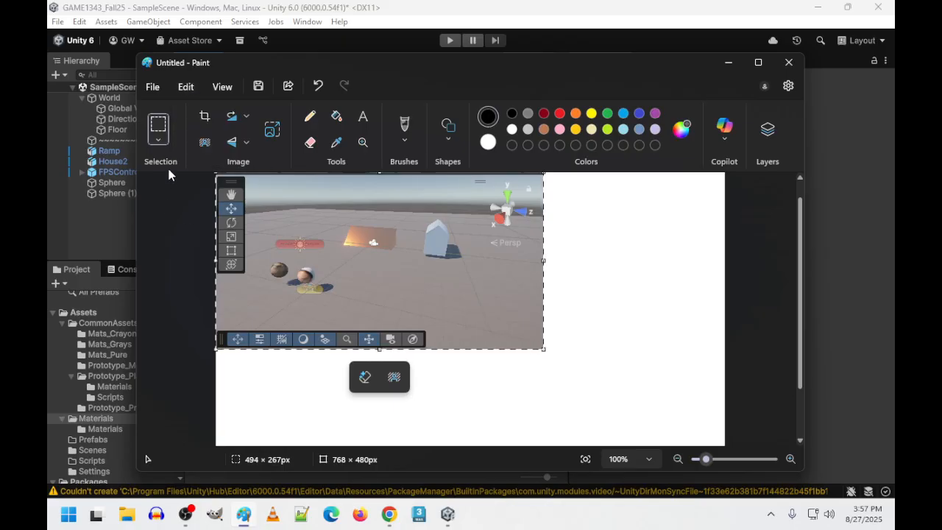
click(205, 116)
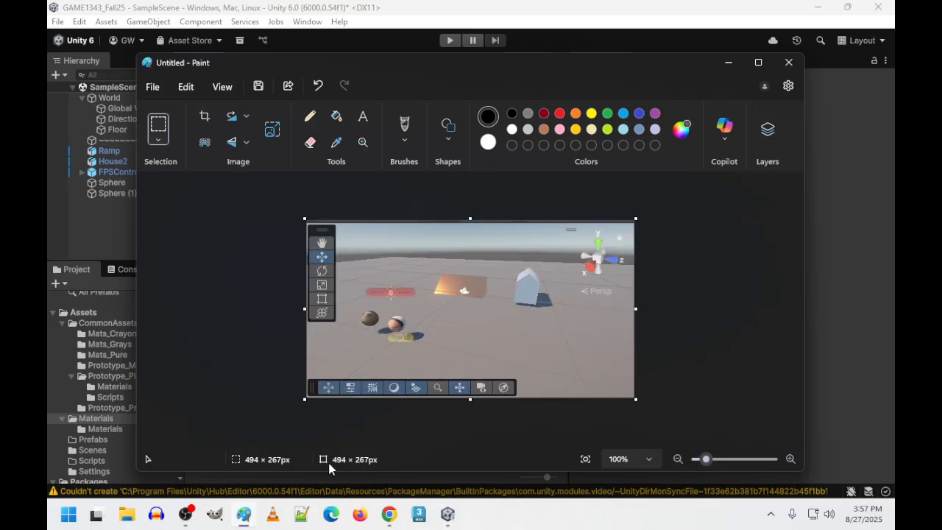
Step: Save the cropped screenshot to the Desktop as a PNG picture named Lab01_ followed by the student's last name
click(152, 87)
mouse_move(194, 224)
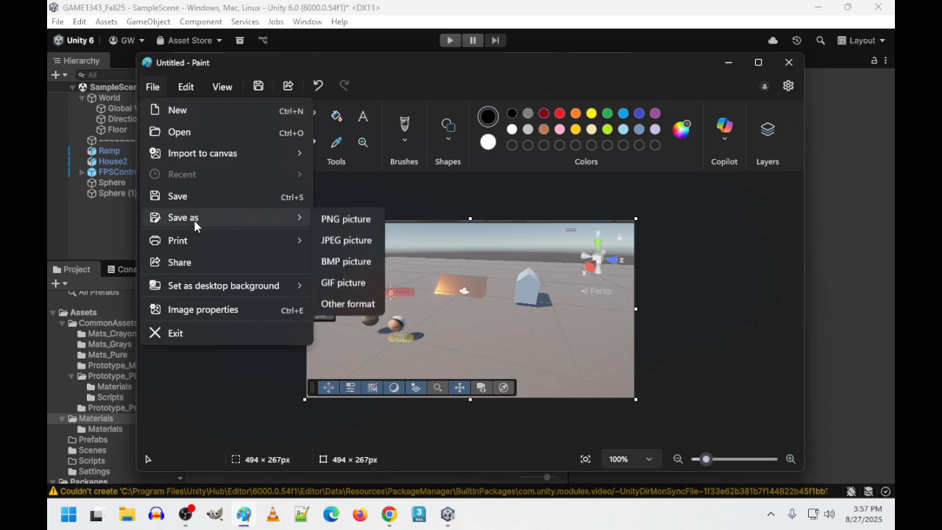
click(346, 220)
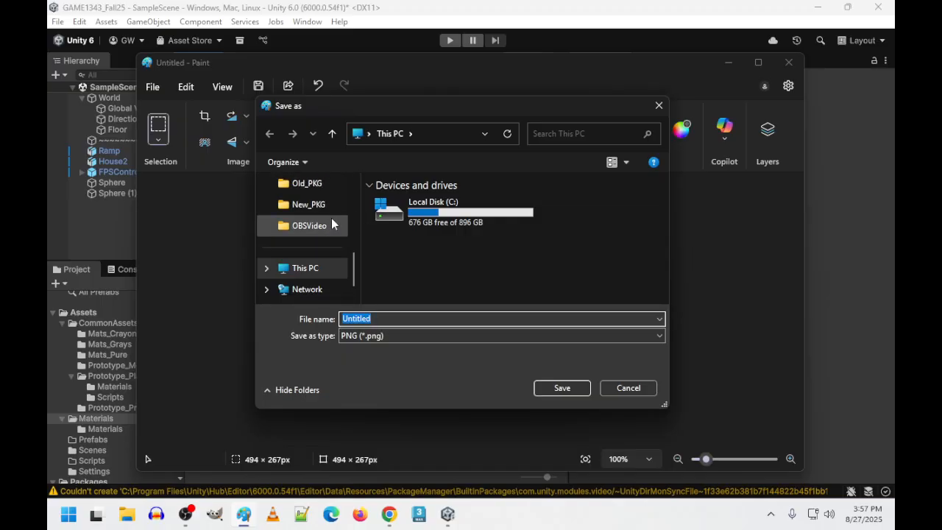
scroll(337, 232, up, 5)
click(304, 209)
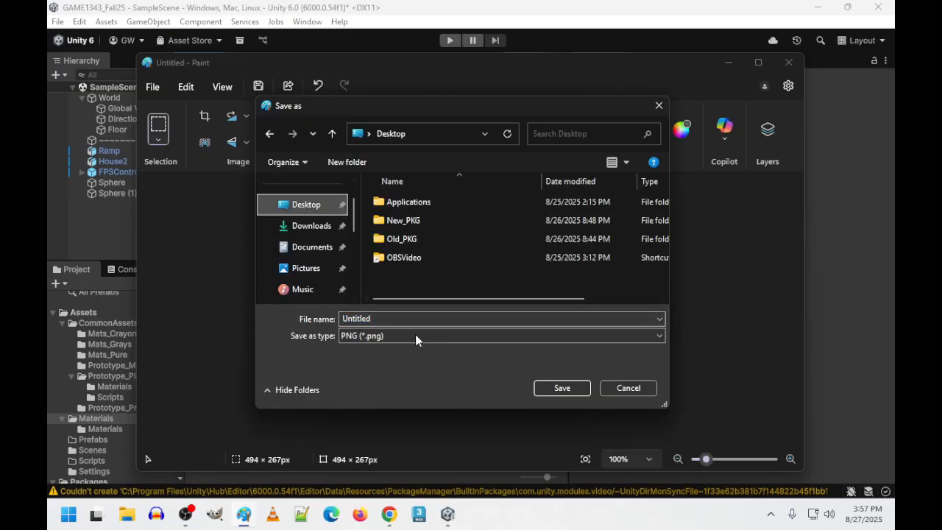
click(390, 317)
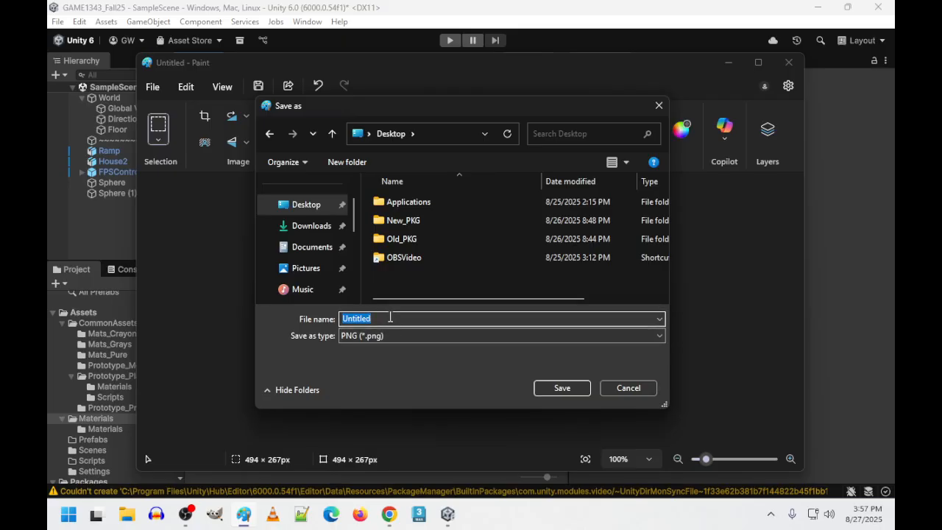
text(Lab01_Walek)
key(Return)
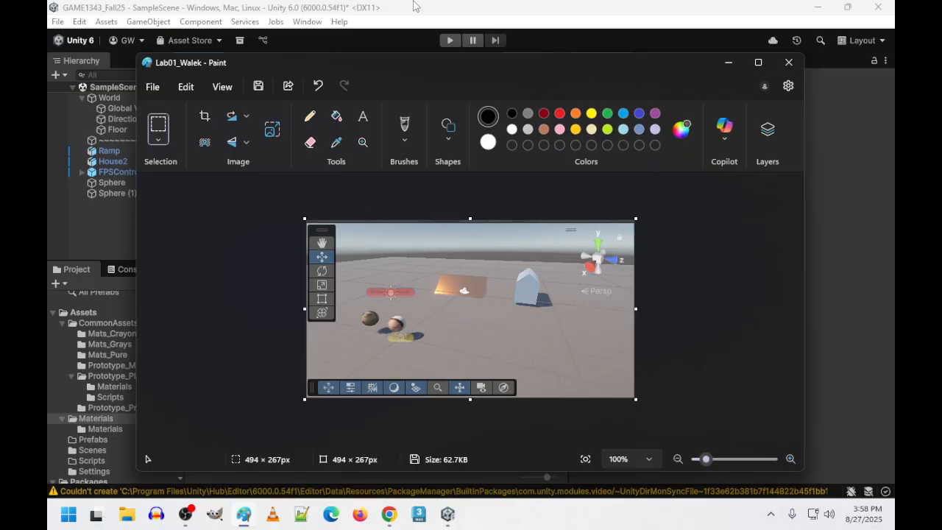
Step: Shrink and move the Unity window and minimize Paint and Chrome to check the saved screenshot on the desktop
double_click(470, 15)
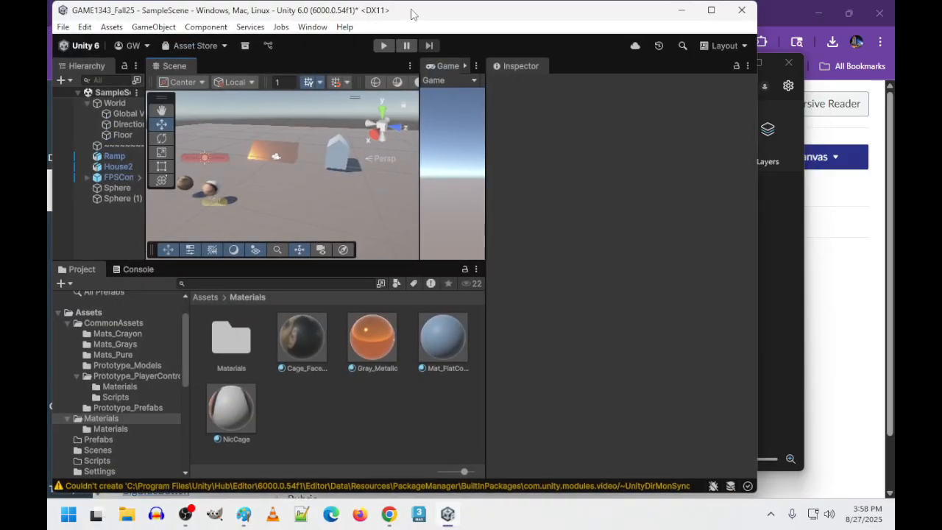
mouse_move(414, 13)
mouse_down()
mouse_move(557, 112)
mouse_move(536, 116)
mouse_up()
click(728, 63)
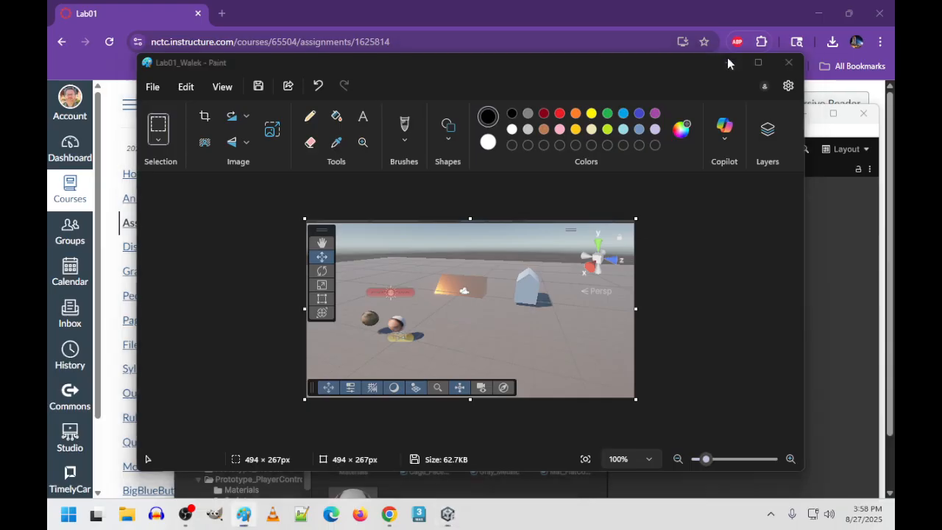
click(818, 14)
click(66, 23)
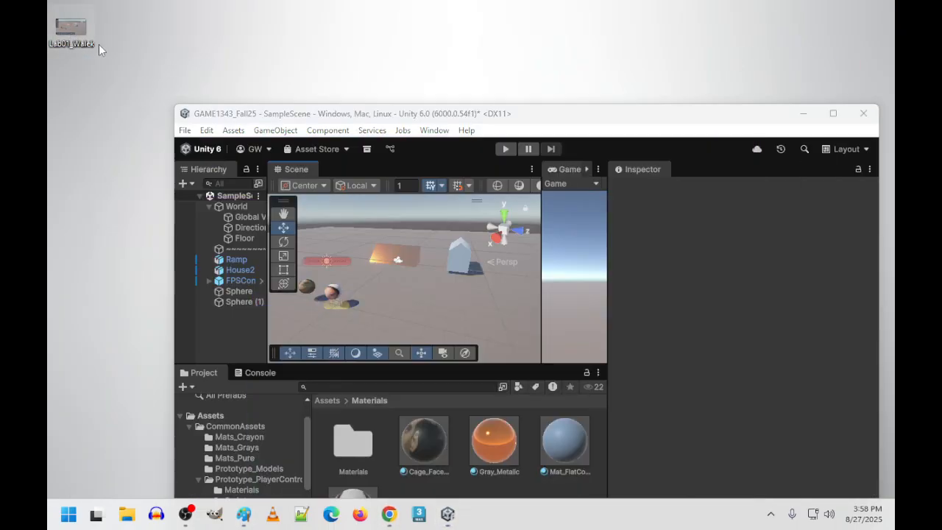
Step: Maximize Unity, capture another screenshot of the Scene view, and switch to Paint
double_click(610, 114)
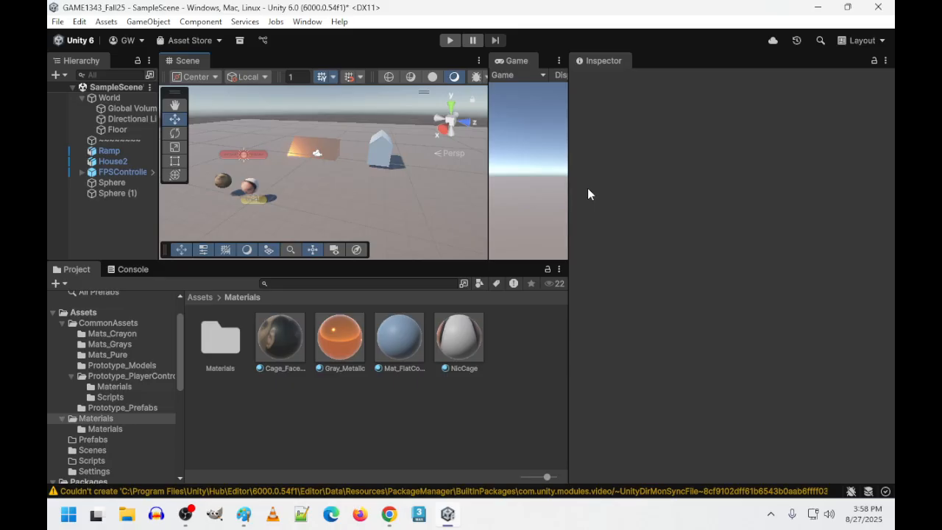
key(super+shift+s)
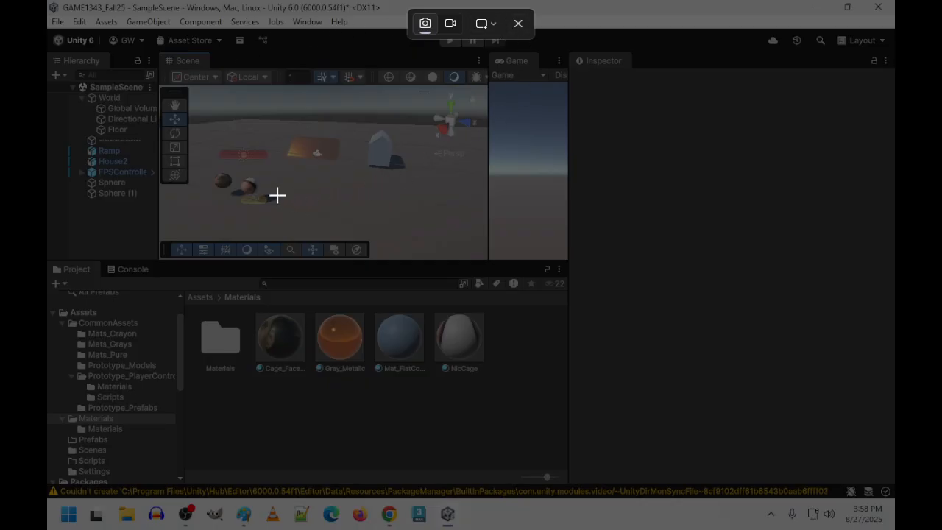
drag(156, 85, 490, 262)
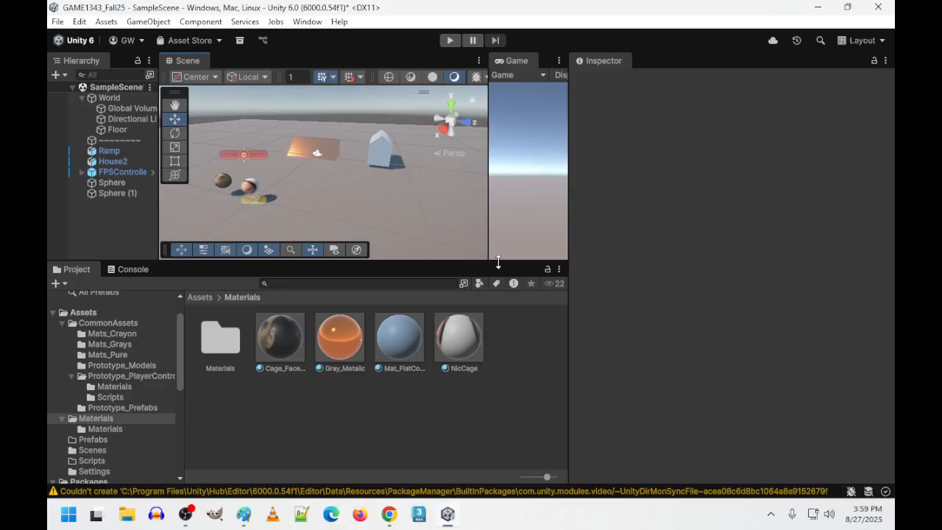
click(245, 515)
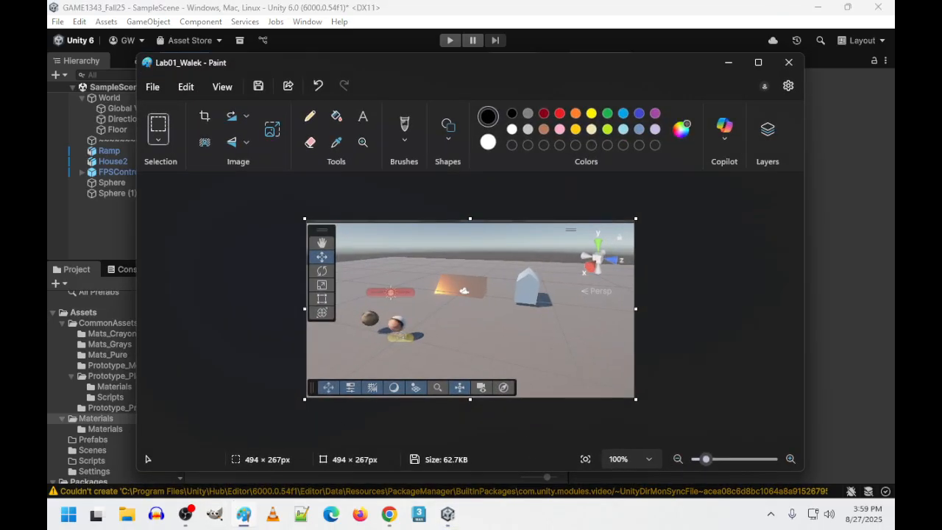
Step: Reopen Paint with a blank image, paste the new Scene view screenshot, and crop the canvas to the pasted picture
click(796, 66)
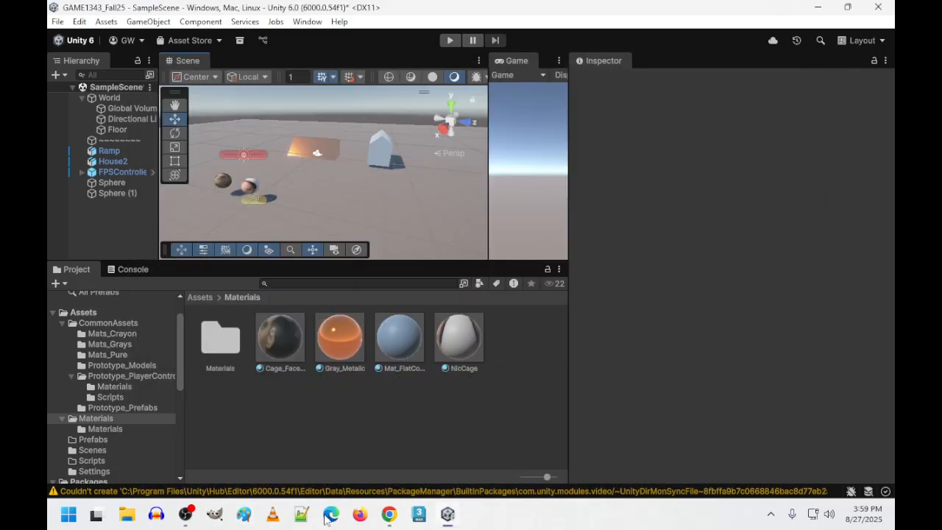
click(244, 516)
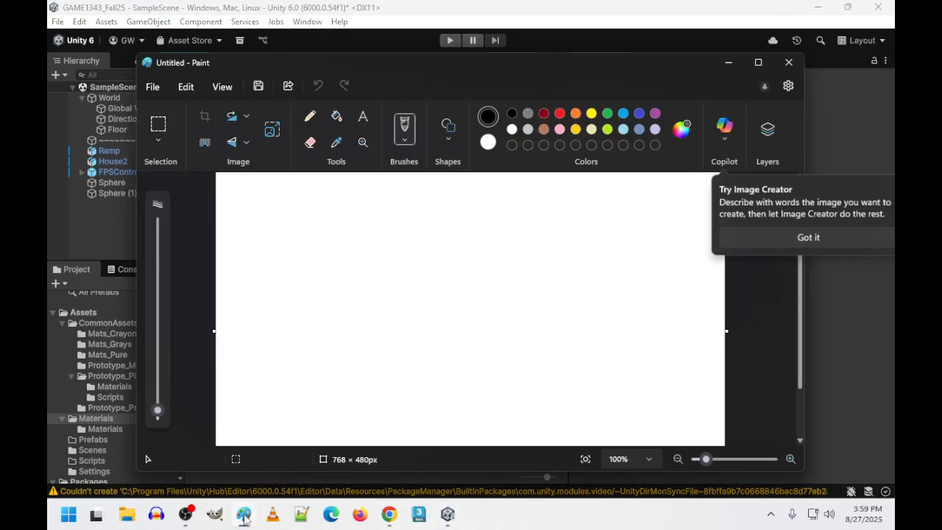
click(804, 240)
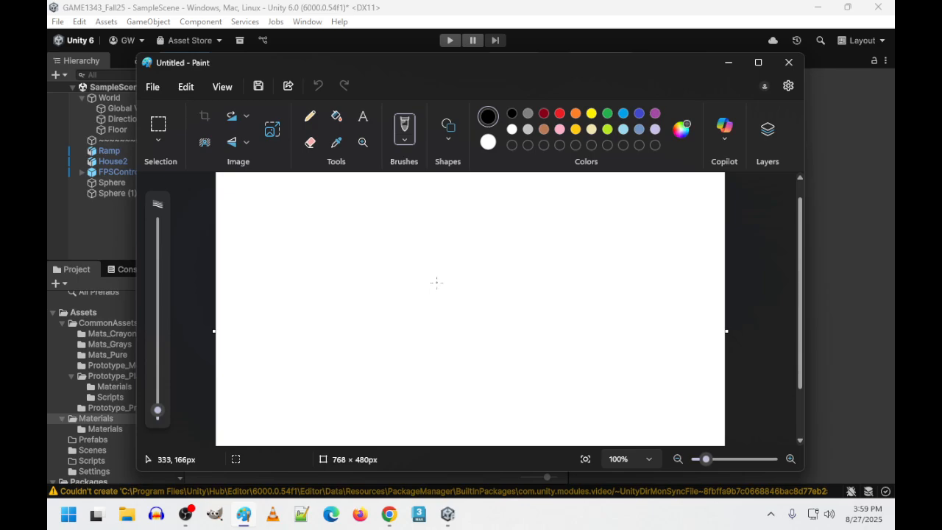
key(ctrl+v)
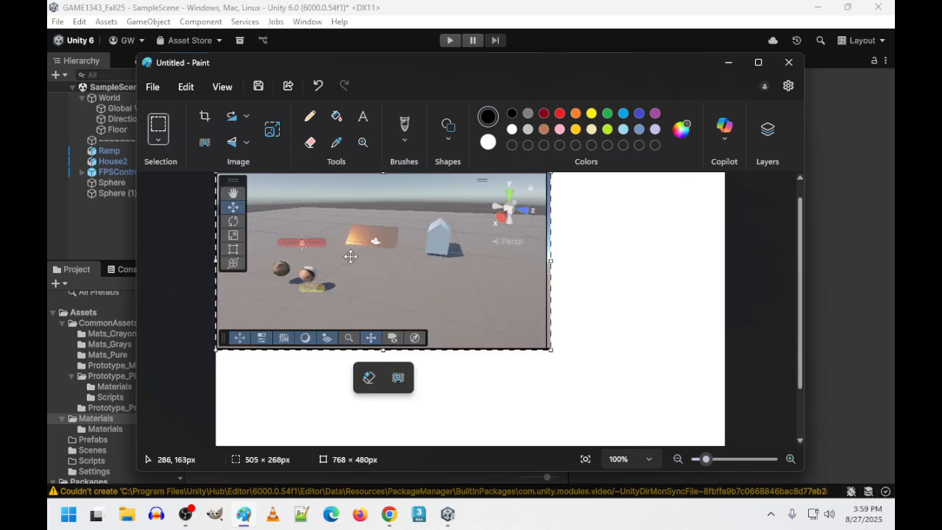
click(205, 121)
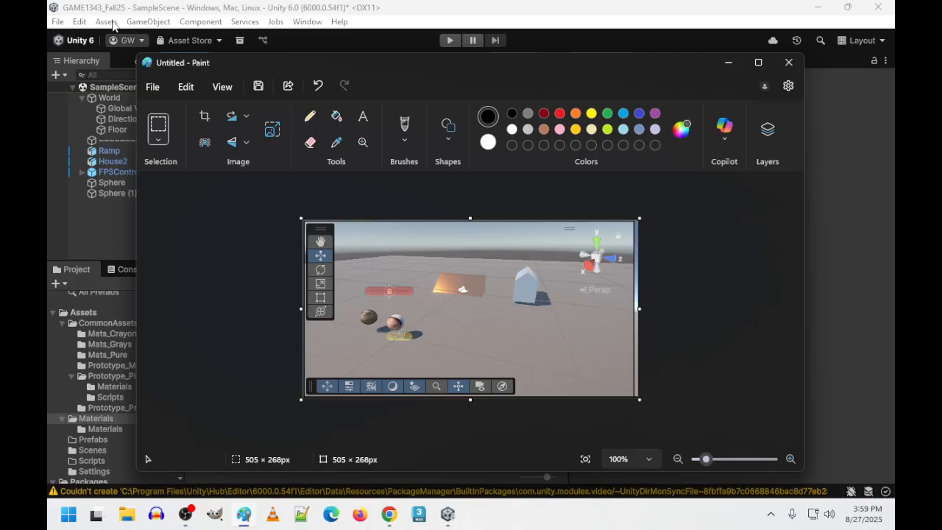
Step: Save the cropped screenshot to the Desktop as a PNG picture named Lab01_ followed by the student's last name and 2
click(152, 87)
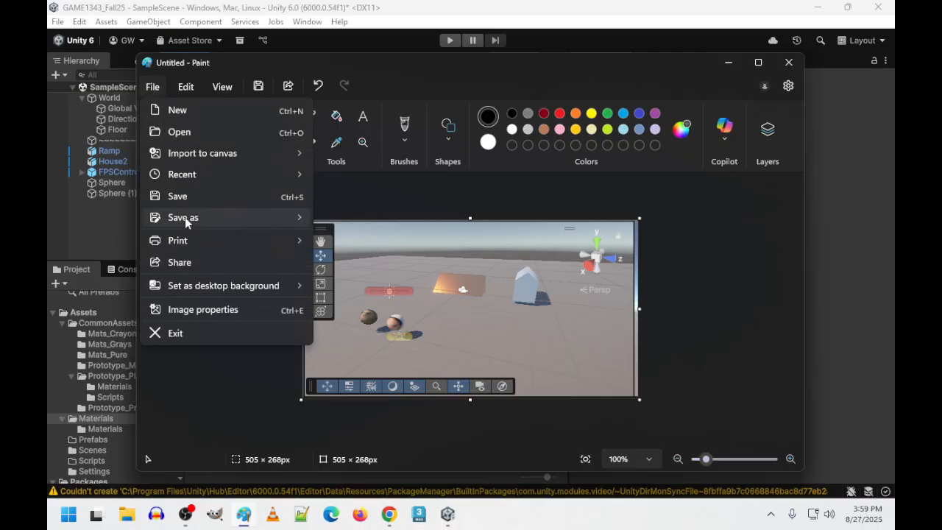
mouse_move(185, 217)
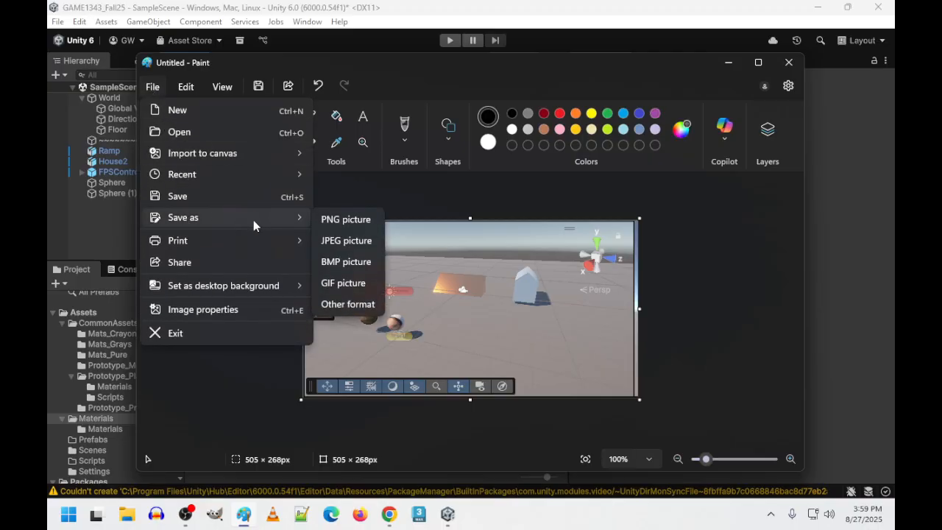
click(353, 220)
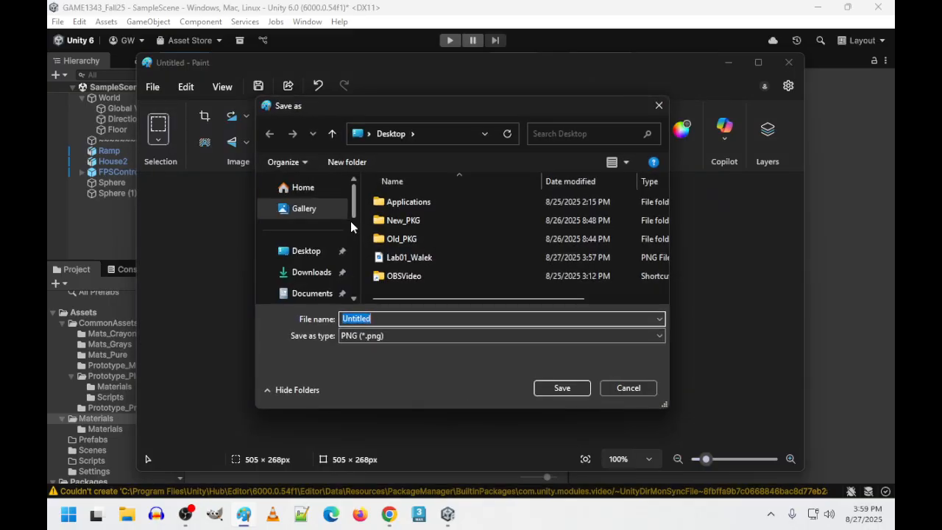
text(Lab)
key(Down)
key(Left)
key(Left)
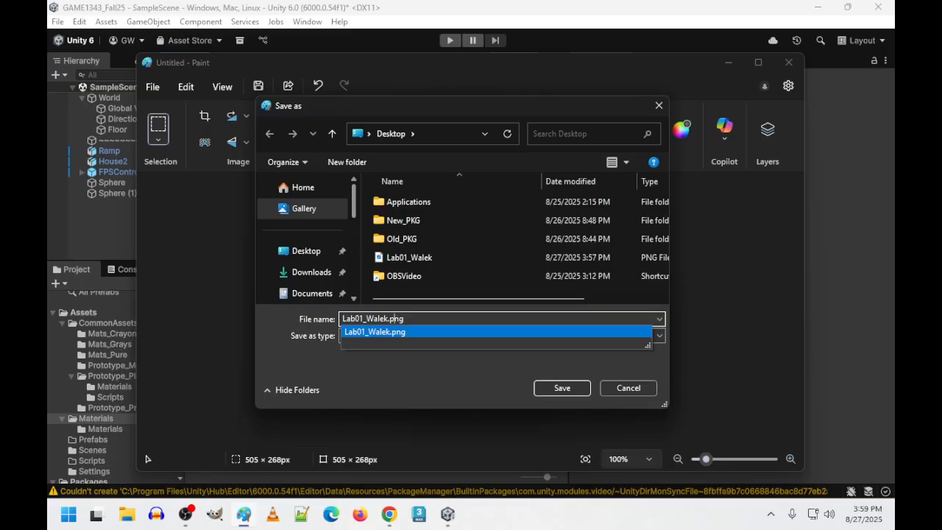
key(Left)
key(Left)
text(2)
key(Return)
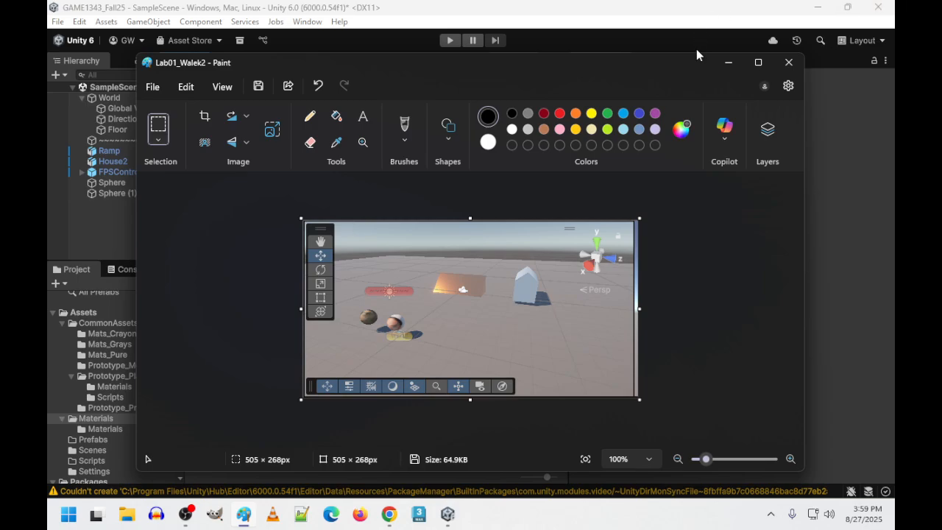
Step: Minimize Paint and Unity, collect both Lab01 screenshots in the Assets folder on the desktop, and move that folder to the other monitor
click(728, 63)
click(817, 8)
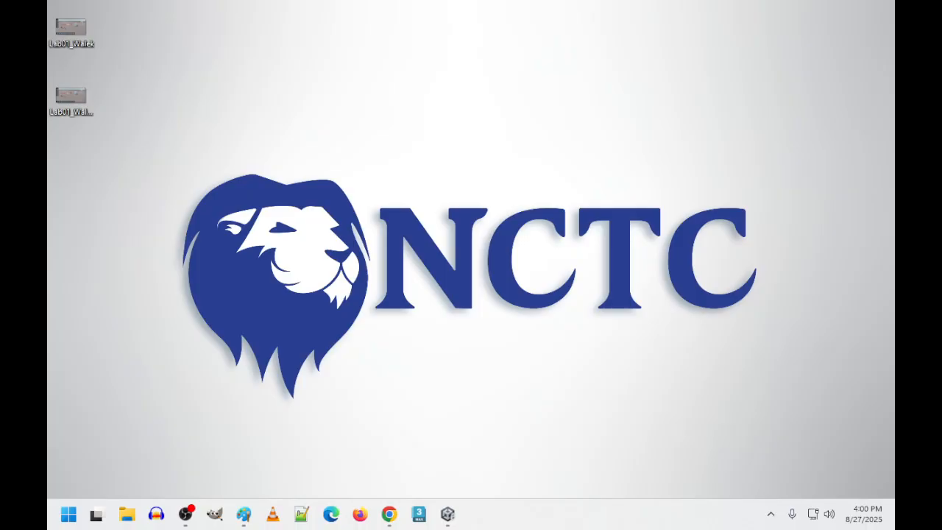
drag(894, 95, 263, 85)
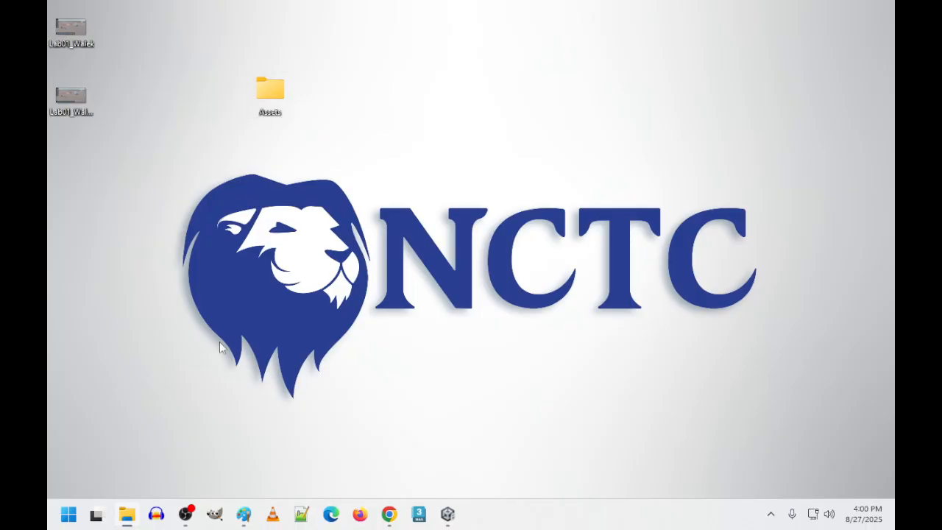
drag(128, 153, 894, 206)
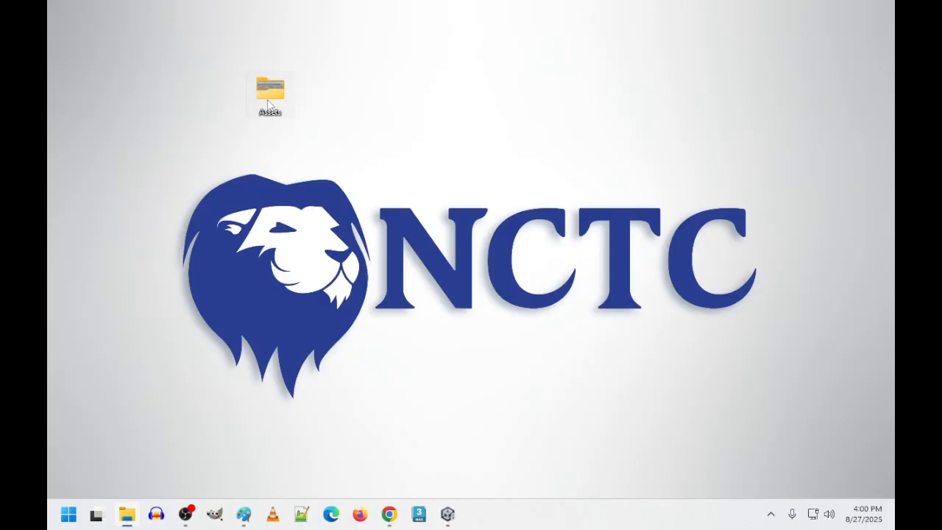
drag(267, 101, 894, 235)
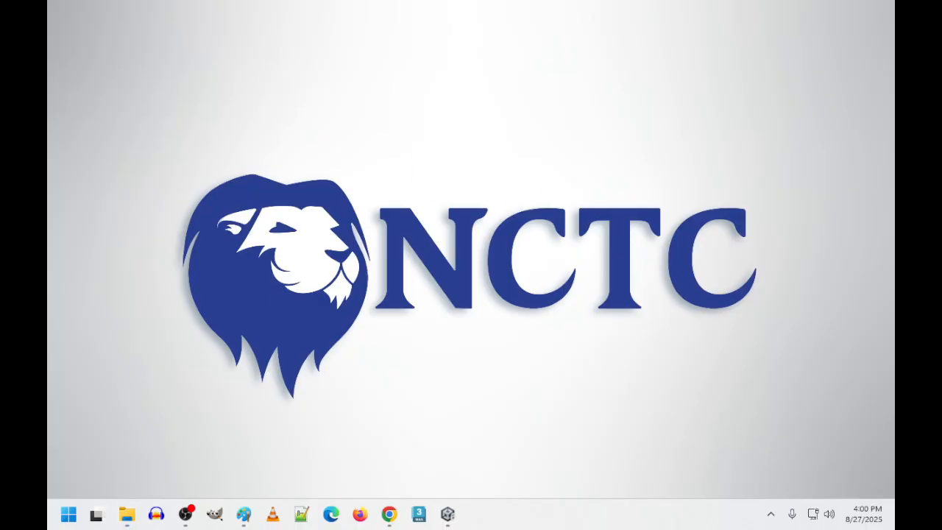
click(128, 514)
Step: Restore Unity, switch to the Lab01 assignment page in Chrome, and open the lab document GAME1343_Lab01_UnityBasics.docx
click(448, 515)
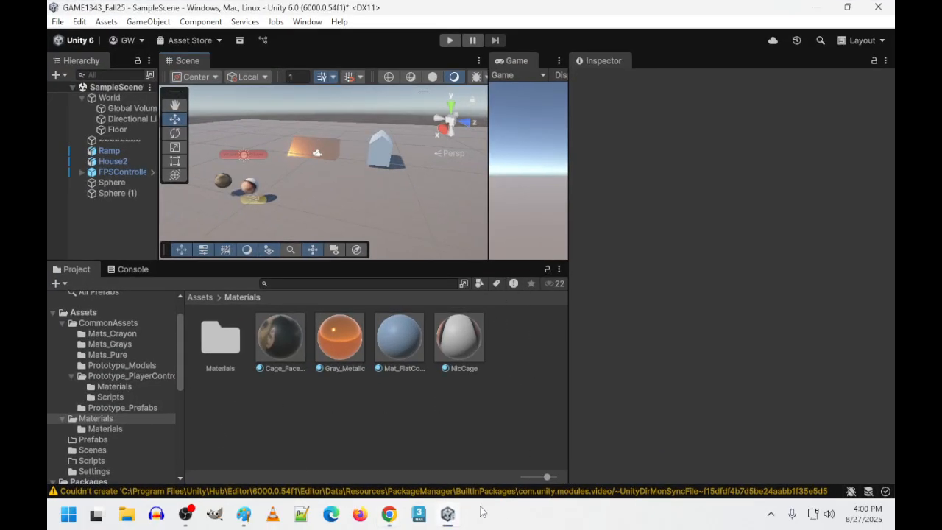
mouse_move(396, 517)
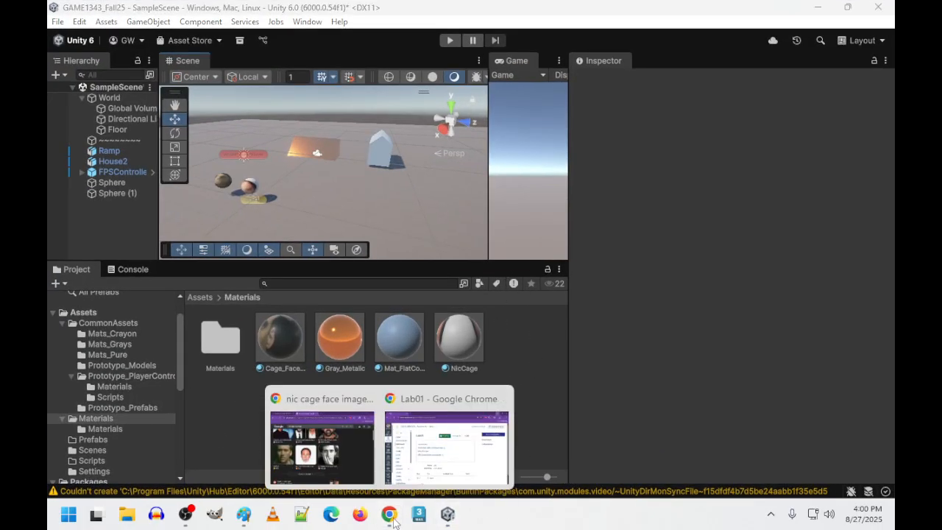
click(449, 431)
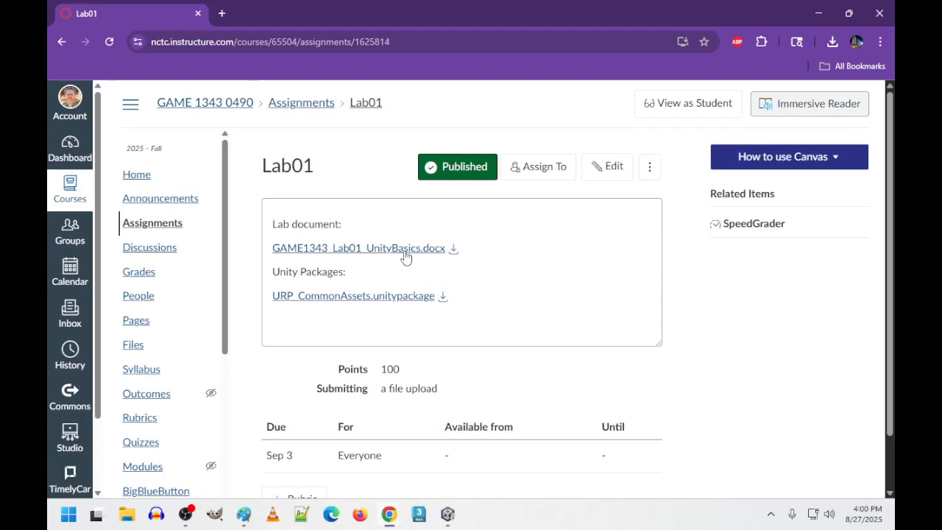
click(406, 255)
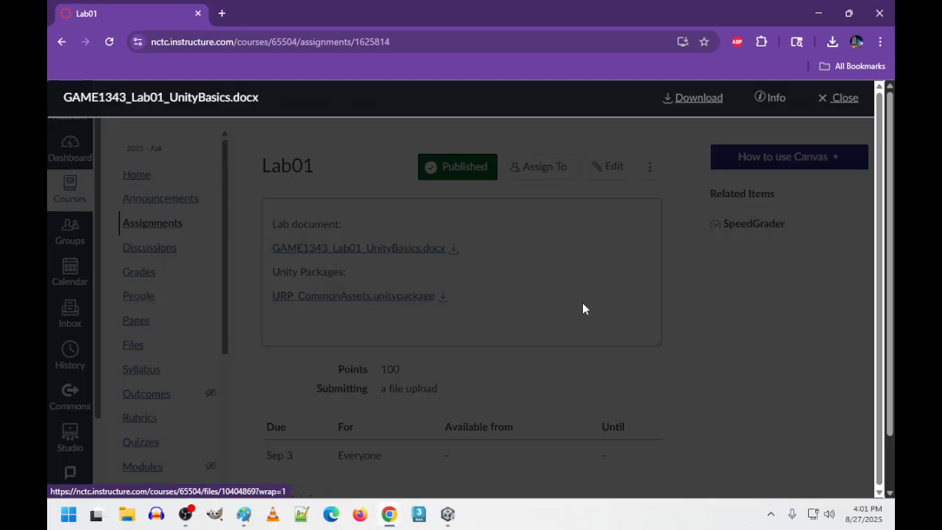
Step: Review the project setup, project requirements and submission requirements in the lab document
scroll(532, 336, down, 2)
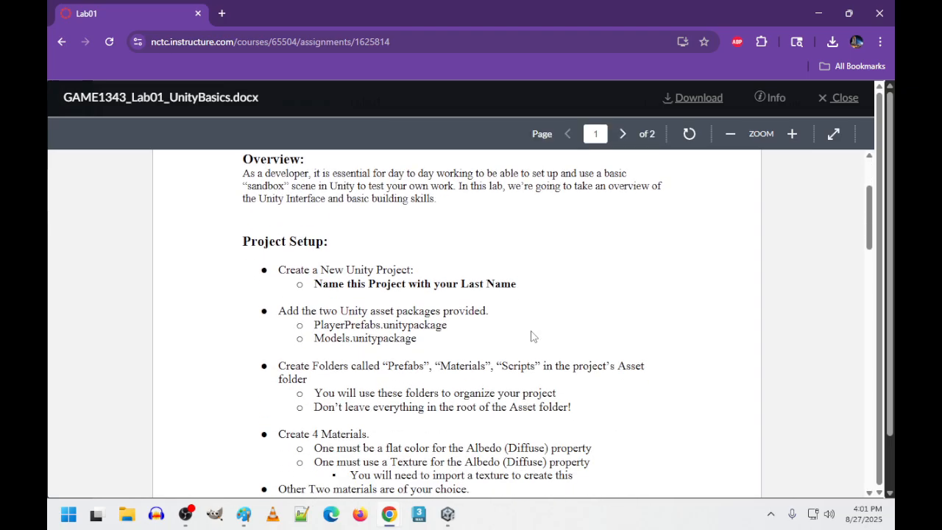
scroll(533, 336, down, 5)
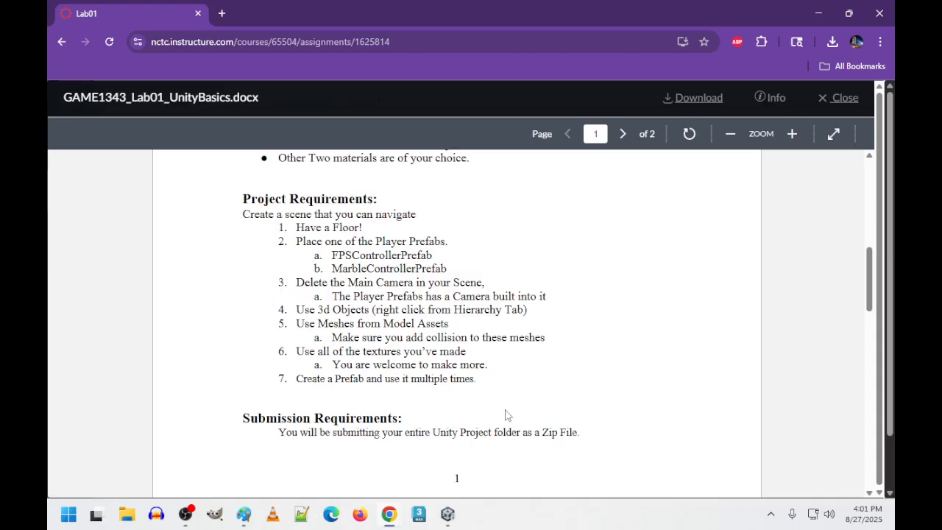
scroll(523, 401, up, 1)
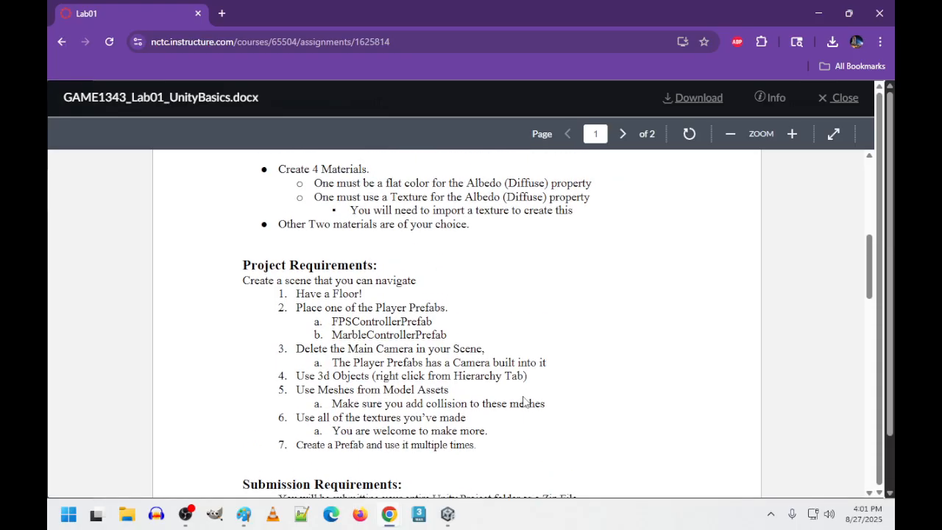
scroll(522, 398, up, 1)
scroll(523, 397, down, 1)
scroll(525, 403, down, 1)
scroll(528, 403, up, 1)
scroll(589, 393, down, 4)
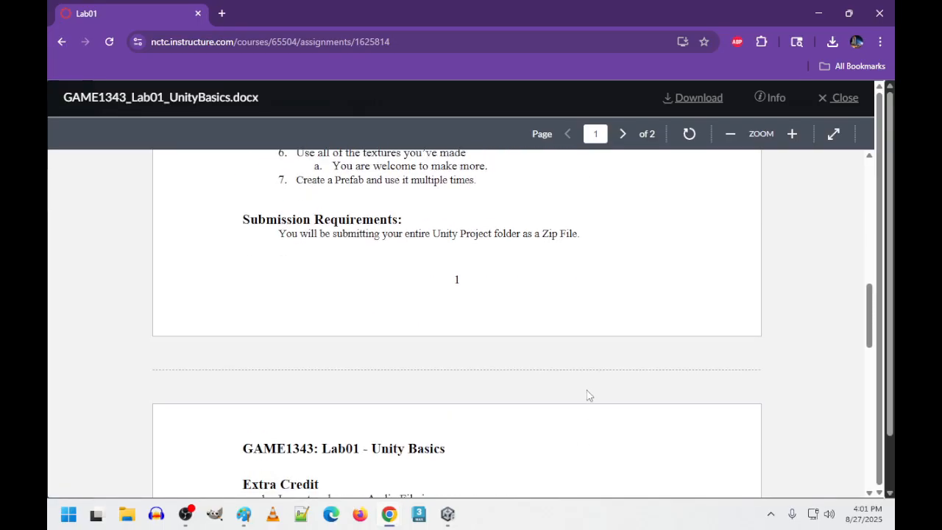
scroll(589, 390, up, 2)
scroll(588, 384, down, 1)
scroll(589, 384, down, 1)
scroll(589, 386, up, 5)
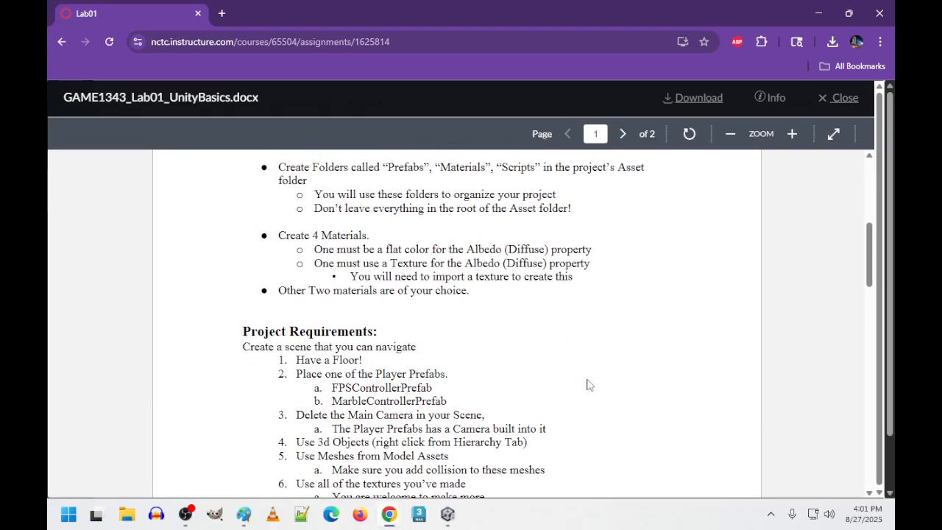